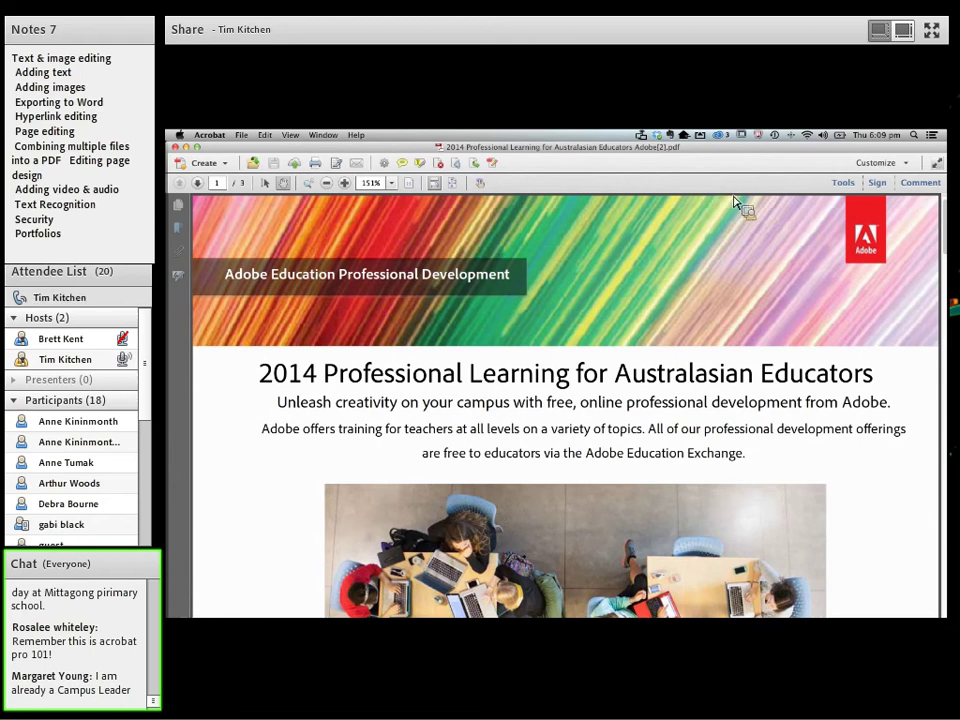
# Turn on text and image editing and retype the word "Learning" in the page 1 title.
pyautogui.click(845, 185)
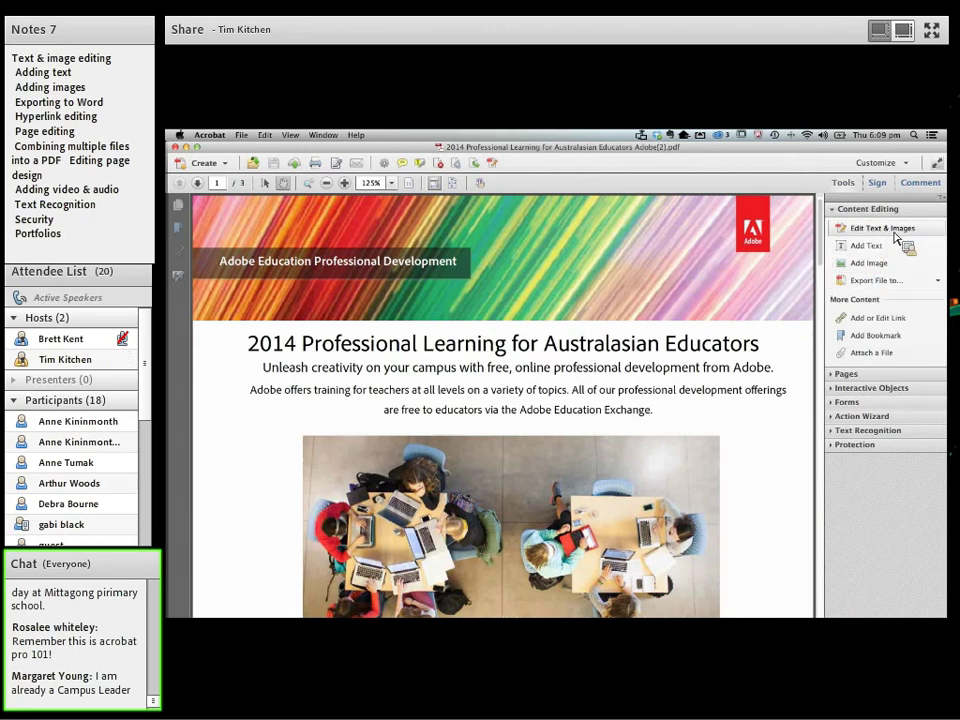
pyautogui.click(895, 232)
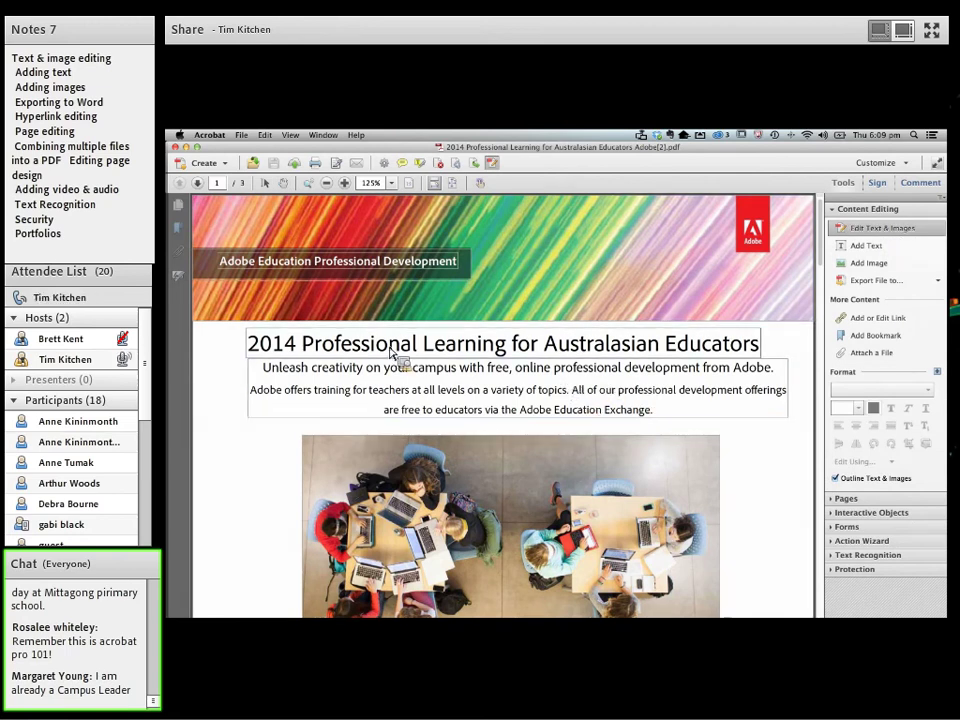
pyautogui.moveTo(428, 352); pyautogui.dragTo(506, 345)
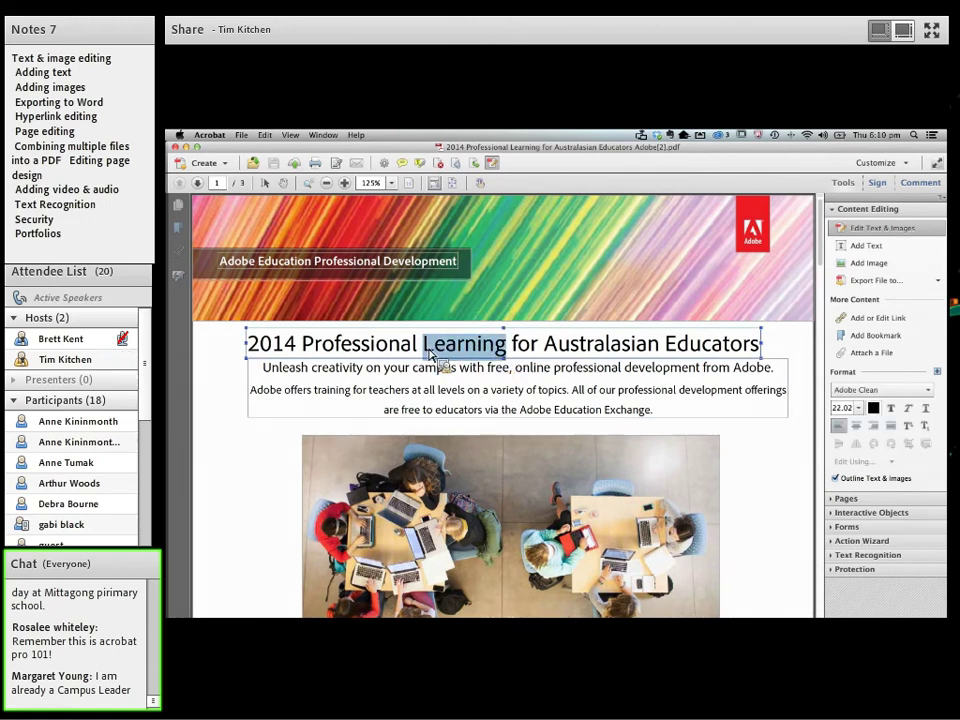
pyautogui.press('BackSpace')
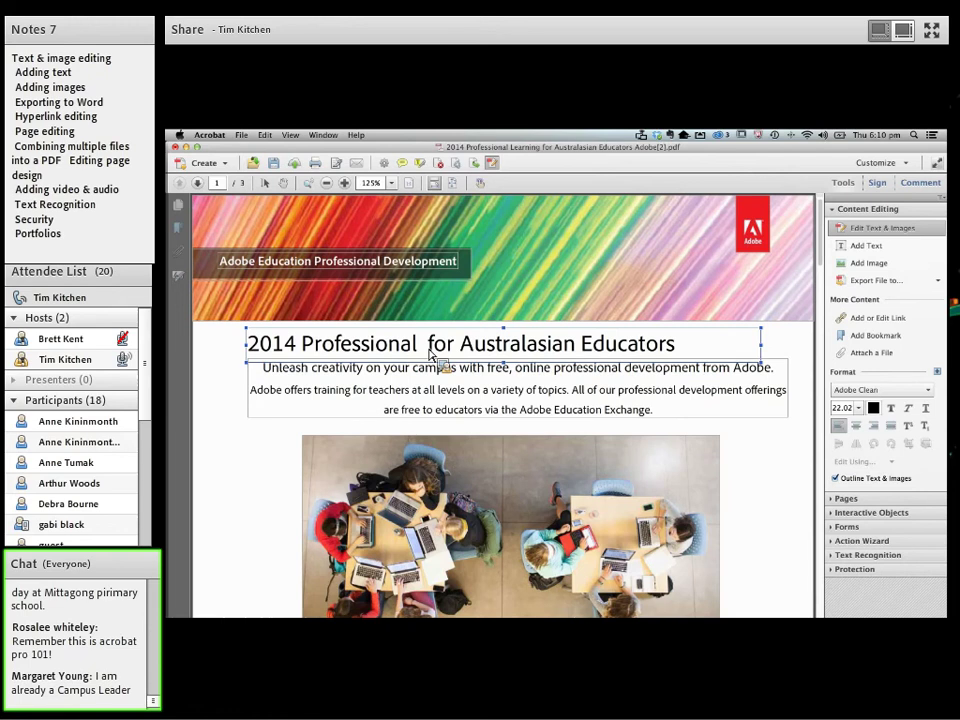
pyautogui.write('Le')
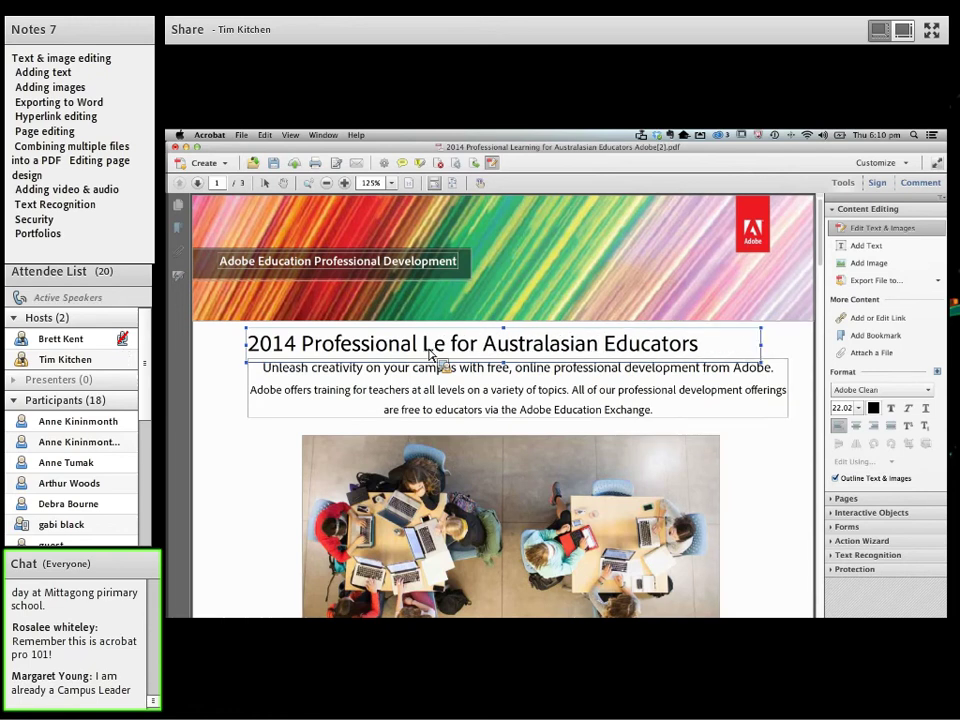
pyautogui.write('arn')
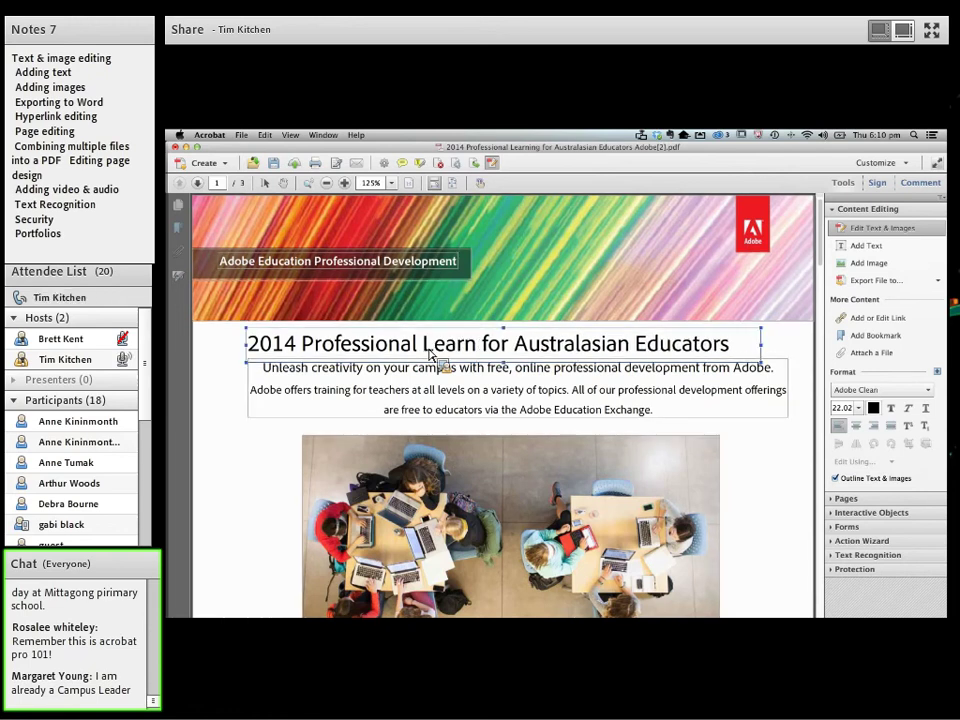
pyautogui.write('ing')
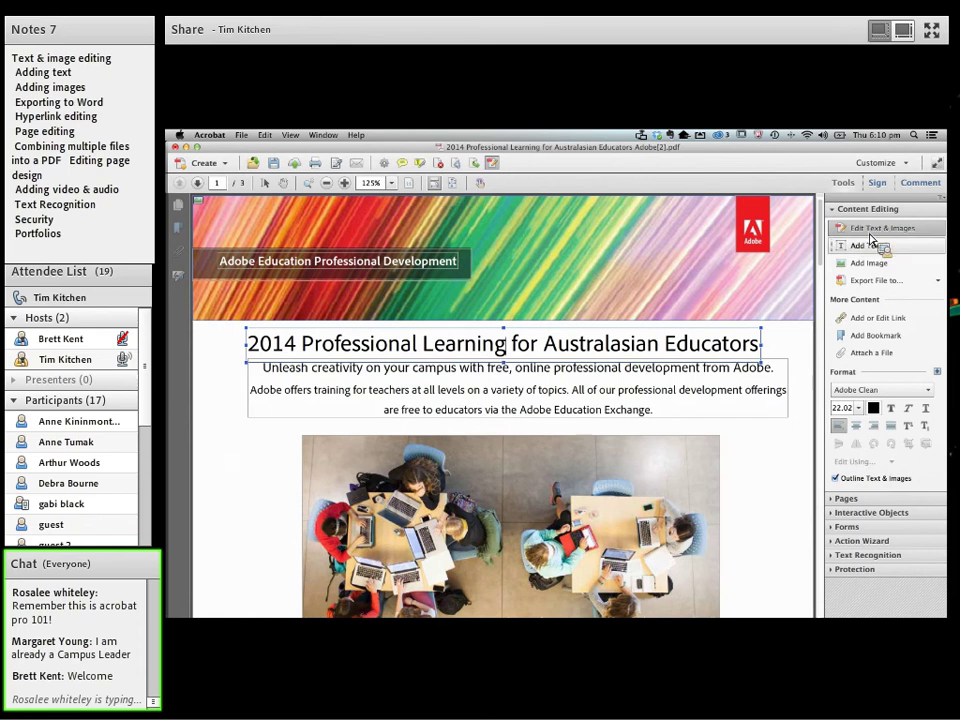
# Add a text box reading "Add text" between the introductory paragraph and the photo on page 1.
pyautogui.click(866, 247)
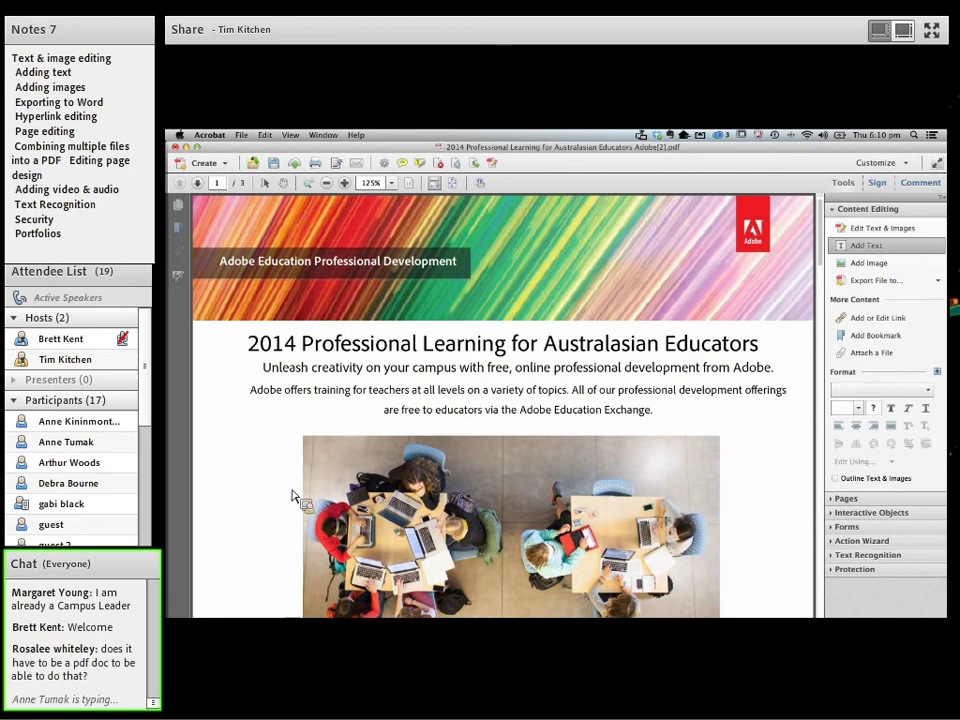
pyautogui.moveTo(221, 411); pyautogui.dragTo(375, 437)
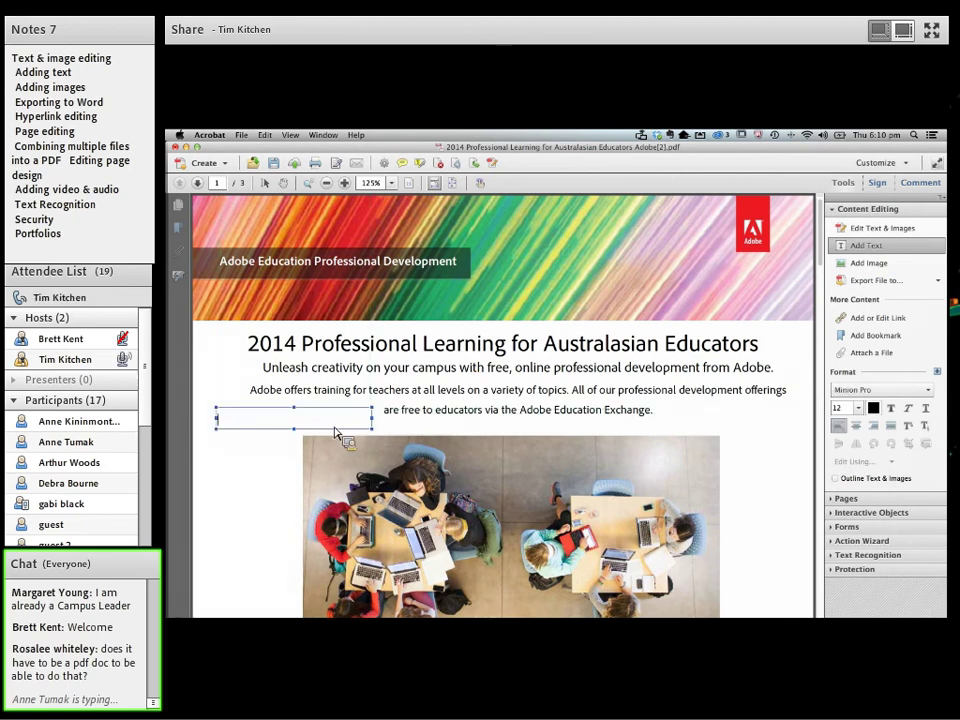
pyautogui.write('Ad')
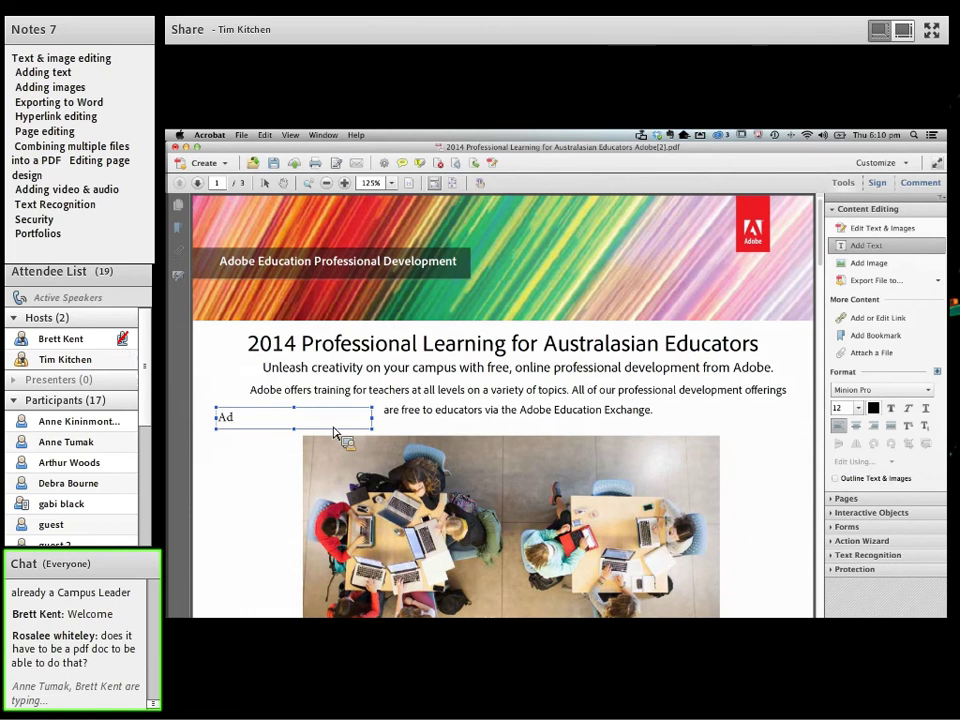
pyautogui.write('d t')
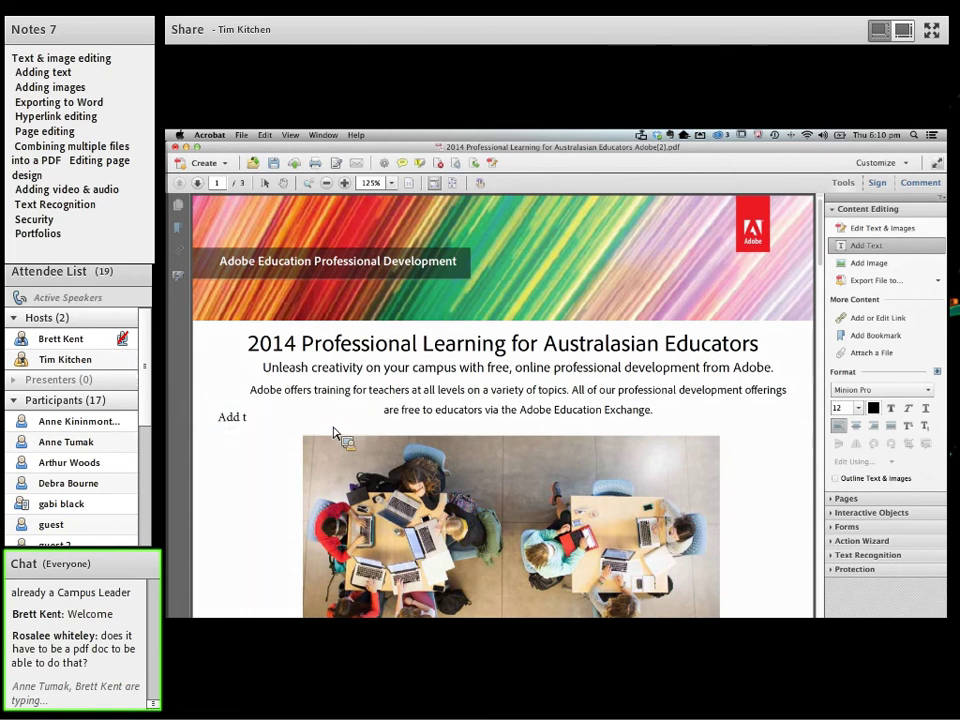
pyautogui.write('ext')
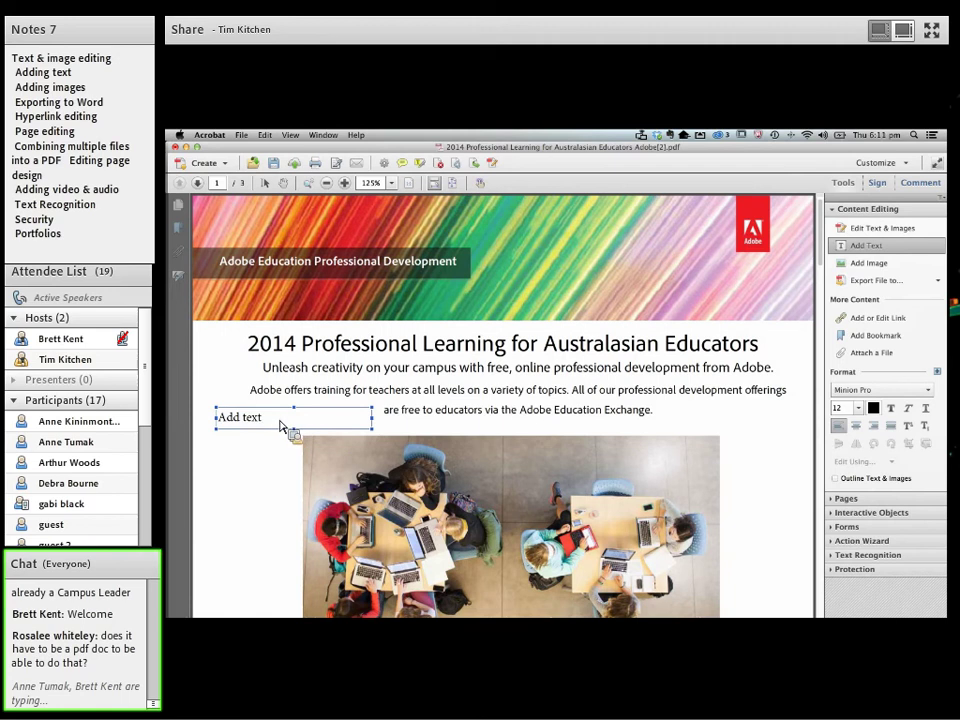
# Examine the font sizes and typefaces available for the added text.
pyautogui.moveTo(272, 427); pyautogui.dragTo(224, 422)
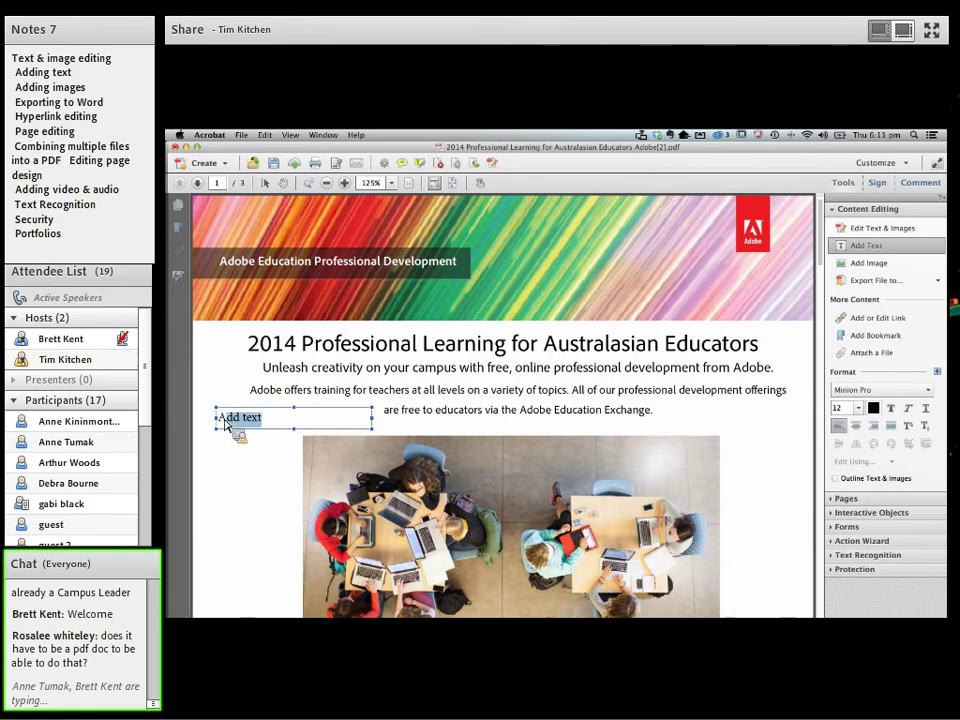
pyautogui.click(859, 409)
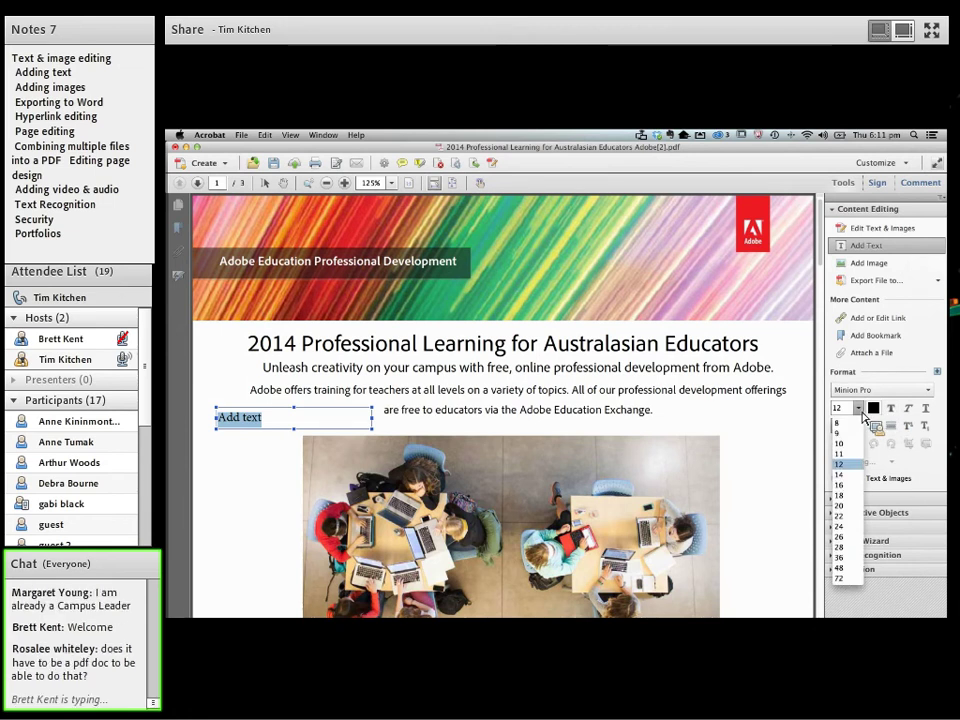
pyautogui.click(872, 390)
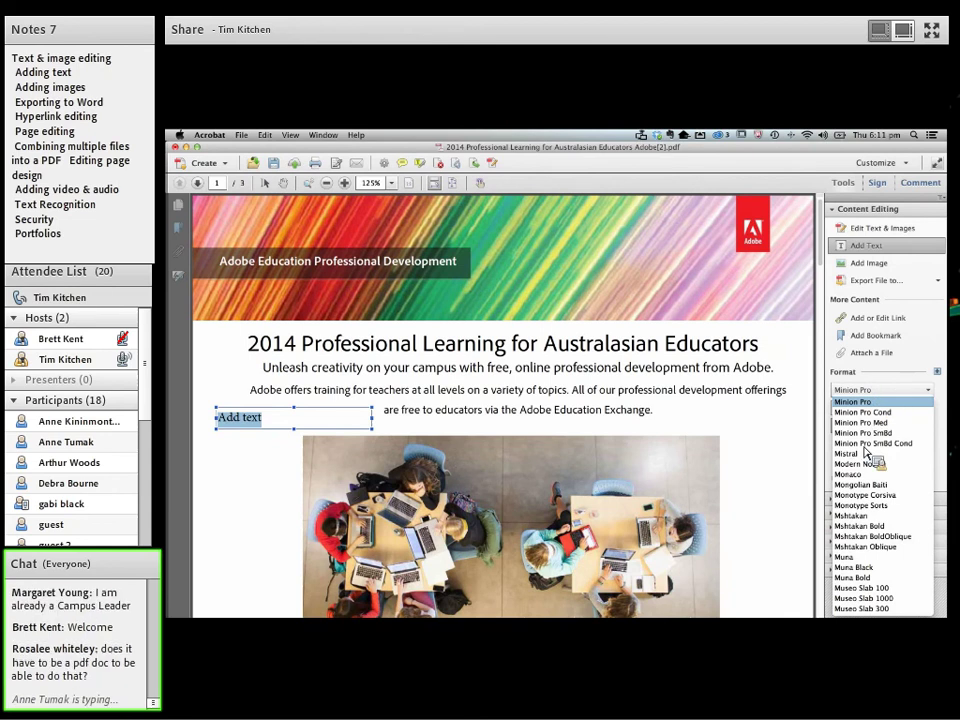
pyautogui.scroll(6, 868, 446)
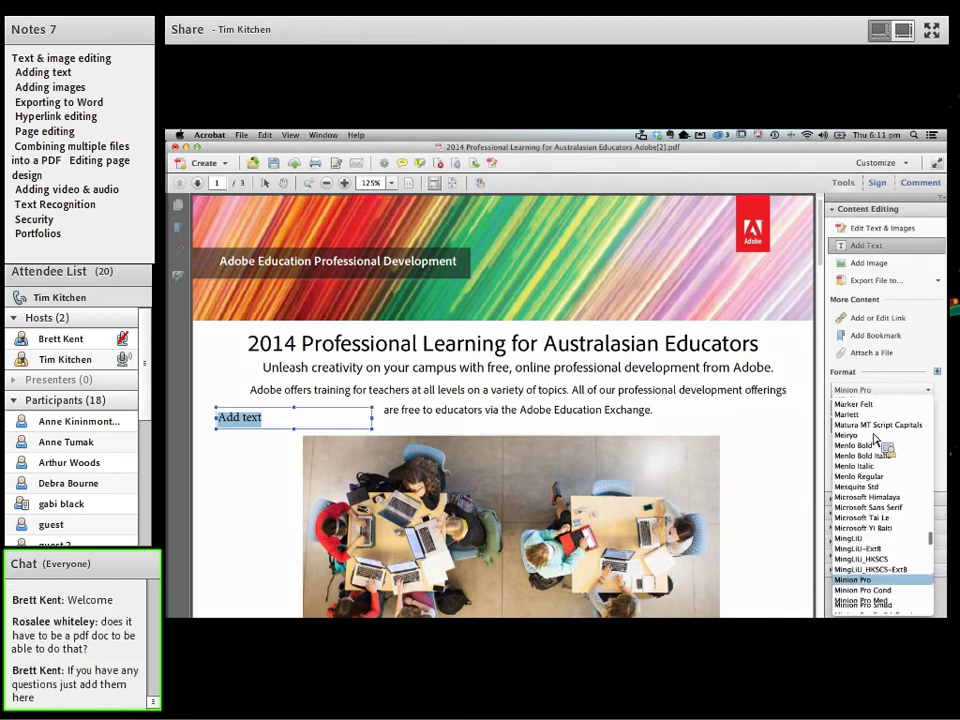
pyautogui.scroll(10, 874, 440)
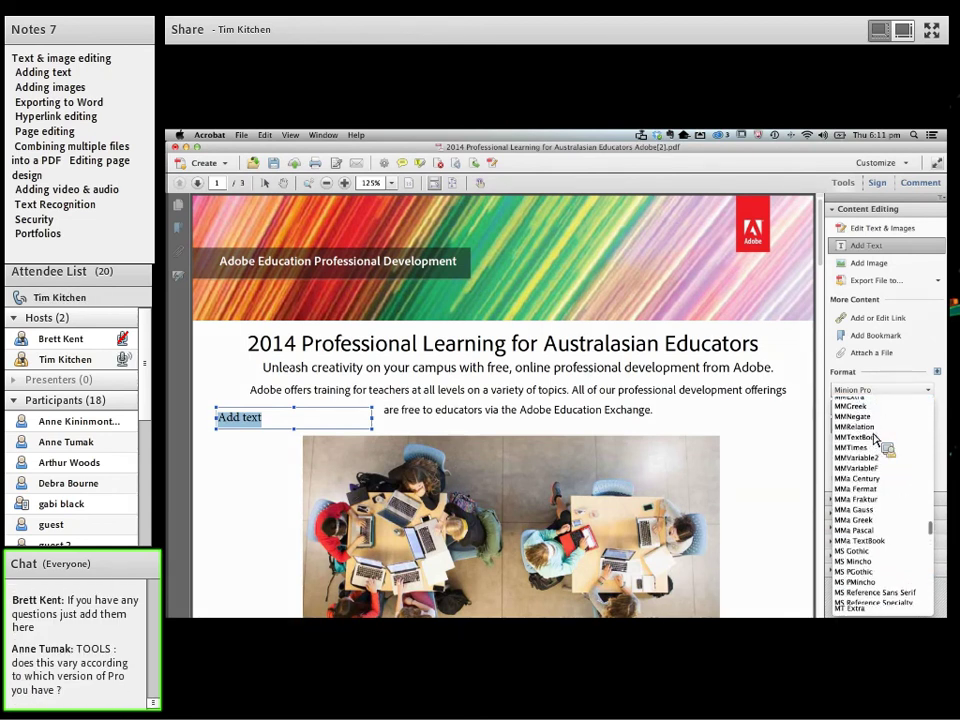
pyautogui.scroll(10, 876, 440)
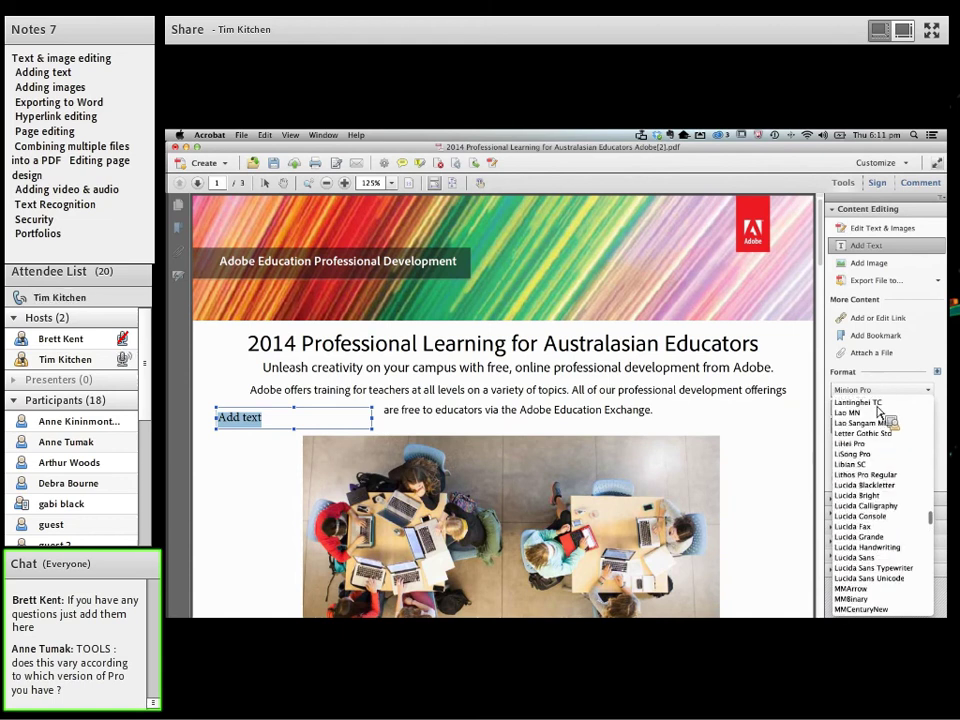
pyautogui.click(792, 415)
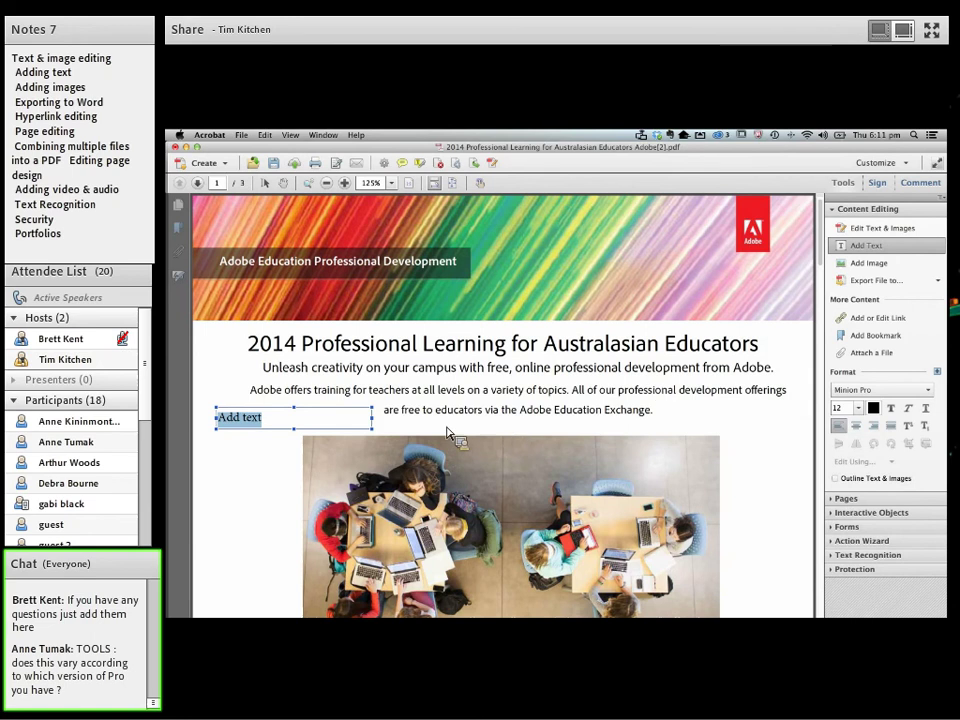
# Center the words "Add text" within their text box.
pyautogui.click(318, 422)
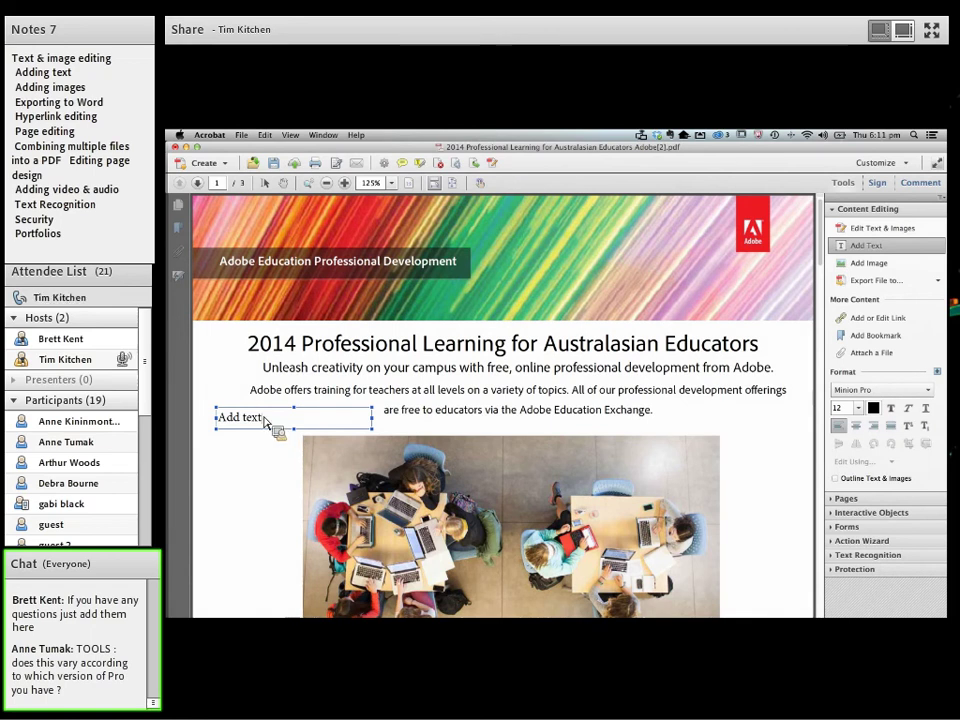
pyautogui.moveTo(266, 426); pyautogui.dragTo(226, 424)
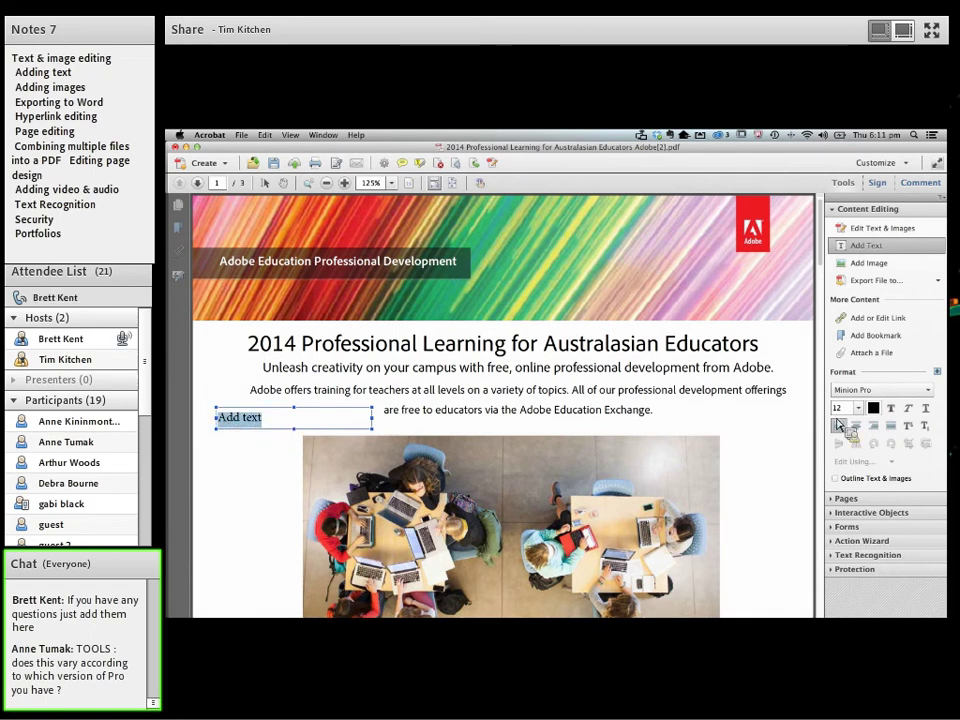
pyautogui.click(857, 427)
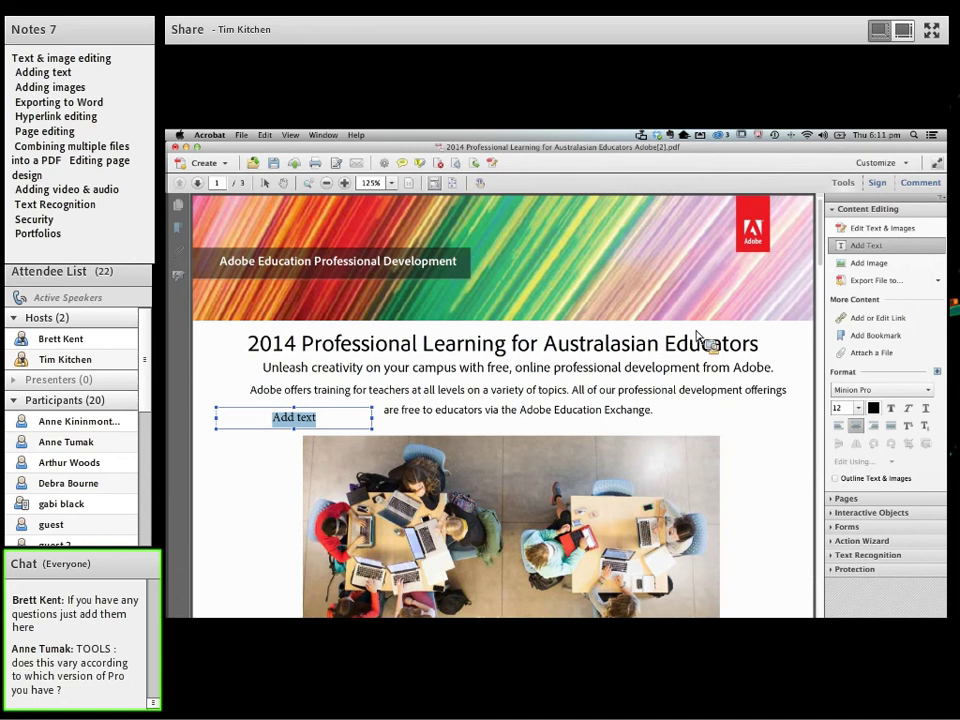
# Check the Acrobat version information and close it again.
pyautogui.click(224, 137)
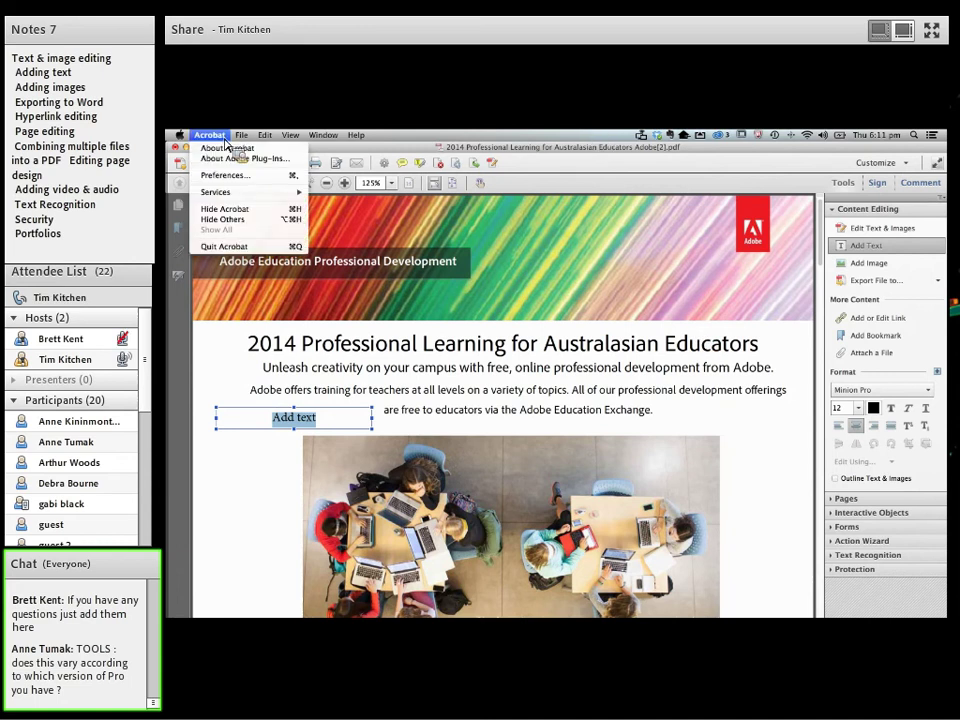
pyautogui.click(226, 148)
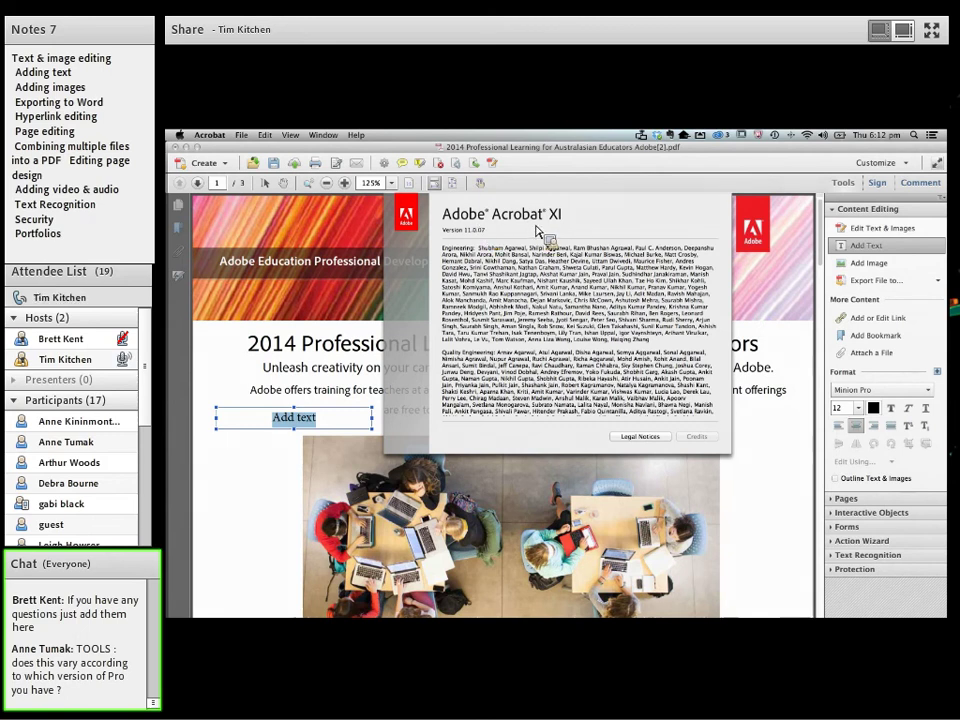
pyautogui.click(377, 229)
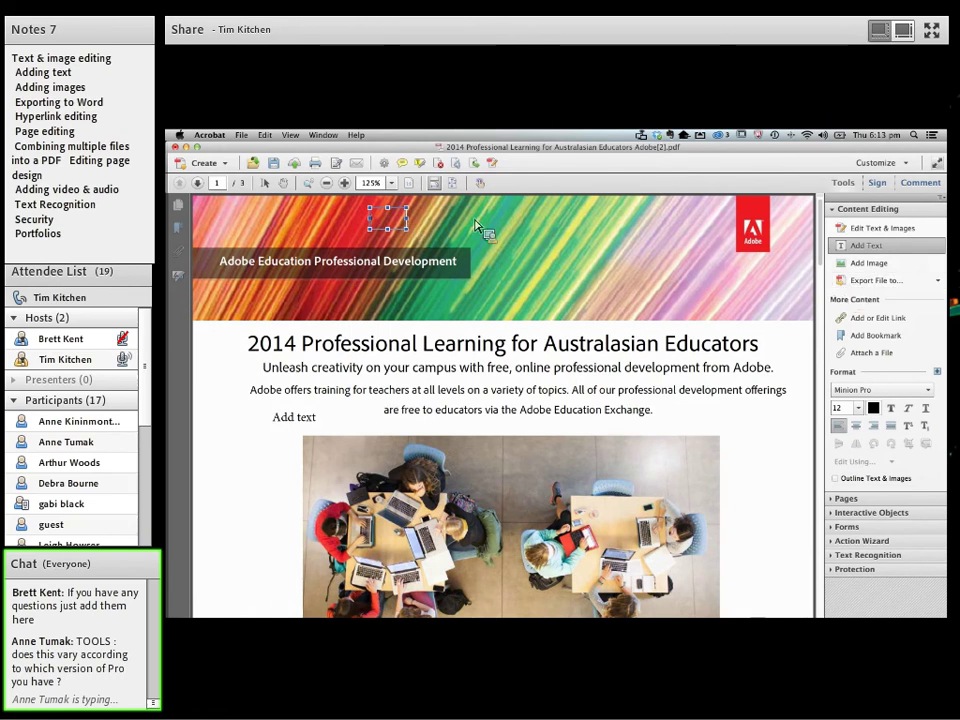
pyautogui.click(874, 281)
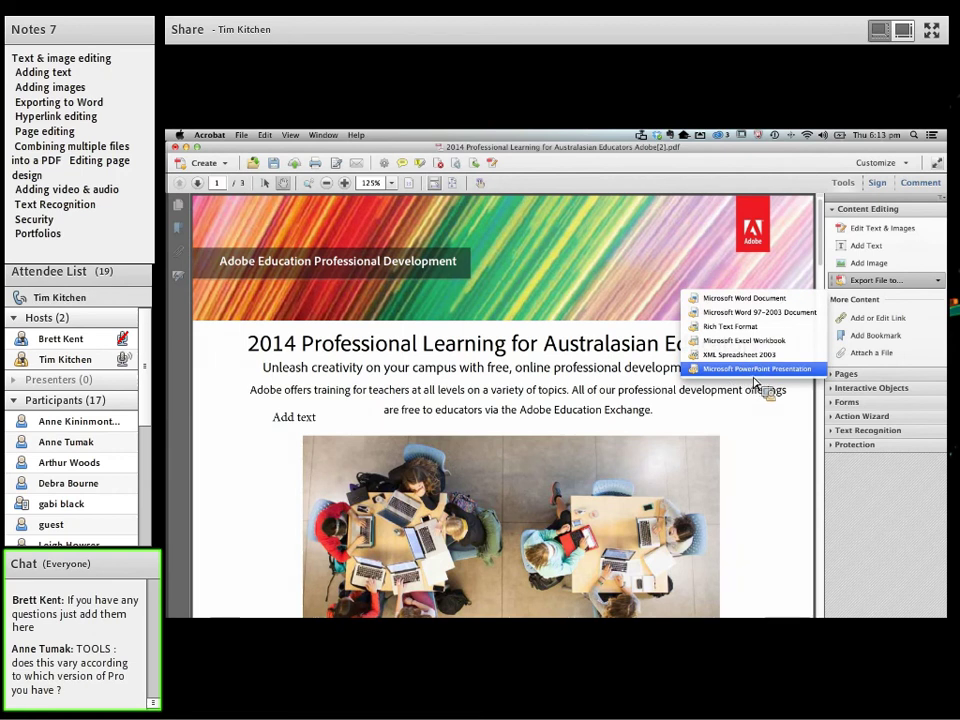
pyautogui.click(812, 278)
pyautogui.click(869, 282)
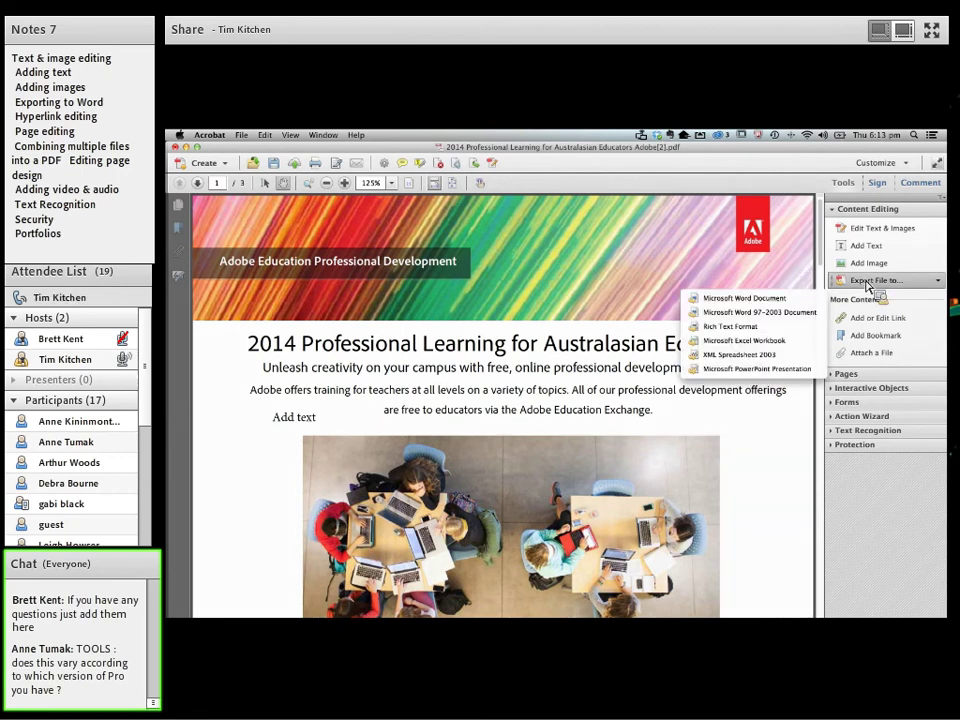
pyautogui.click(858, 285)
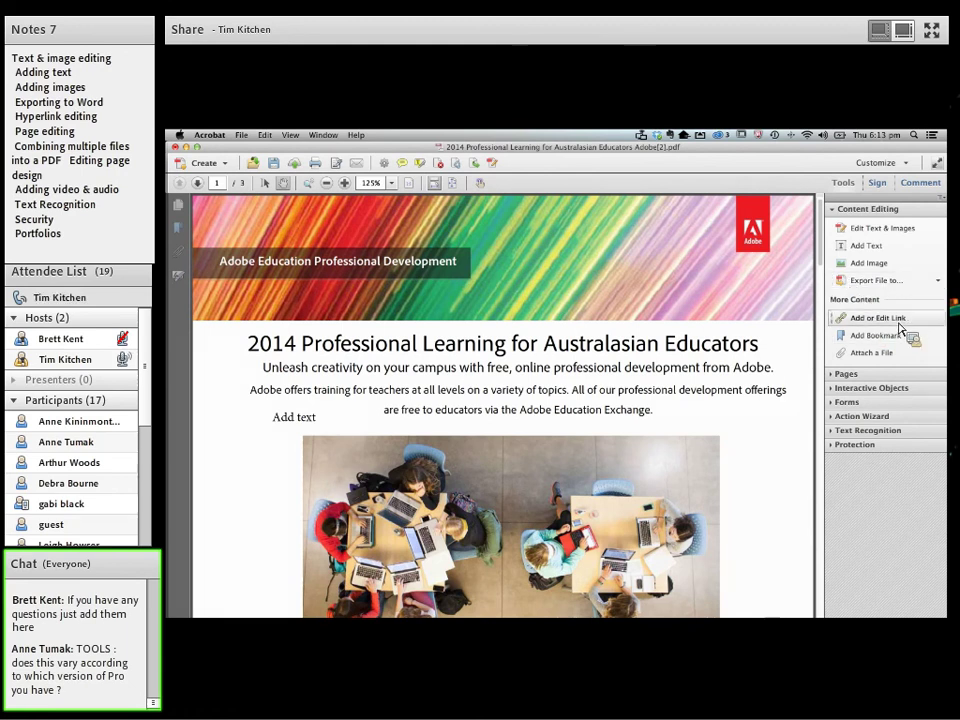
# Turn on link editing and select the web address link under the Acrobat Pro 101 session on page 2.
pyautogui.scroll(-8, 618, 322)
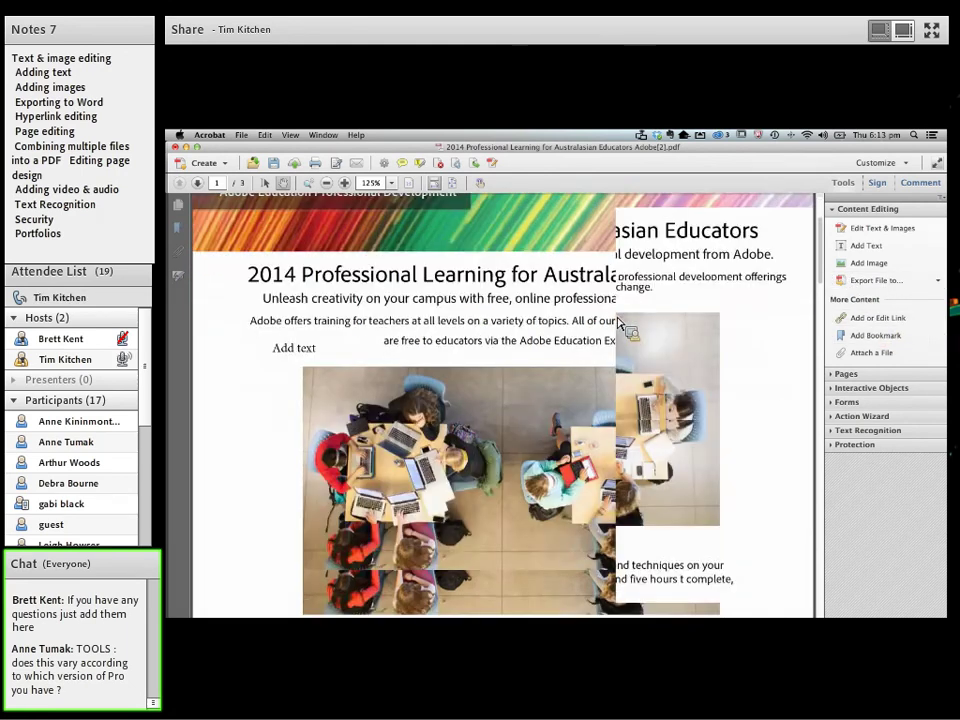
pyautogui.scroll(-10, 618, 322)
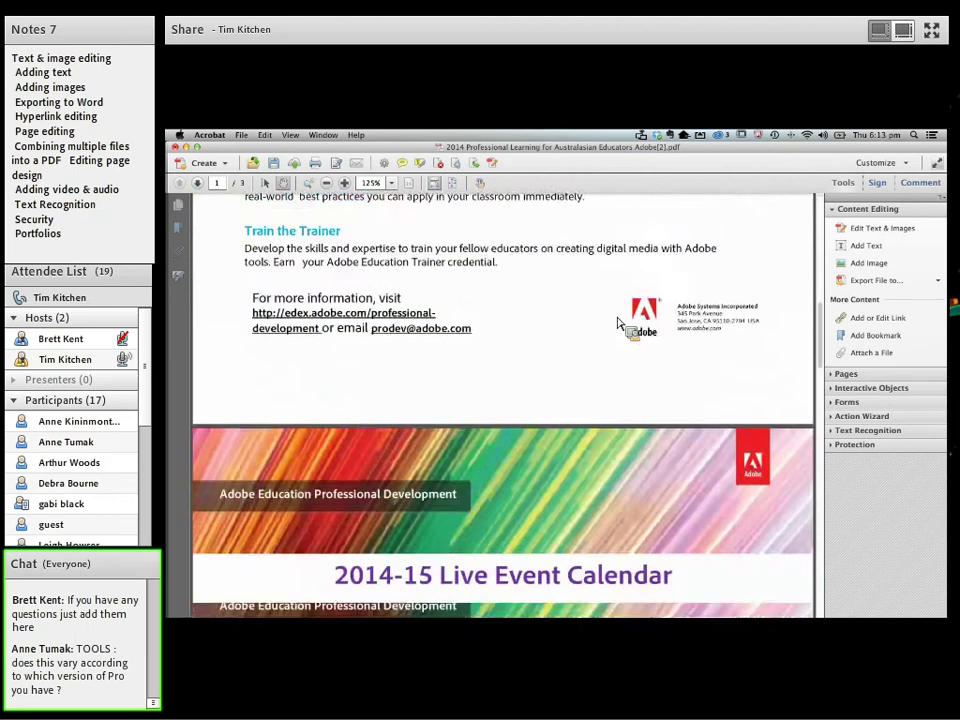
pyautogui.scroll(-5, 618, 322)
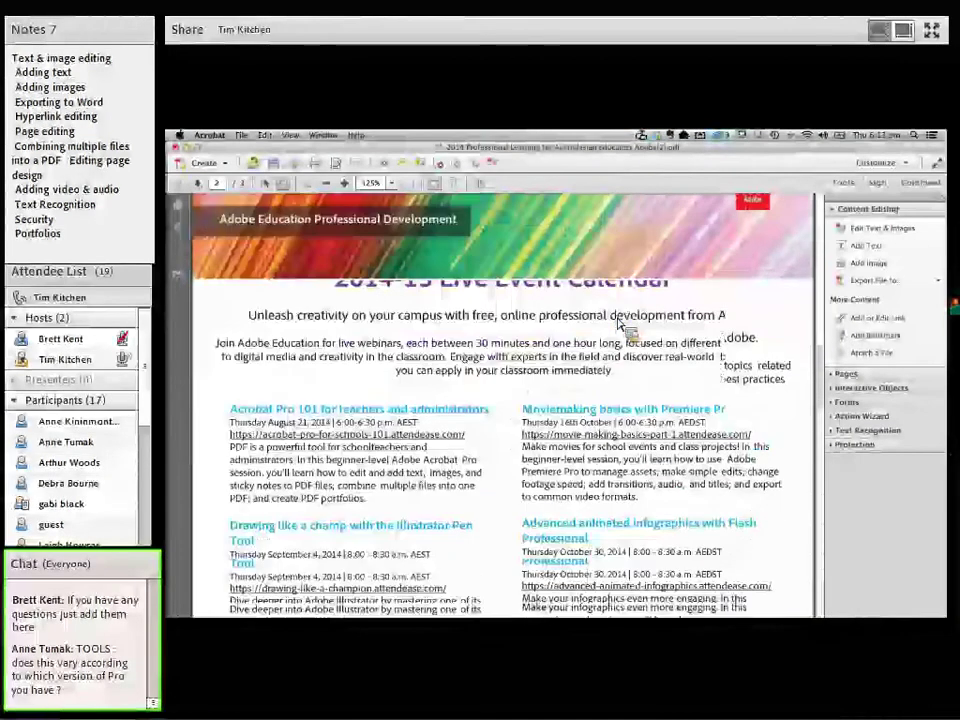
pyautogui.scroll(-2, 619, 322)
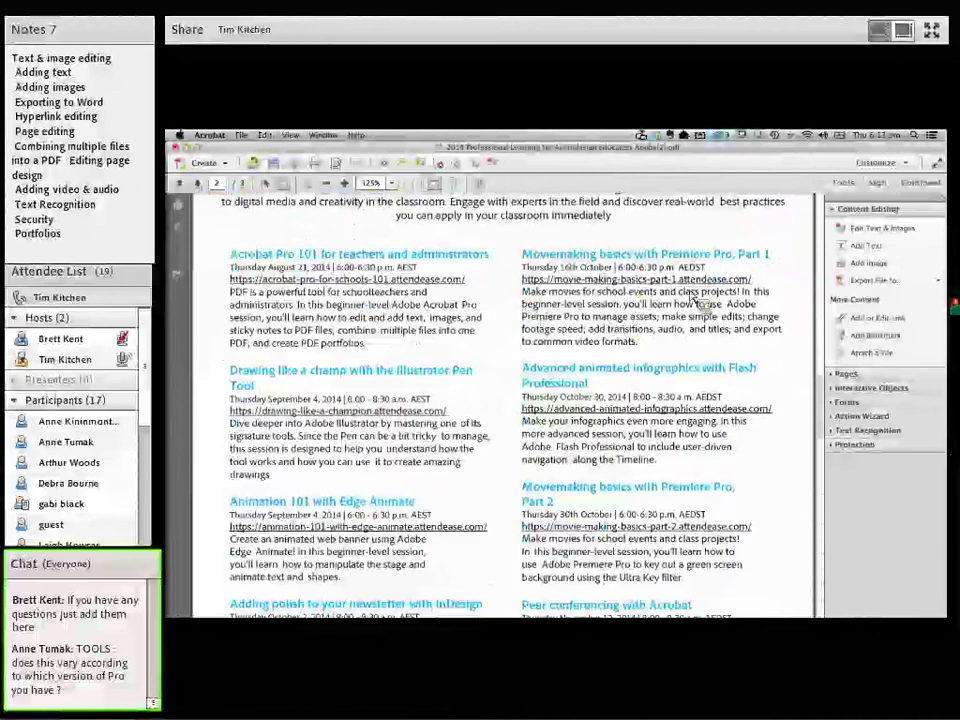
pyautogui.click(862, 318)
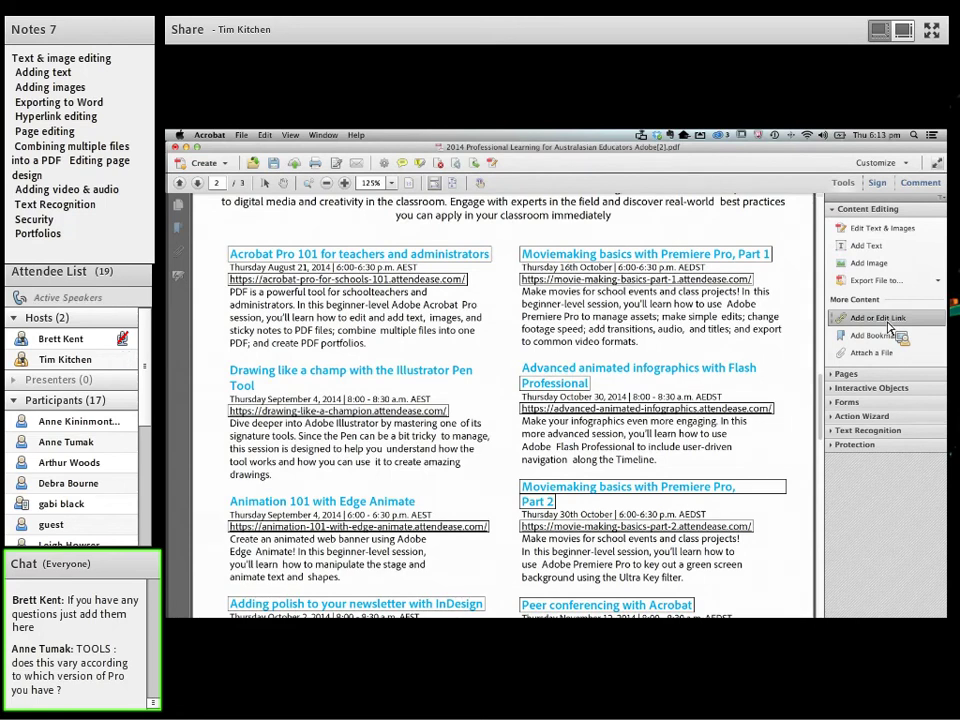
pyautogui.click(630, 278)
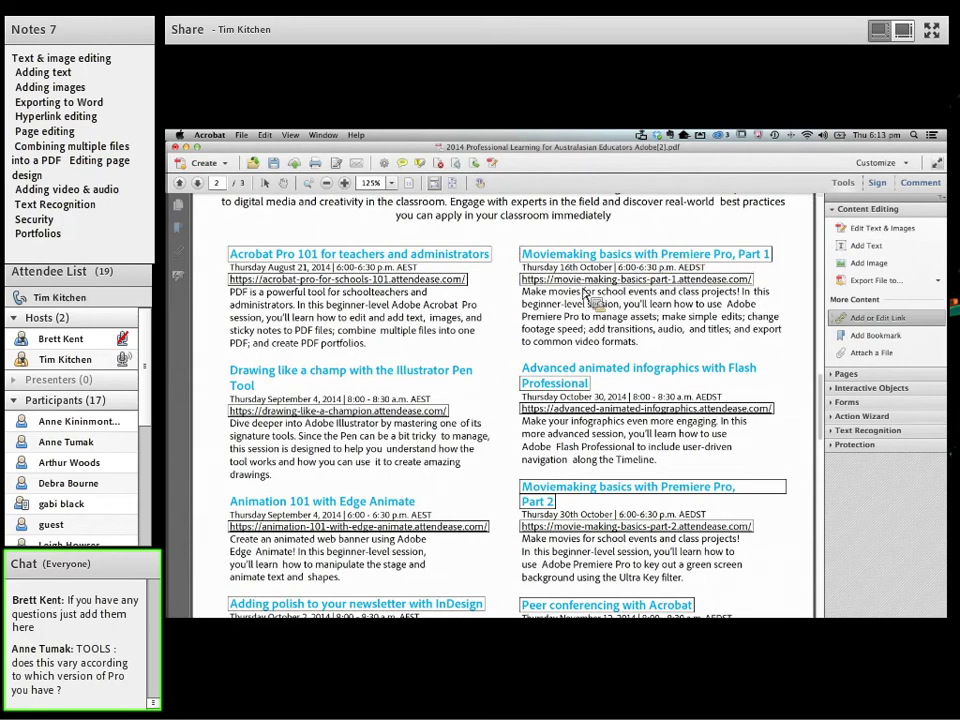
pyautogui.click(362, 281)
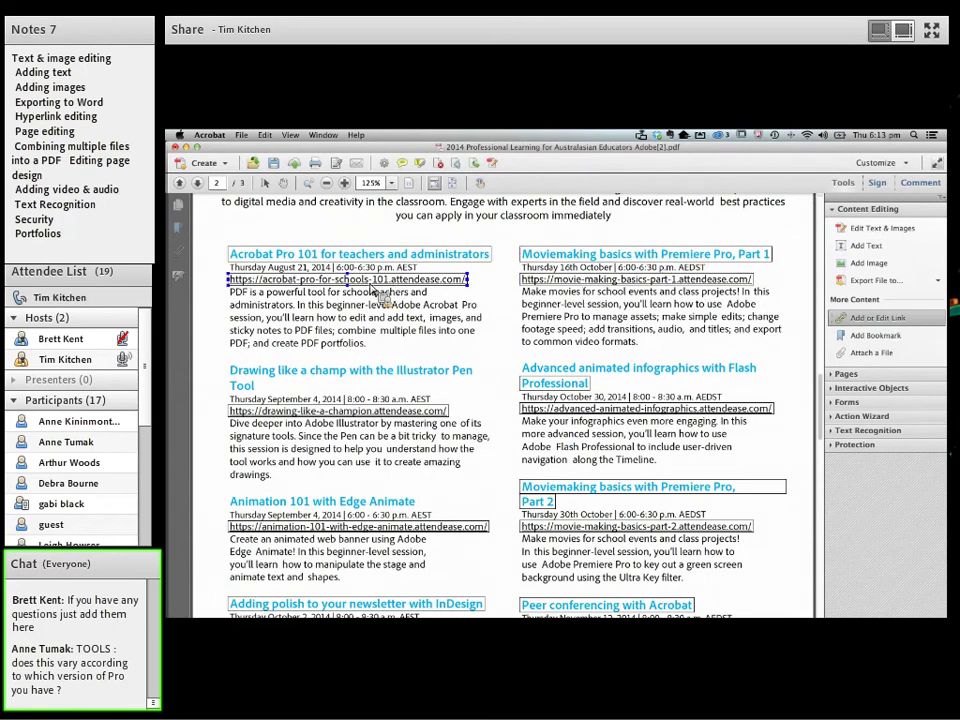
# Inspect the appearance and the web link action of the selected Acrobat Pro 101 link, leaving its properties without changes.
pyautogui.doubleClick(316, 288)
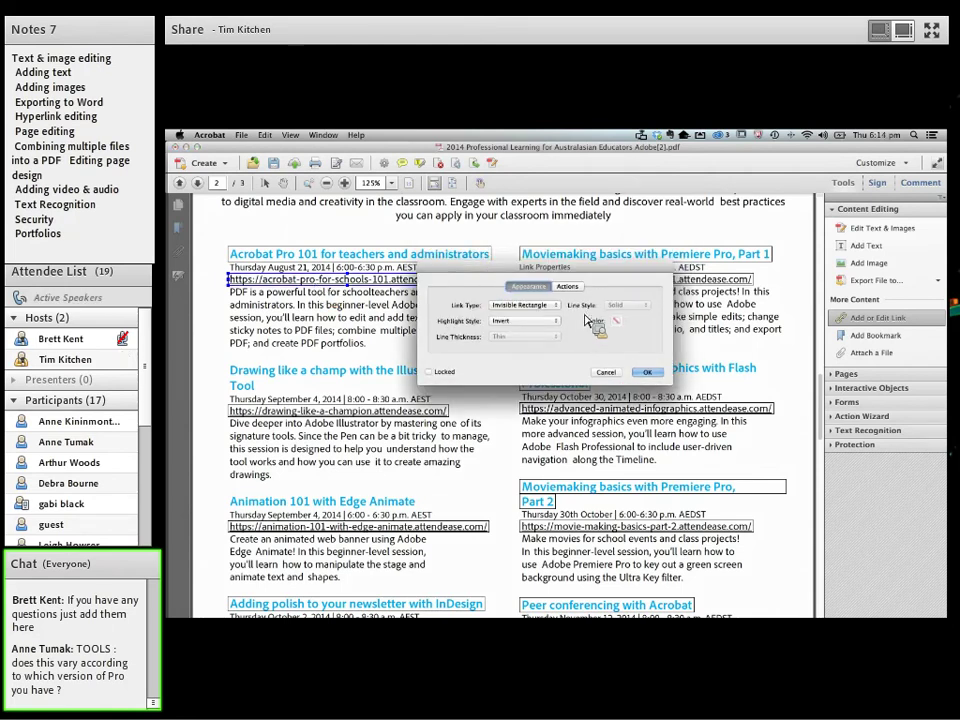
pyautogui.click(568, 287)
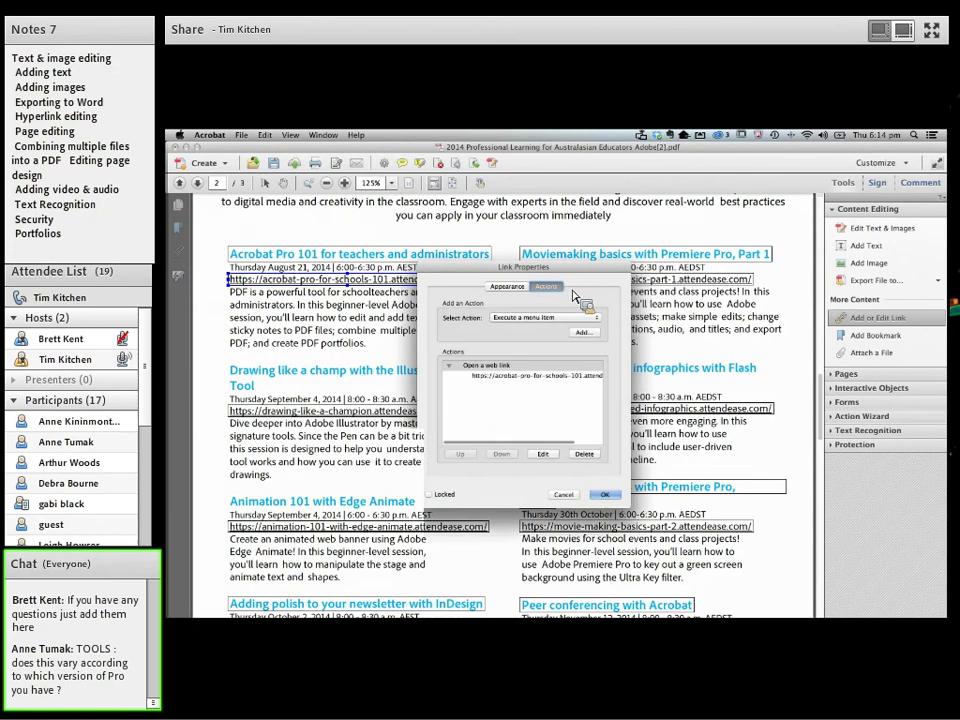
pyautogui.click(540, 378)
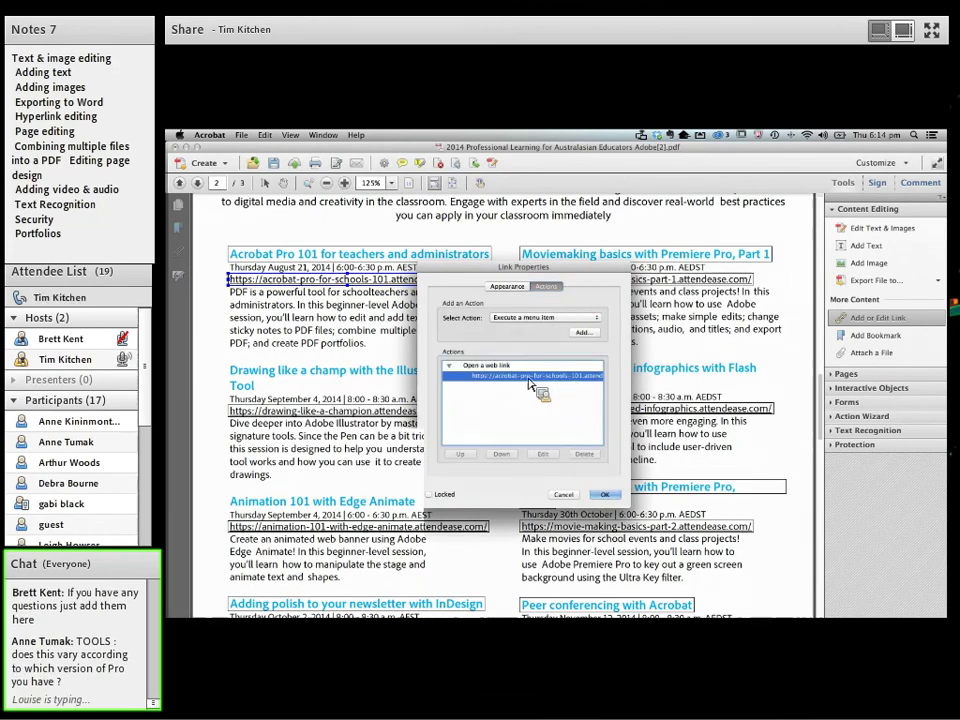
pyautogui.moveTo(540, 386); pyautogui.dragTo(525, 386)
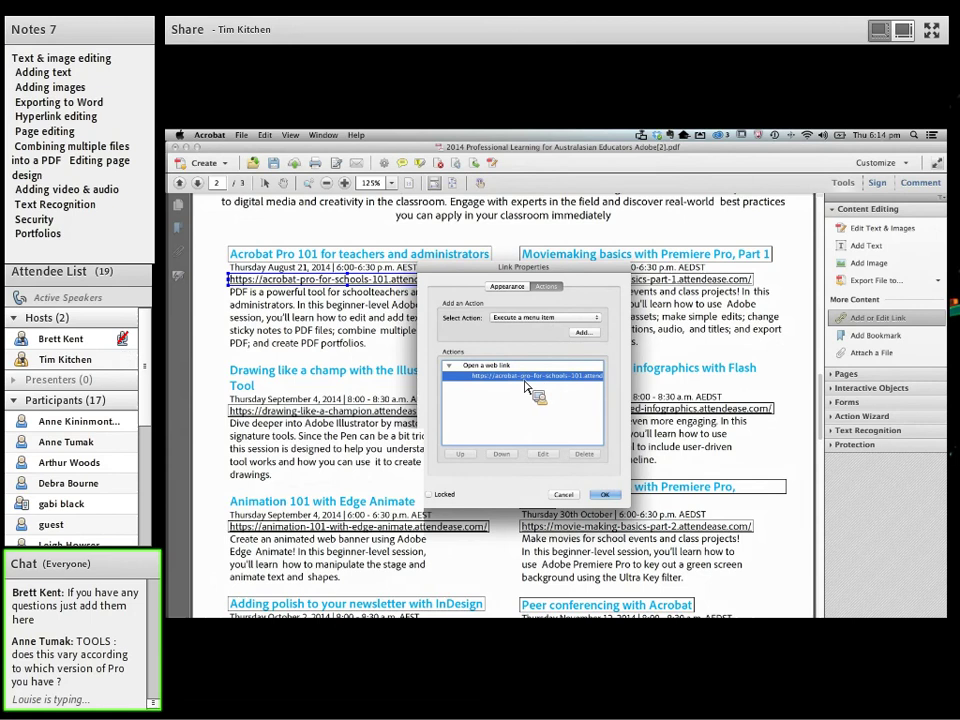
pyautogui.click(563, 494)
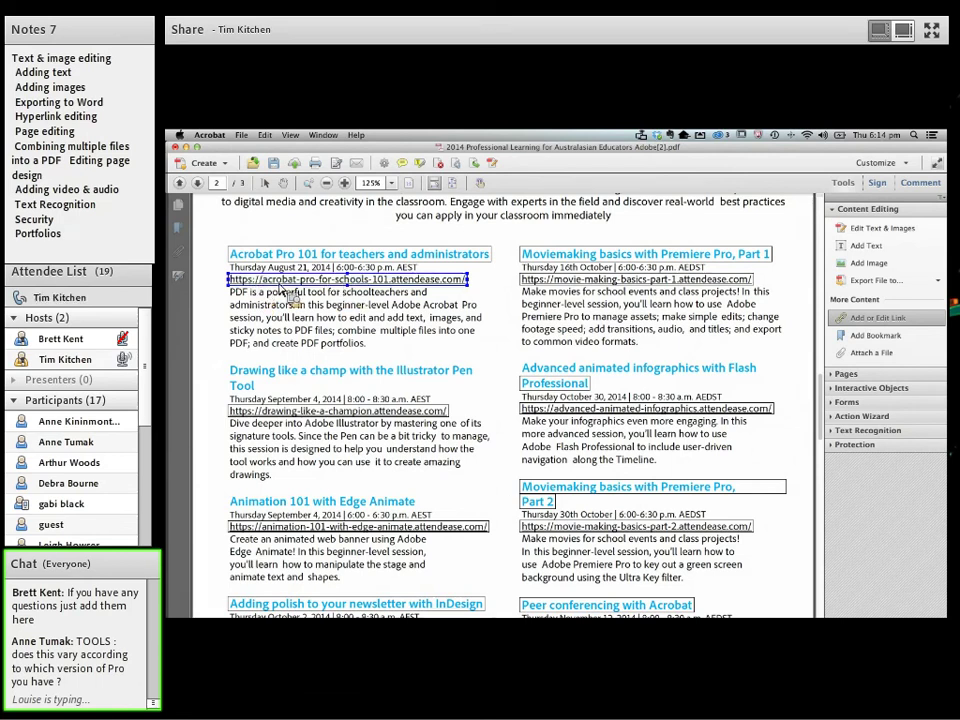
# Examine the action types that can be assigned to the Acrobat Pro 101 web address link and close its properties.
pyautogui.doubleClick(346, 289)
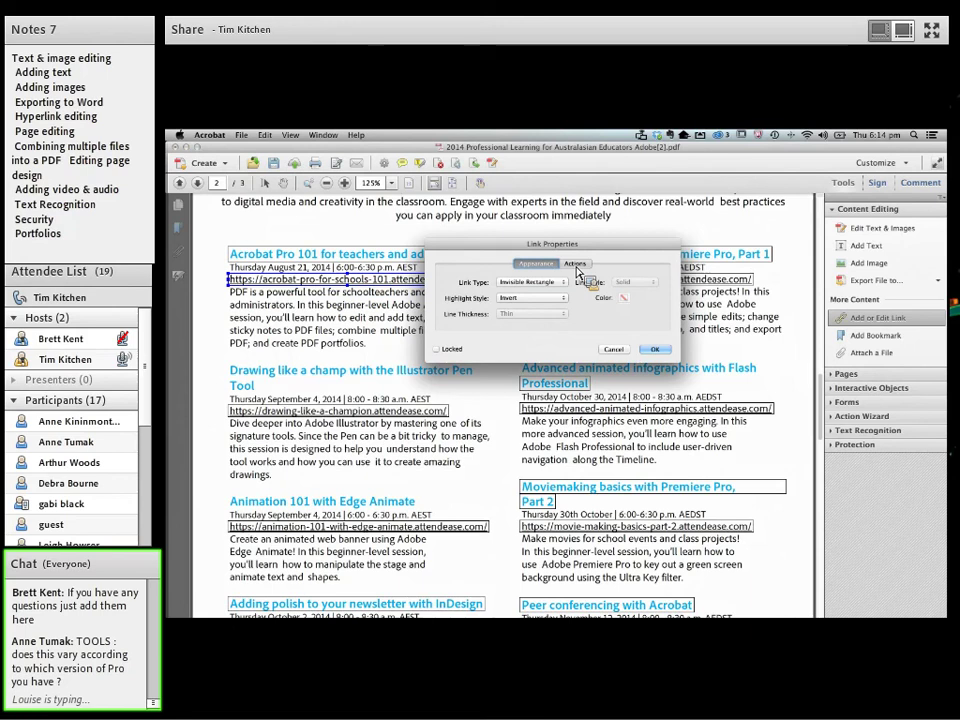
pyautogui.click(573, 266)
pyautogui.click(518, 295)
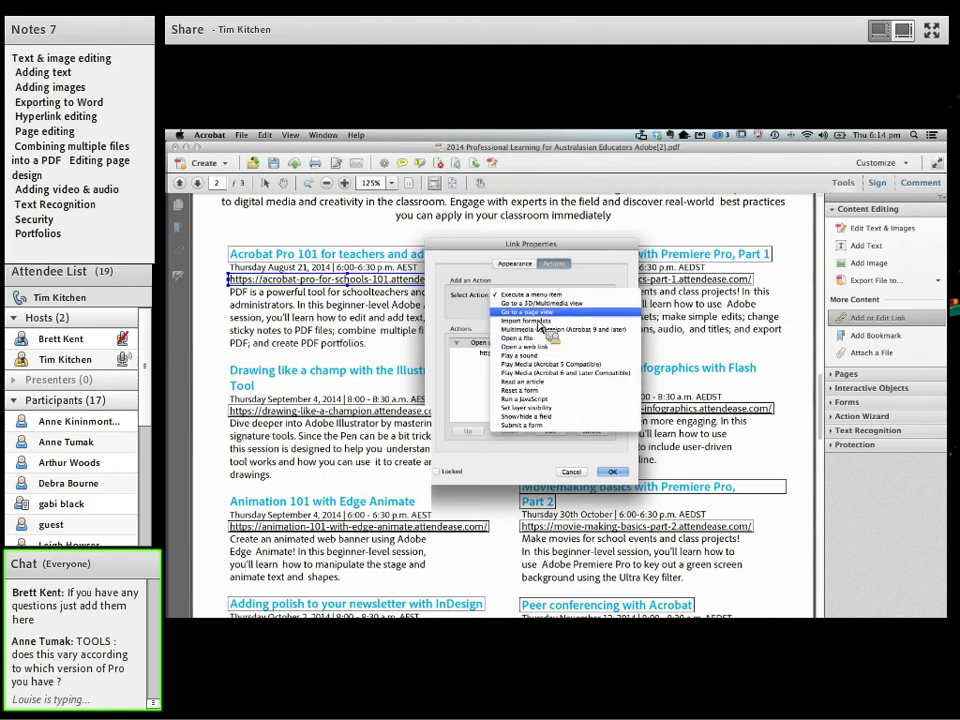
pyautogui.click(495, 316)
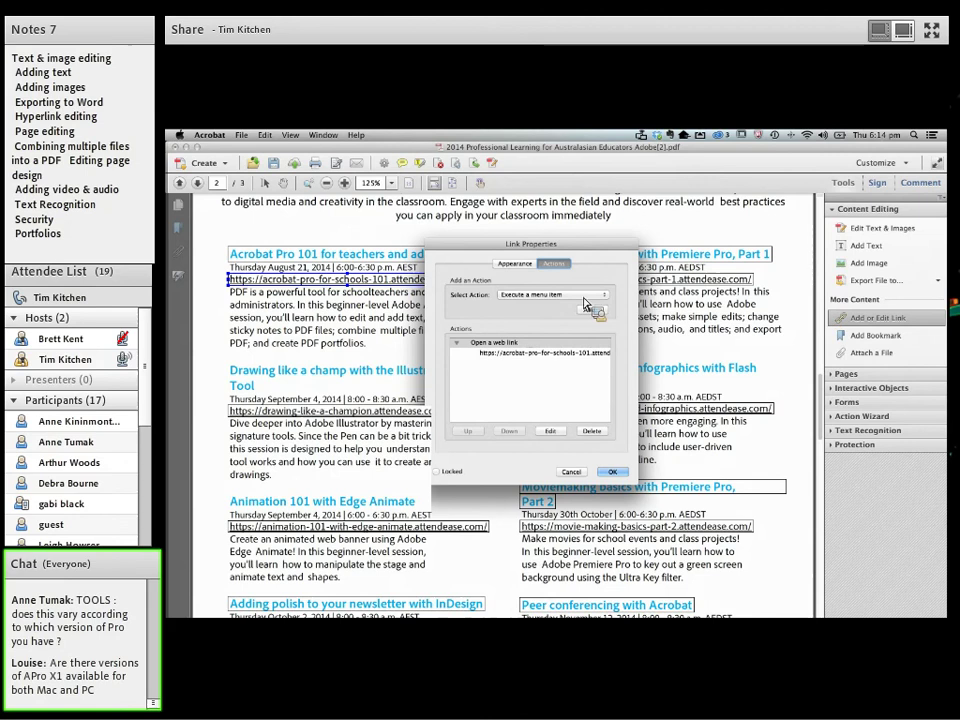
pyautogui.click(530, 295)
pyautogui.click(484, 313)
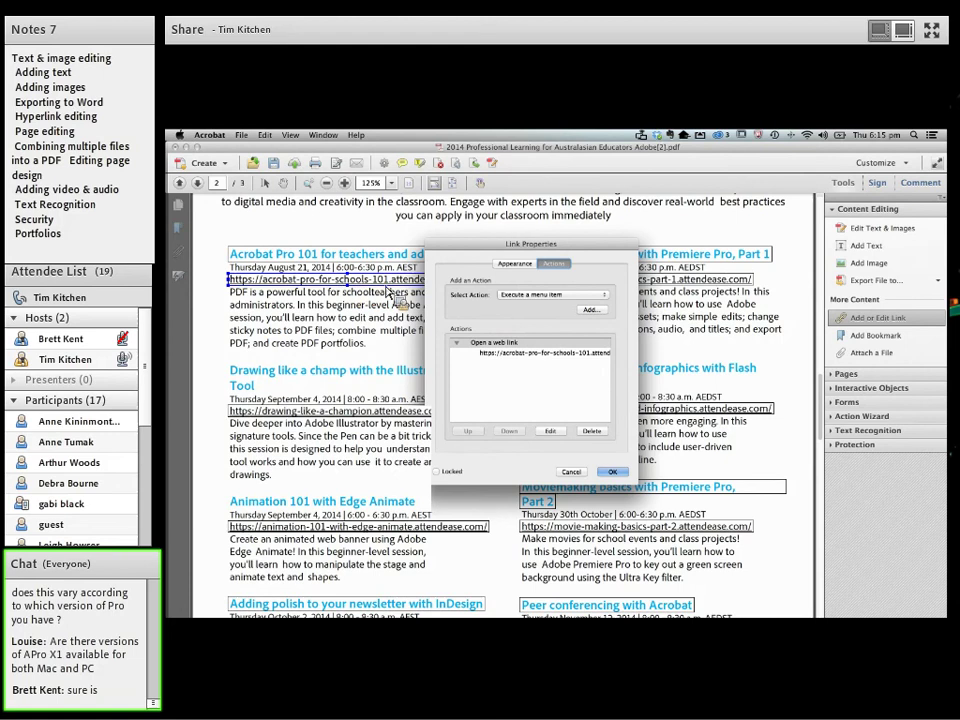
pyautogui.press('Return')
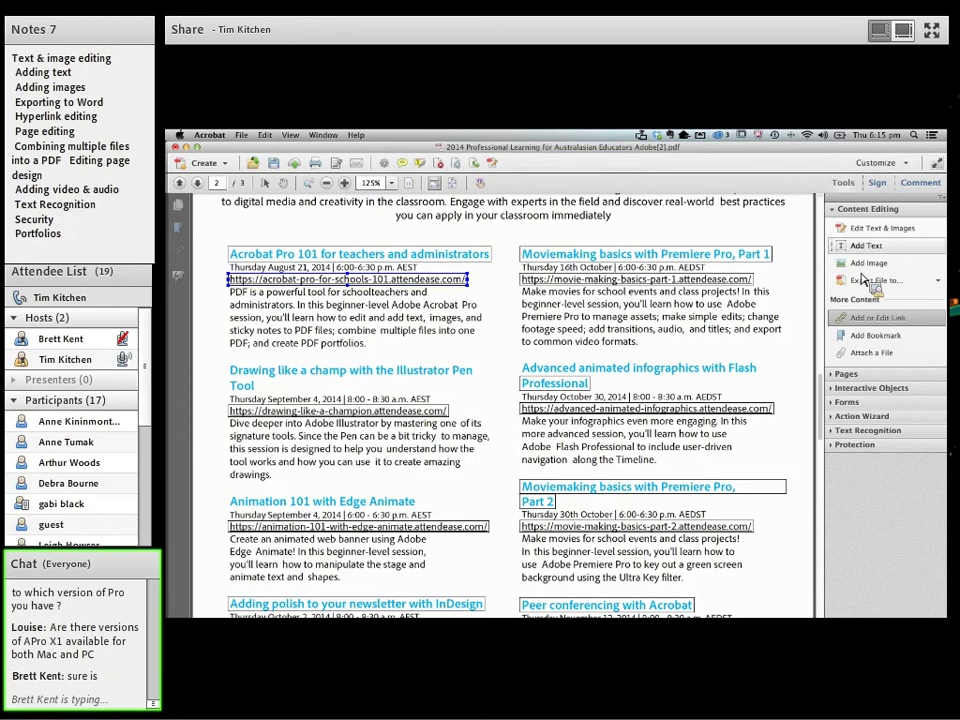
# Leave link editing for the Hand tool and display the page manipulation tools and the page thumbnails.
pyautogui.click(833, 210)
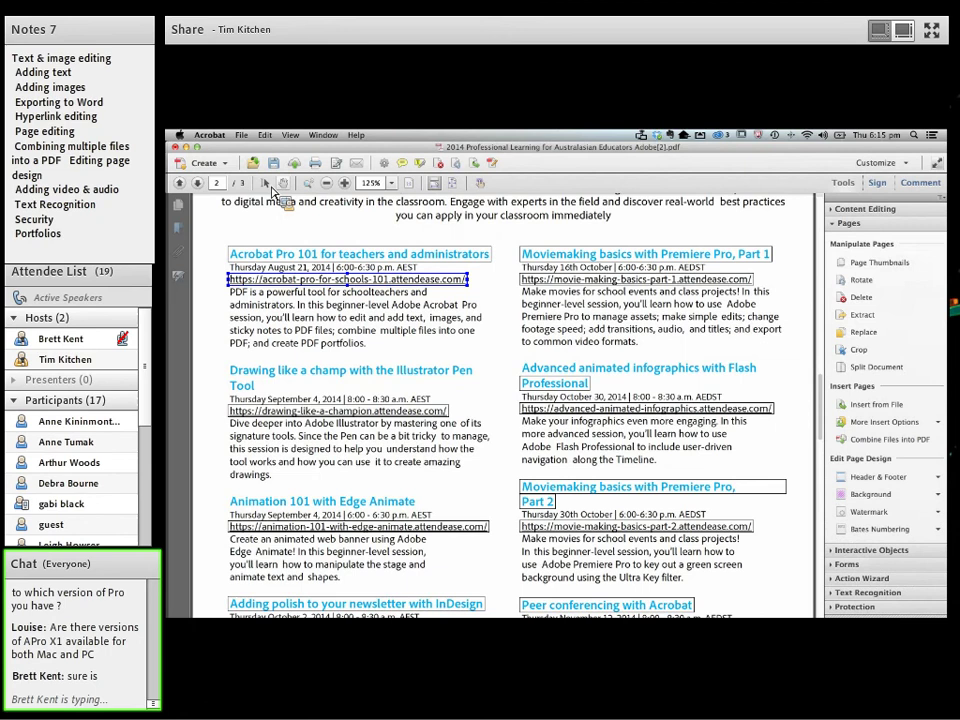
pyautogui.click(284, 185)
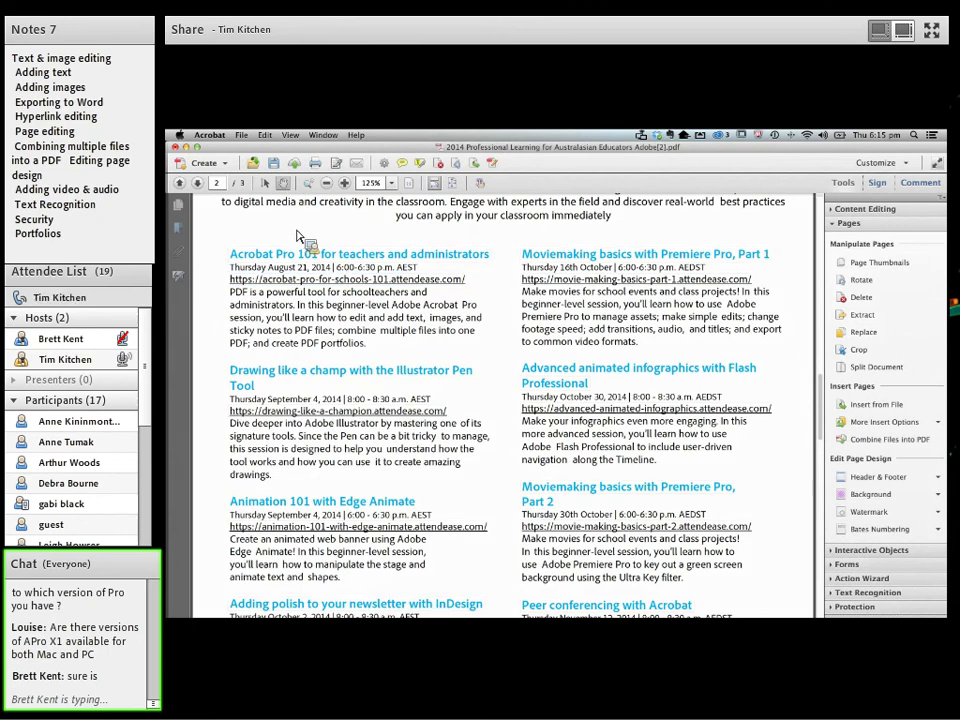
pyautogui.moveTo(860, 278); pyautogui.dragTo(250, 360)
# Rotate all pages of the document by 180 degrees and undo the rotation.
pyautogui.click(861, 280)
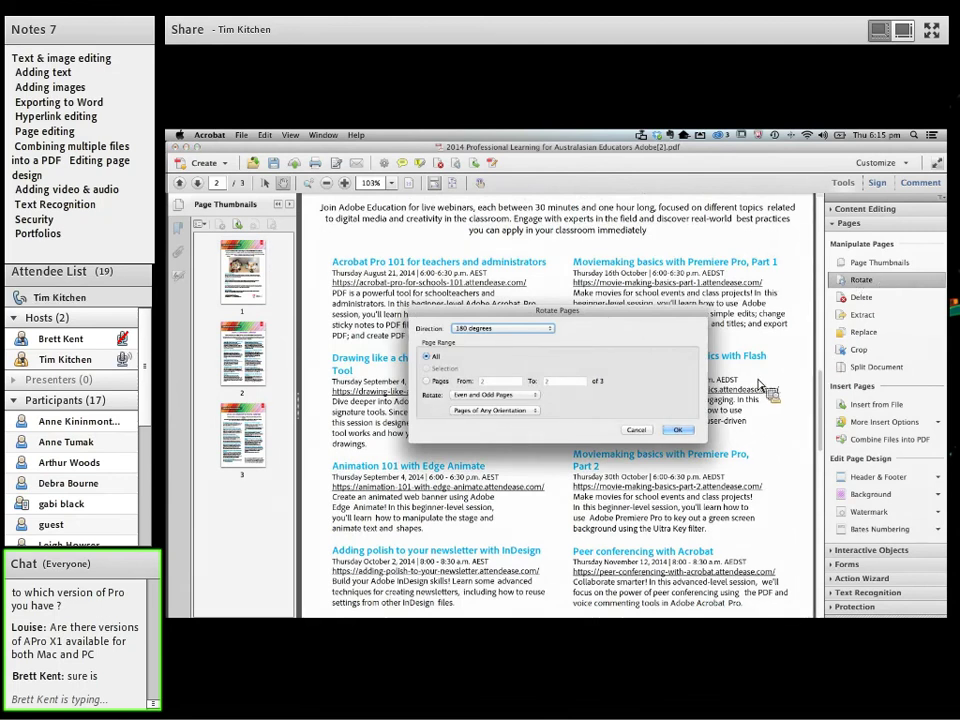
pyautogui.click(680, 431)
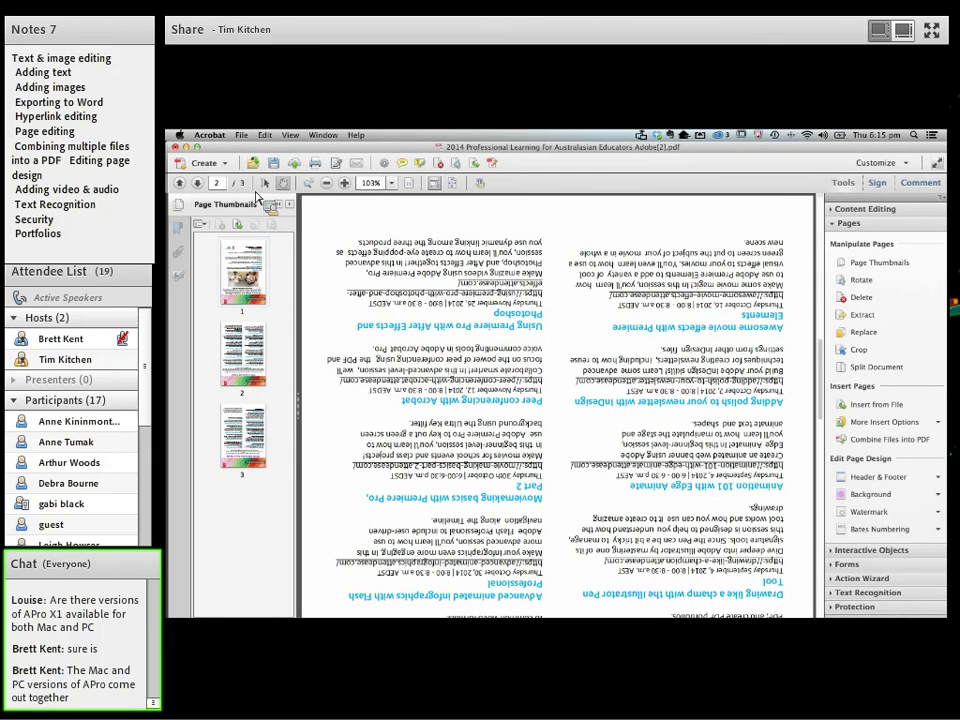
pyautogui.click(264, 134)
pyautogui.click(300, 147)
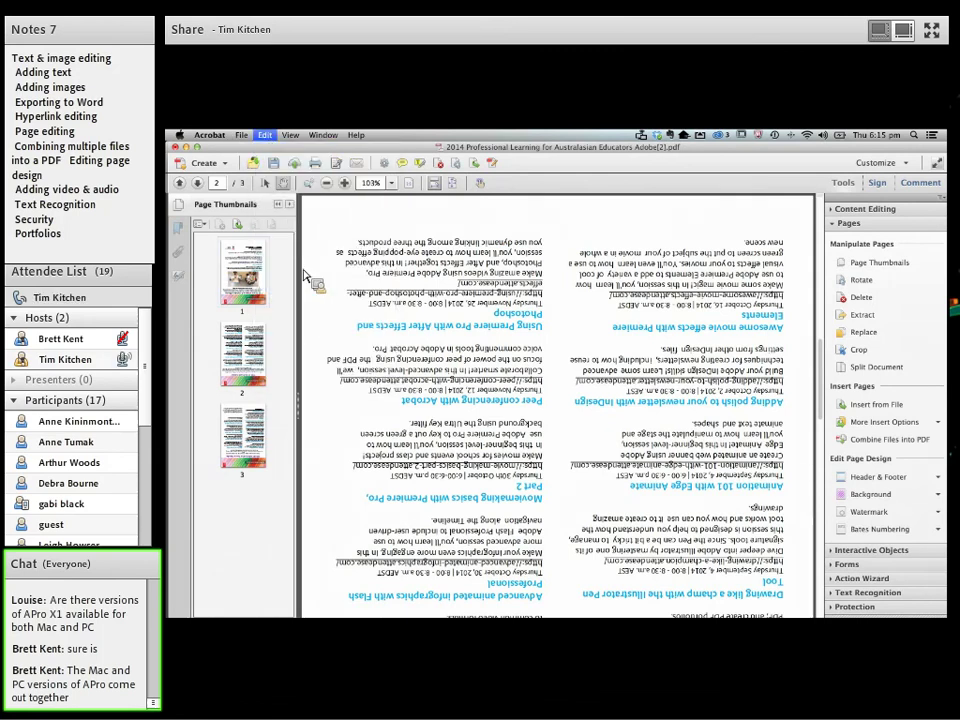
# Rotate only page 1 by 180 degrees using the page range from 1 to 1, and undo that rotation.
pyautogui.click(256, 288)
pyautogui.click(861, 287)
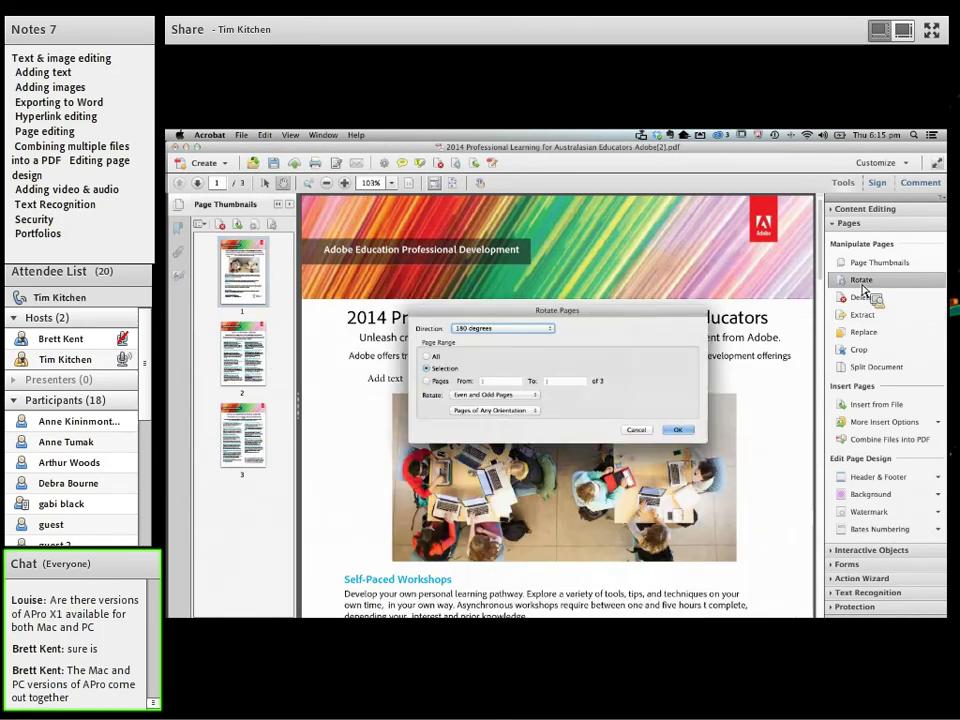
pyautogui.click(433, 382)
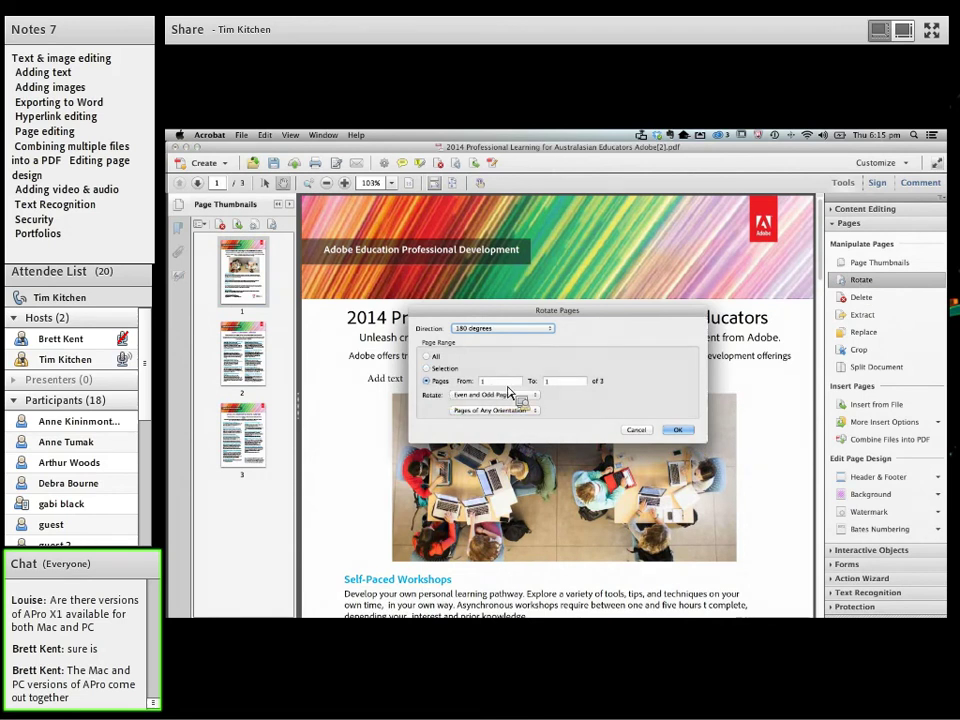
pyautogui.click(678, 429)
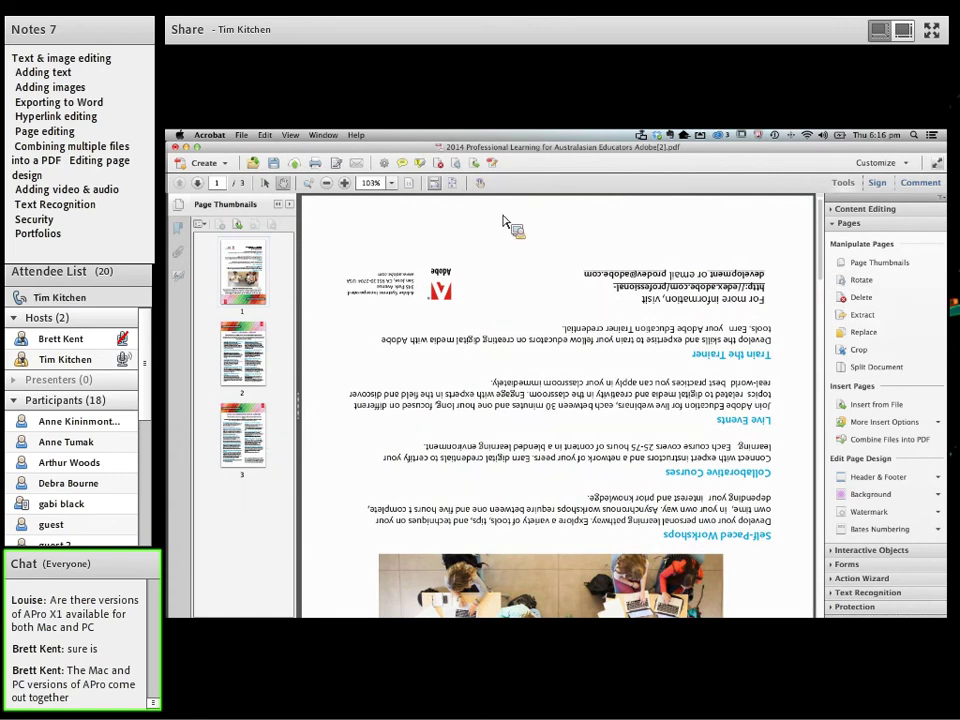
pyautogui.click(243, 134)
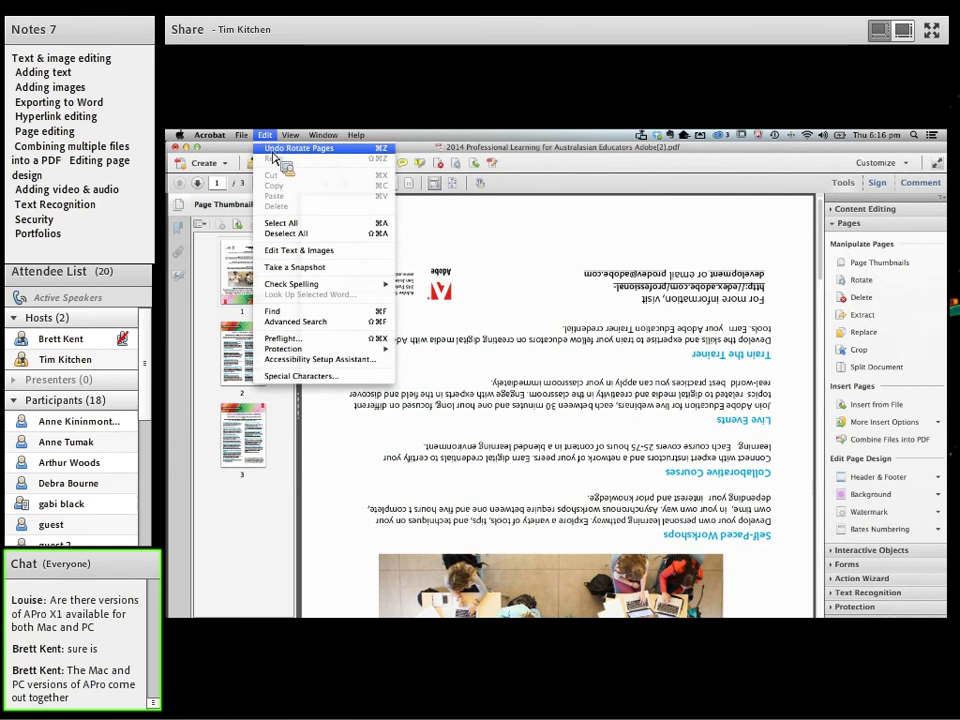
pyautogui.click(272, 147)
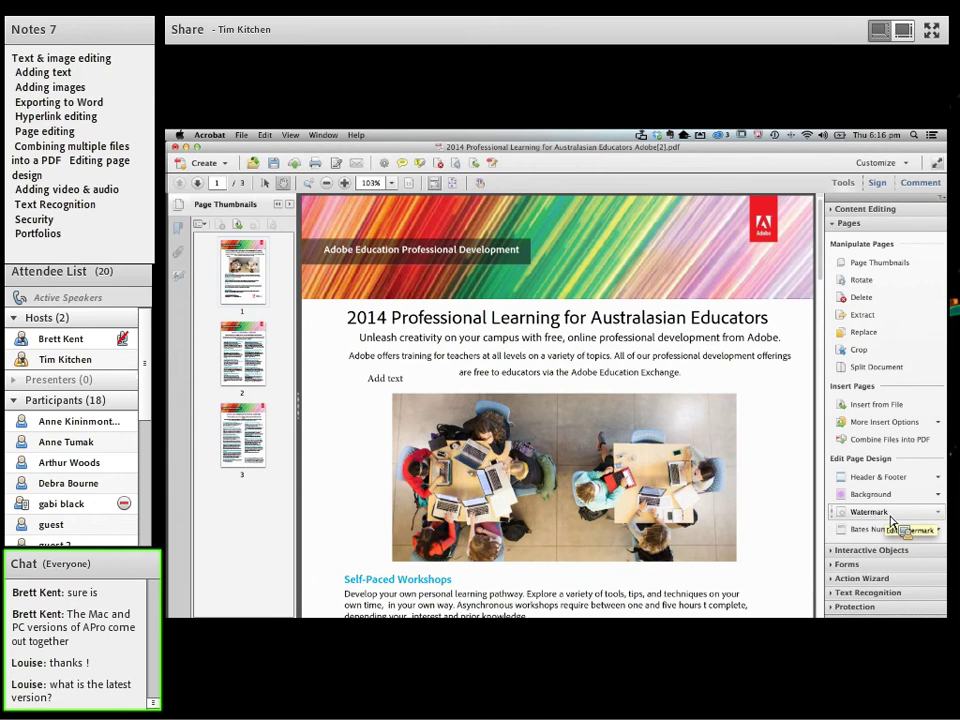
# Start a new text watermark for the document with the wording "Draft".
pyautogui.click(893, 514)
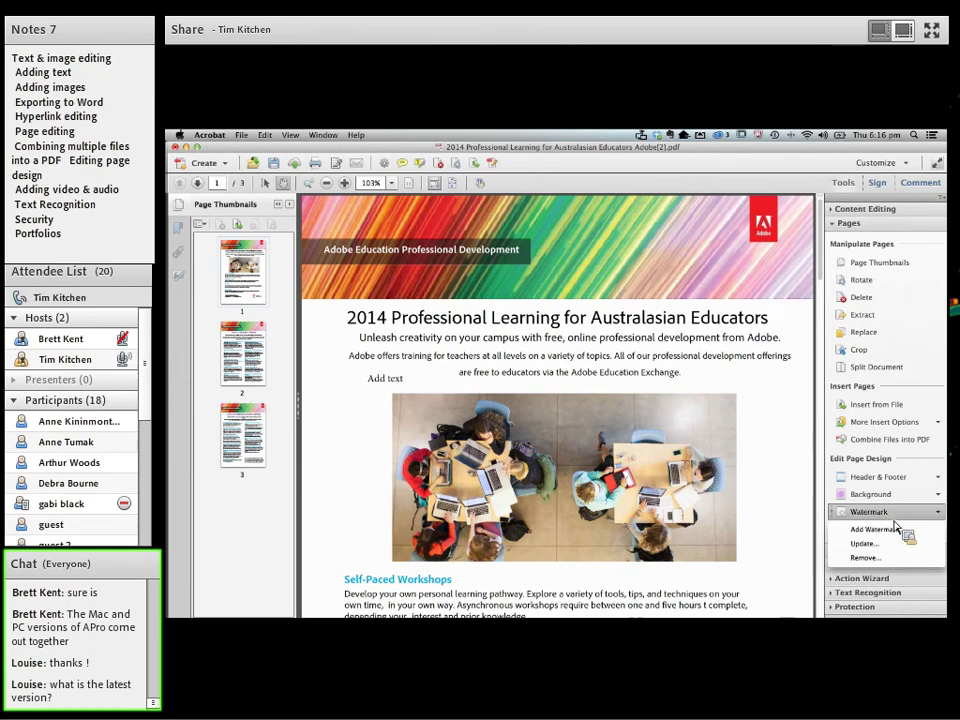
pyautogui.click(895, 530)
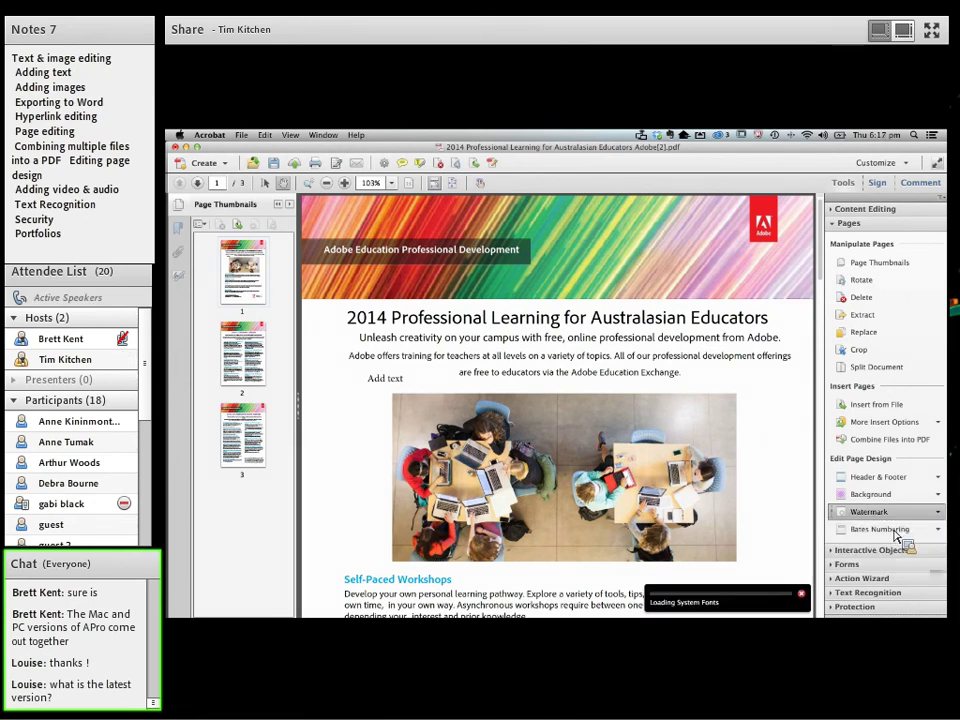
pyautogui.click(377, 270)
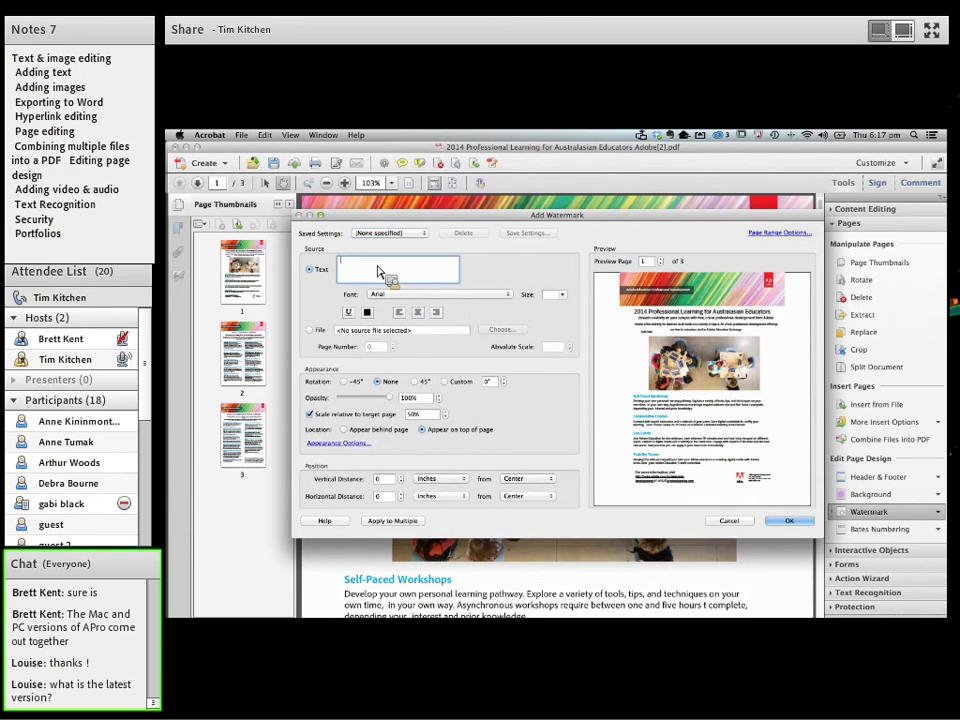
pyautogui.write('Craft')
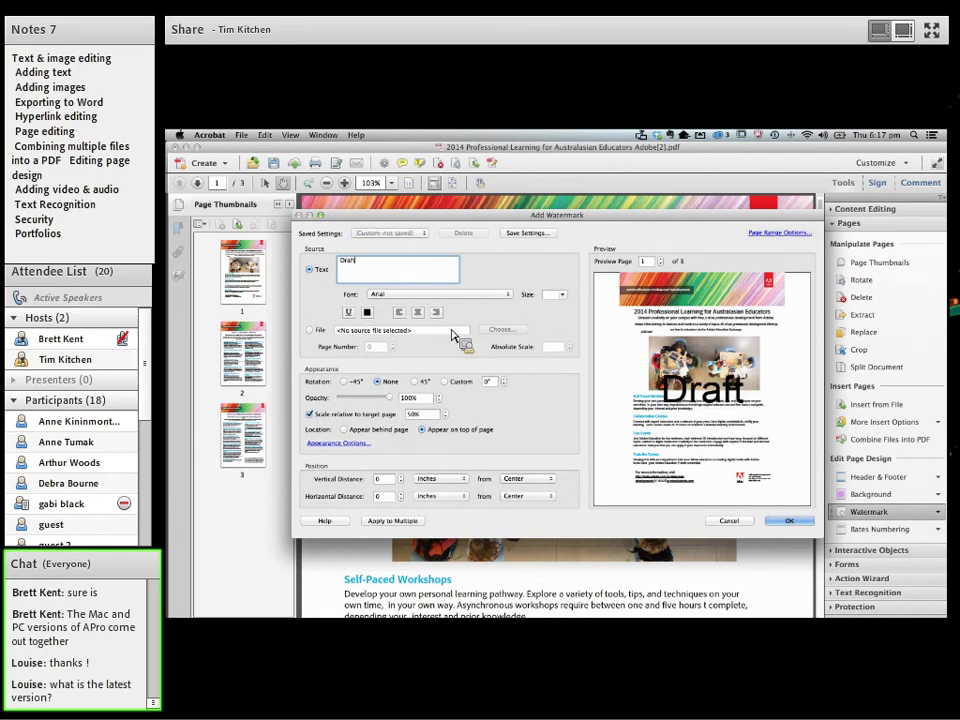
# Set the "Draft" watermark's rotation to -45° and its opacity to 36%, and apply it to the document.
pyautogui.click(344, 382)
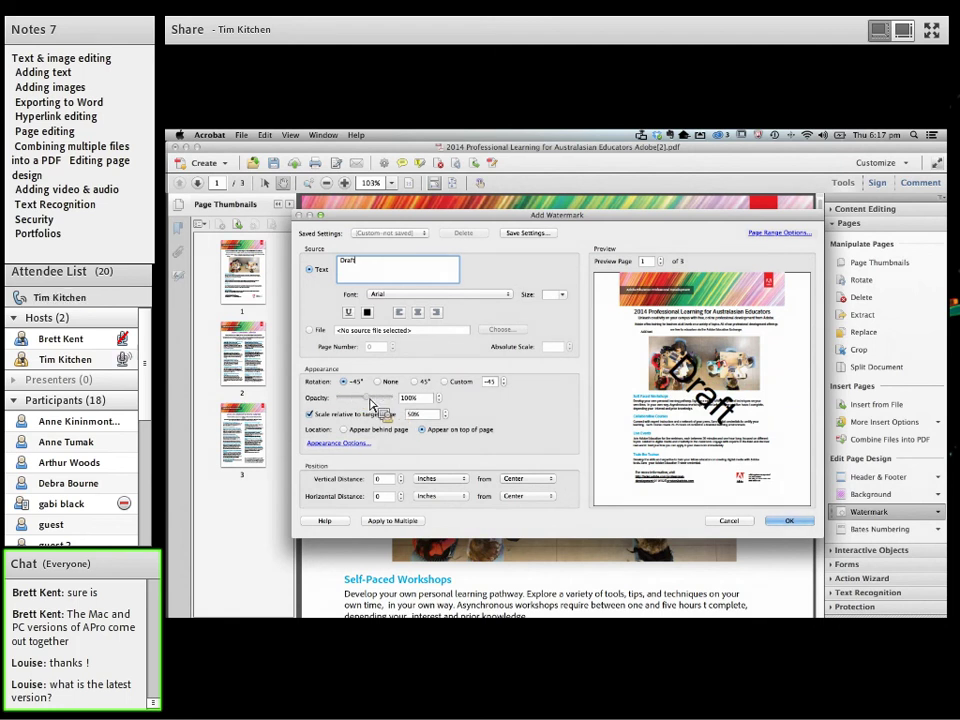
pyautogui.moveTo(379, 401); pyautogui.dragTo(372, 401)
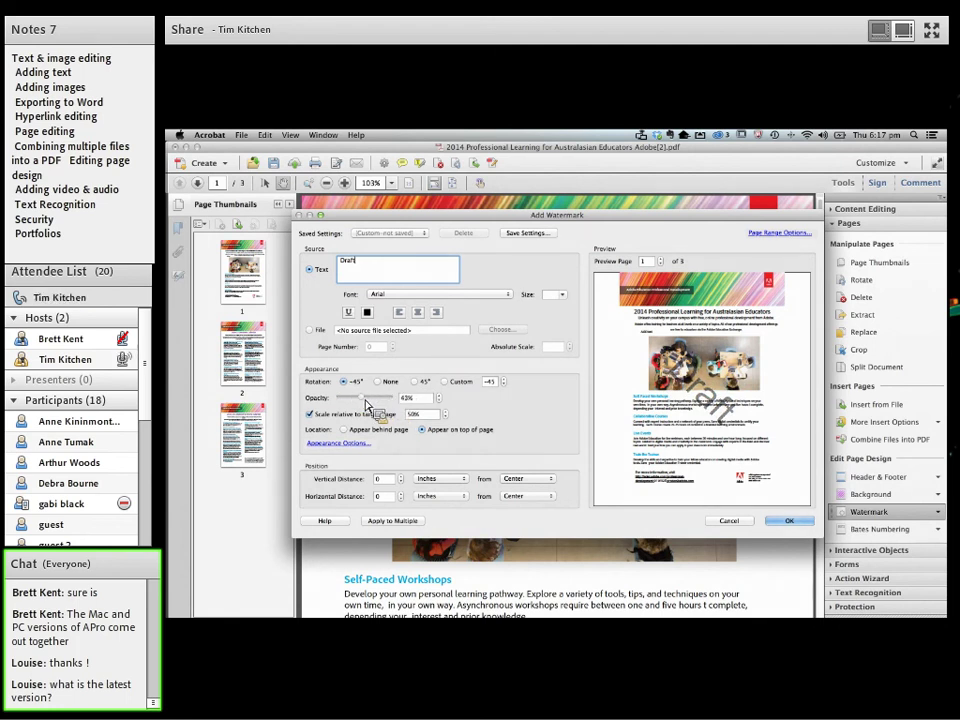
pyautogui.moveTo(372, 401); pyautogui.dragTo(362, 403)
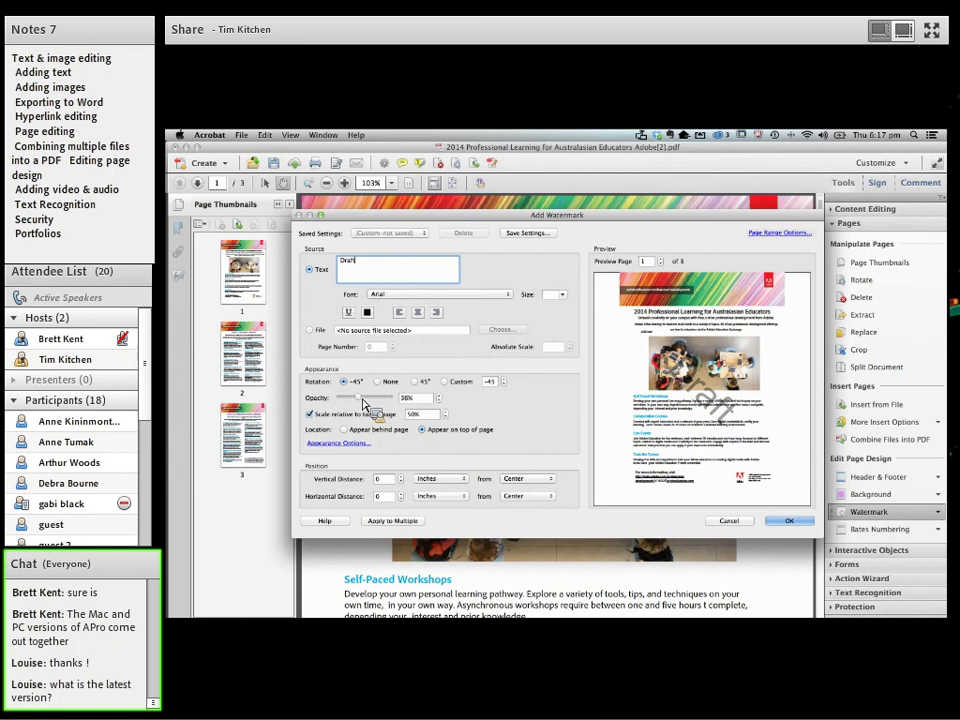
pyautogui.click(789, 521)
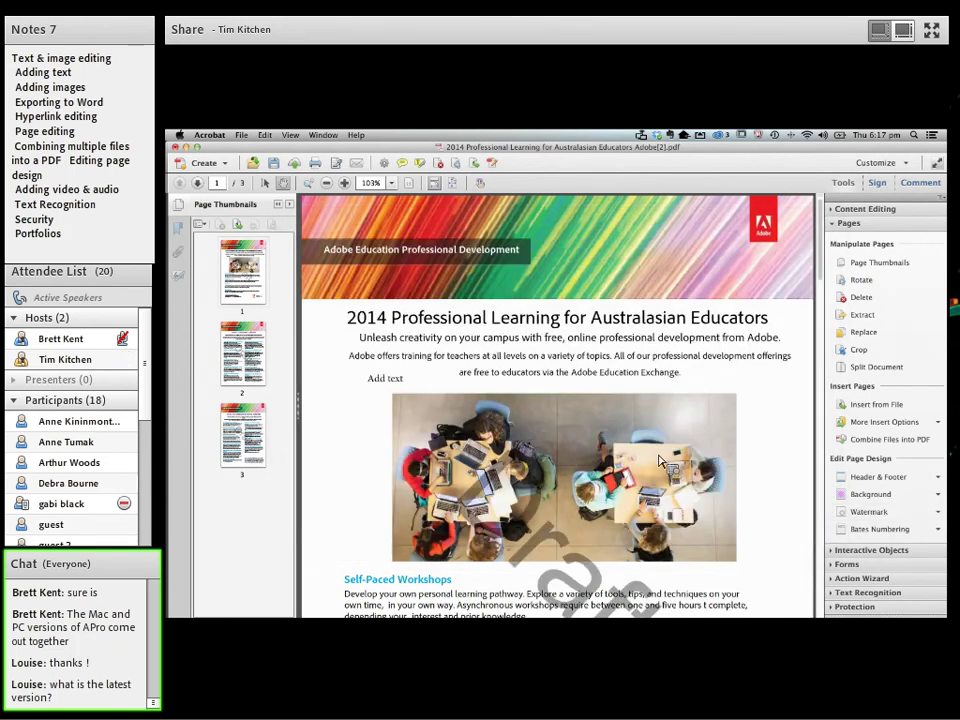
pyautogui.scroll(-3, 660, 473)
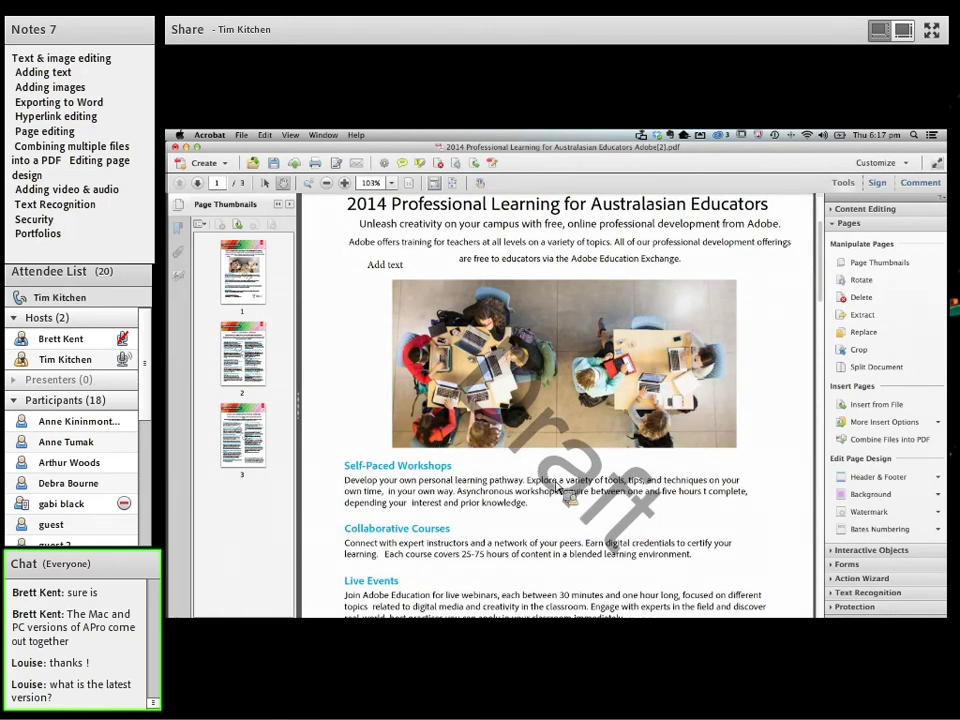
pyautogui.moveTo(558, 488); pyautogui.dragTo(263, 432)
pyautogui.moveTo(397, 290); pyautogui.dragTo(437, 243)
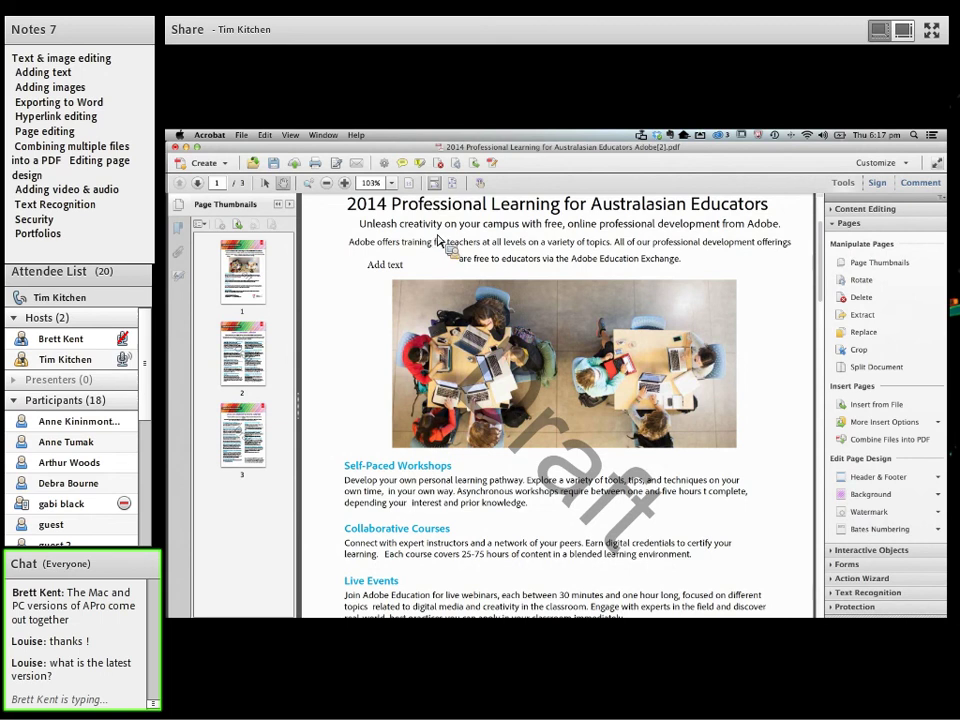
pyautogui.moveTo(437, 240); pyautogui.dragTo(412, 196)
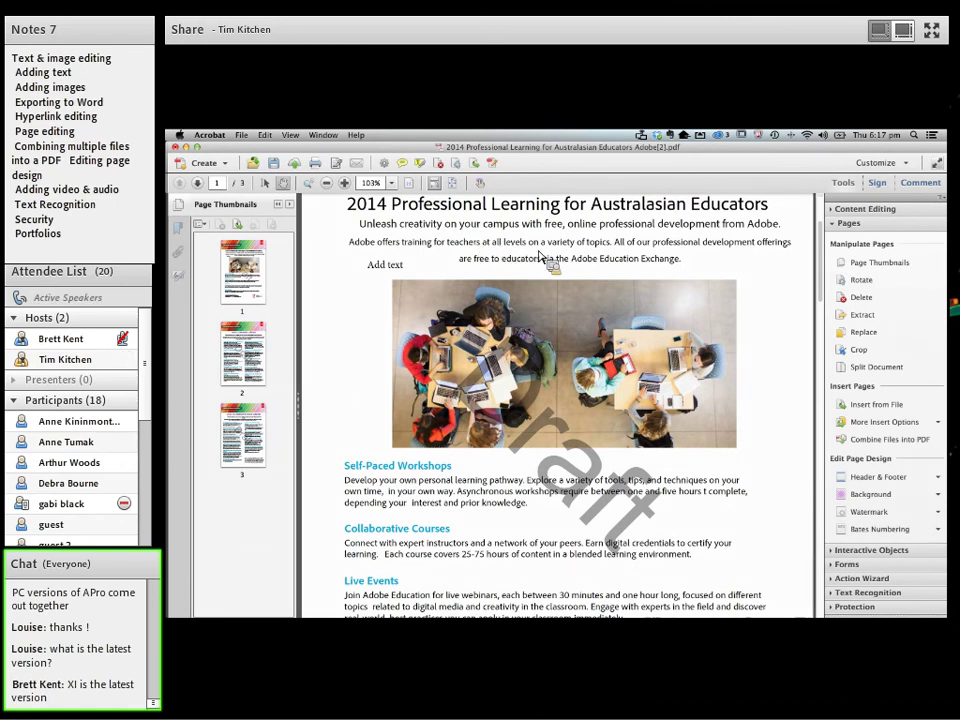
# Add a sticky note reading "Spelling issue" at the word "teachers" in the introductory paragraph and close its pop-up.
pyautogui.click(403, 165)
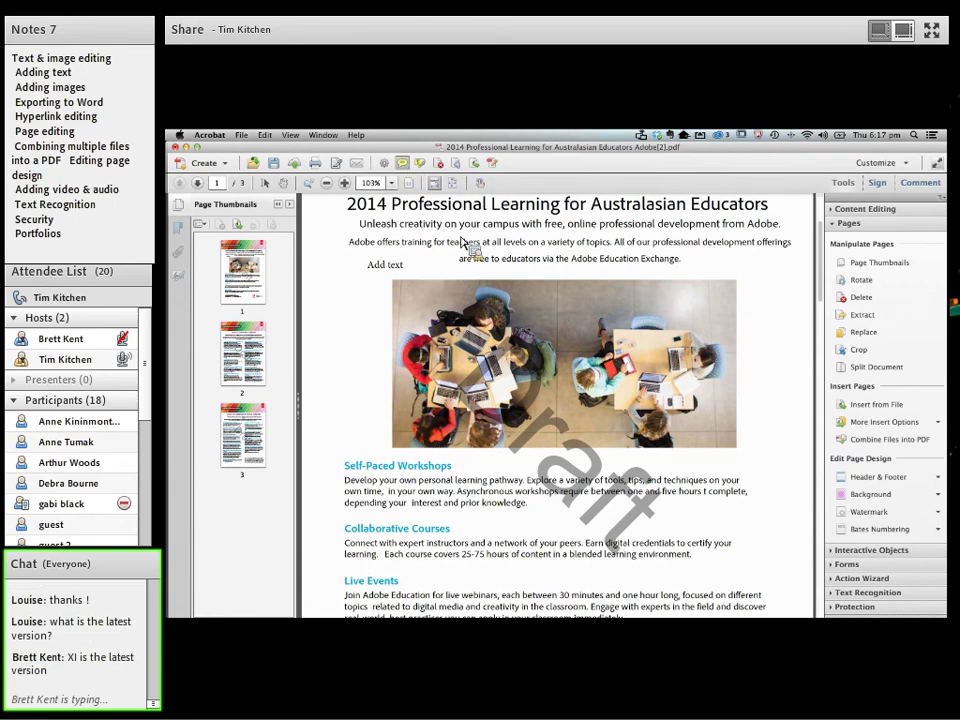
pyautogui.click(463, 241)
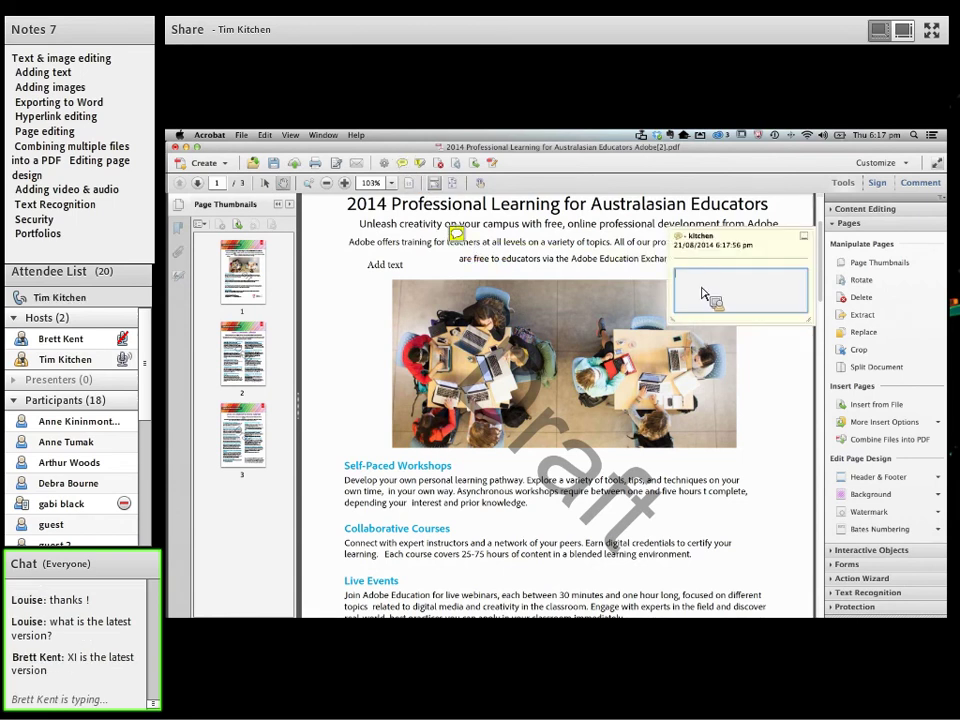
pyautogui.write('Spelling issue')
pyautogui.click(620, 279)
pyautogui.moveTo(459, 248)
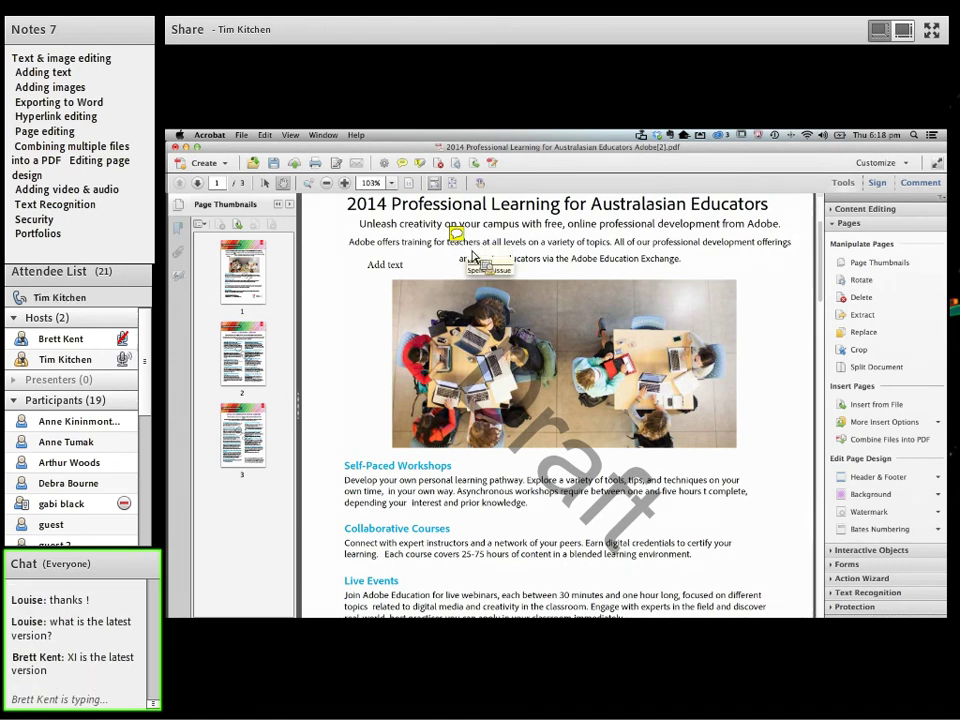
# Delete the "Spelling issue" sticky note from the introductory paragraph.
pyautogui.doubleClick(461, 245)
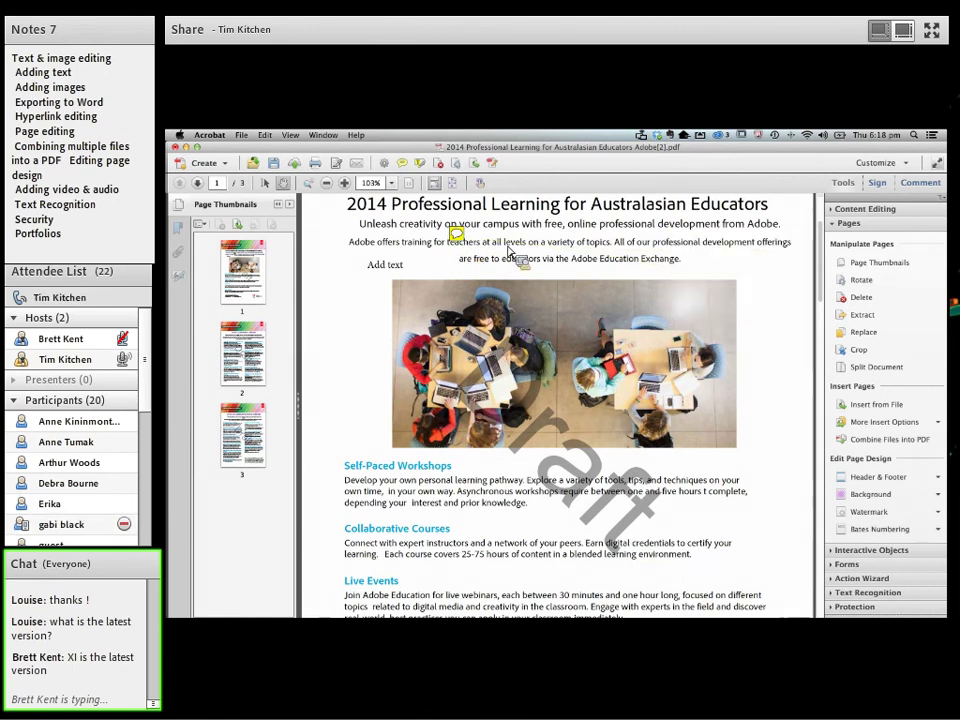
pyautogui.moveTo(462, 247)
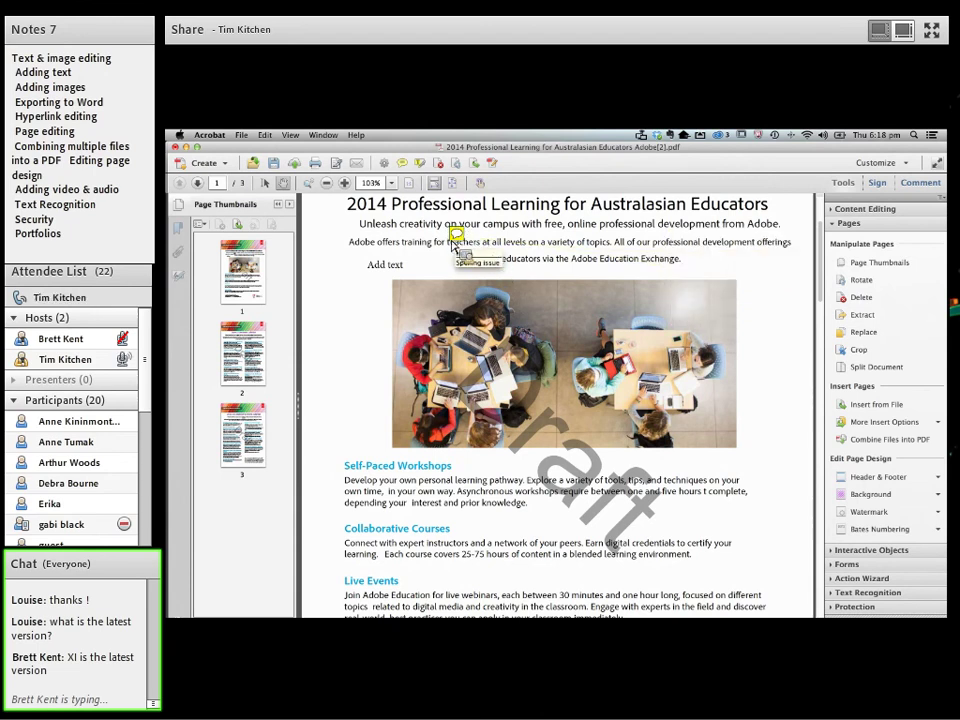
pyautogui.rightClick(459, 244)
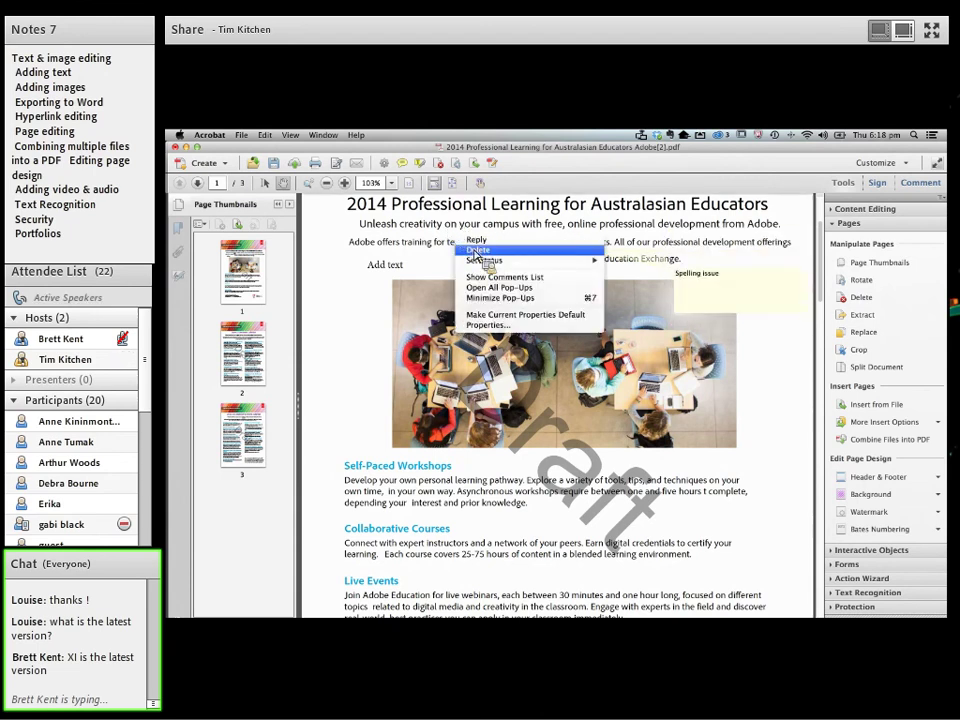
pyautogui.click(477, 250)
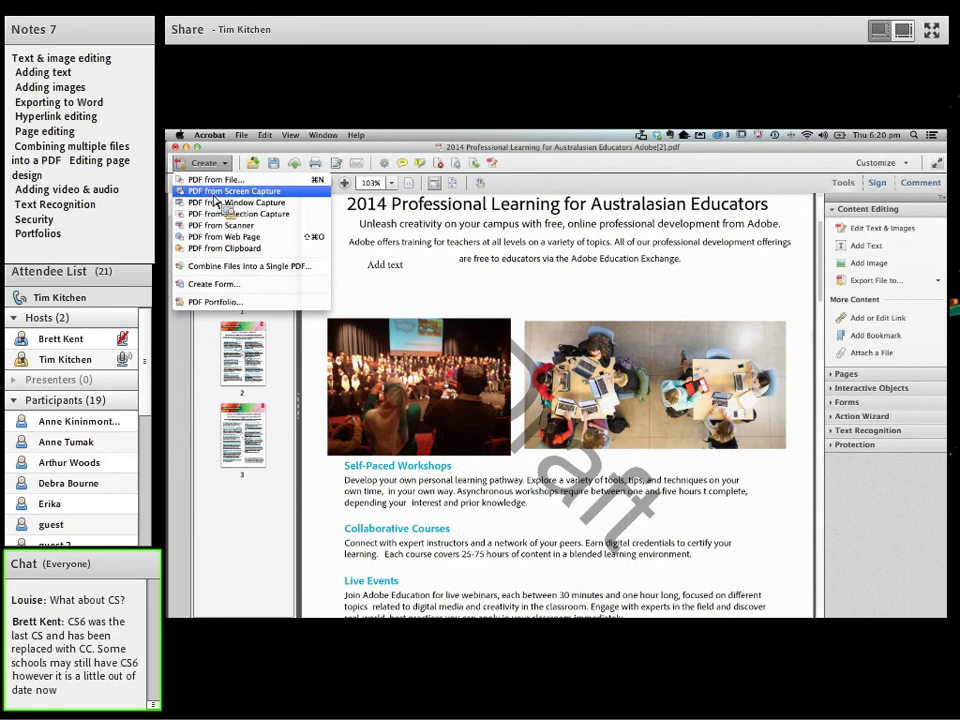
# Create a PDF from a capture of the whole screen and close it without saving.
pyautogui.click(230, 191)
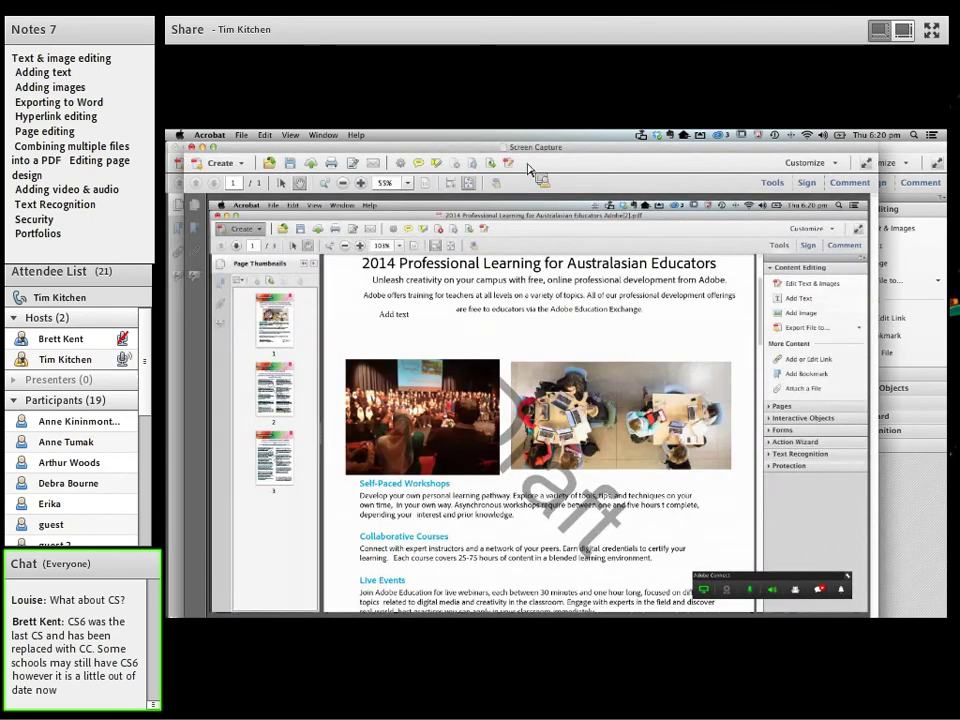
pyautogui.moveTo(538, 154); pyautogui.dragTo(604, 158)
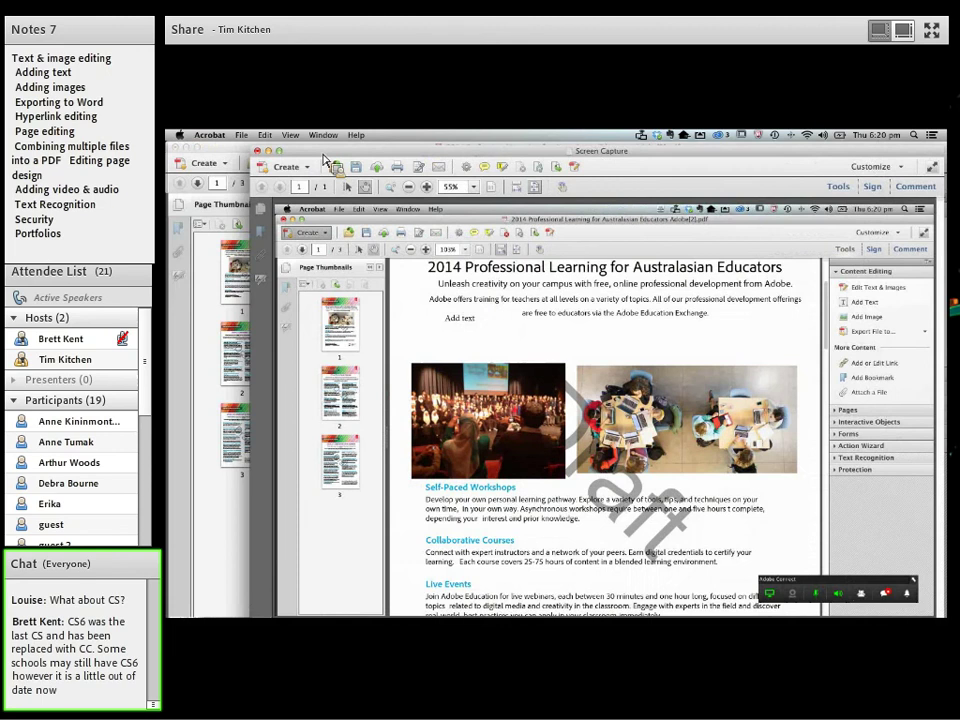
pyautogui.click(258, 151)
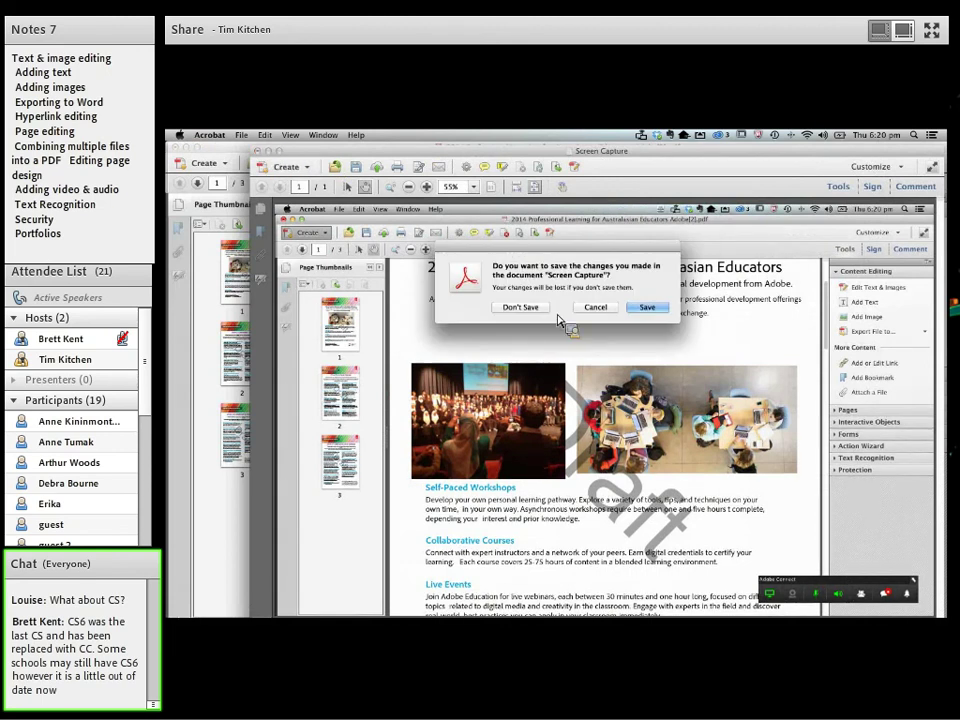
pyautogui.click(514, 309)
# Create a PDF from a selection capture of the page title and introductory text, and close it without saving.
pyautogui.click(205, 162)
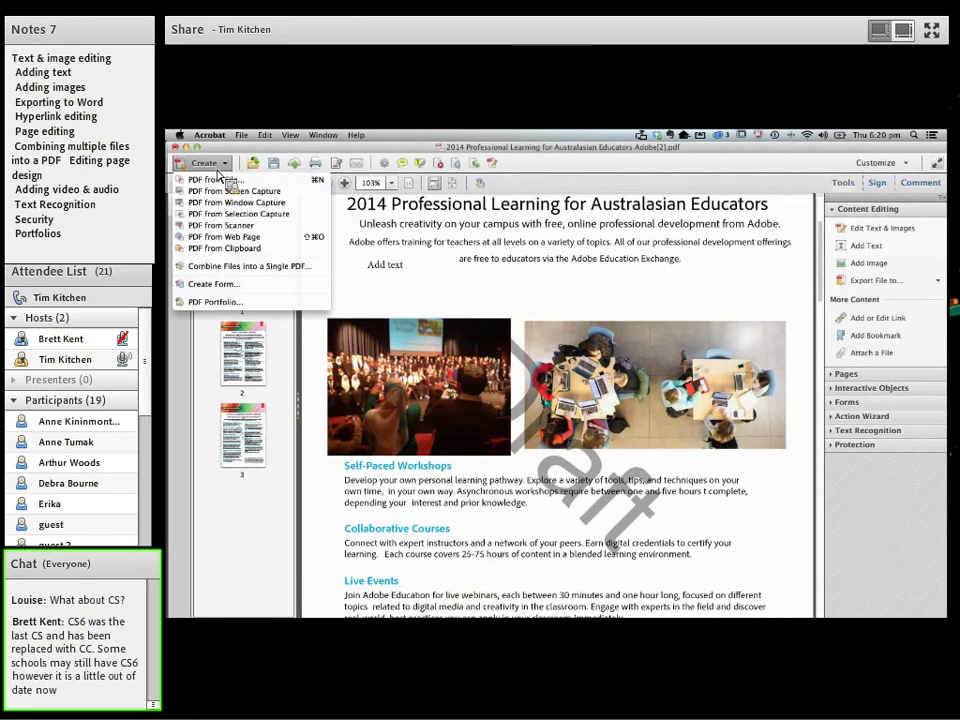
pyautogui.click(230, 222)
pyautogui.moveTo(342, 194); pyautogui.dragTo(818, 318)
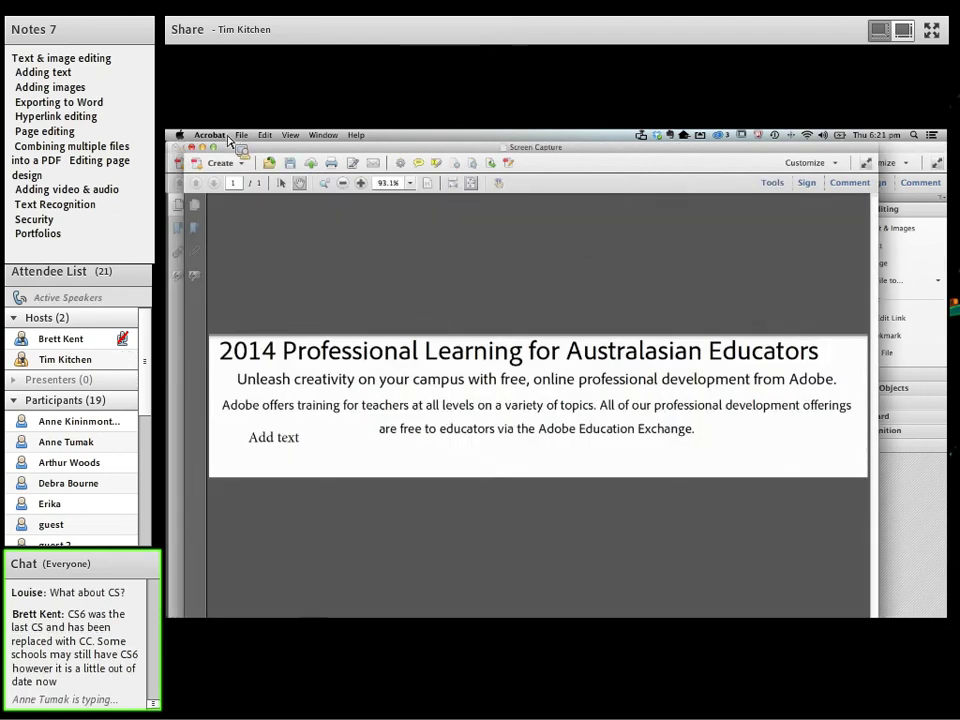
pyautogui.click(191, 147)
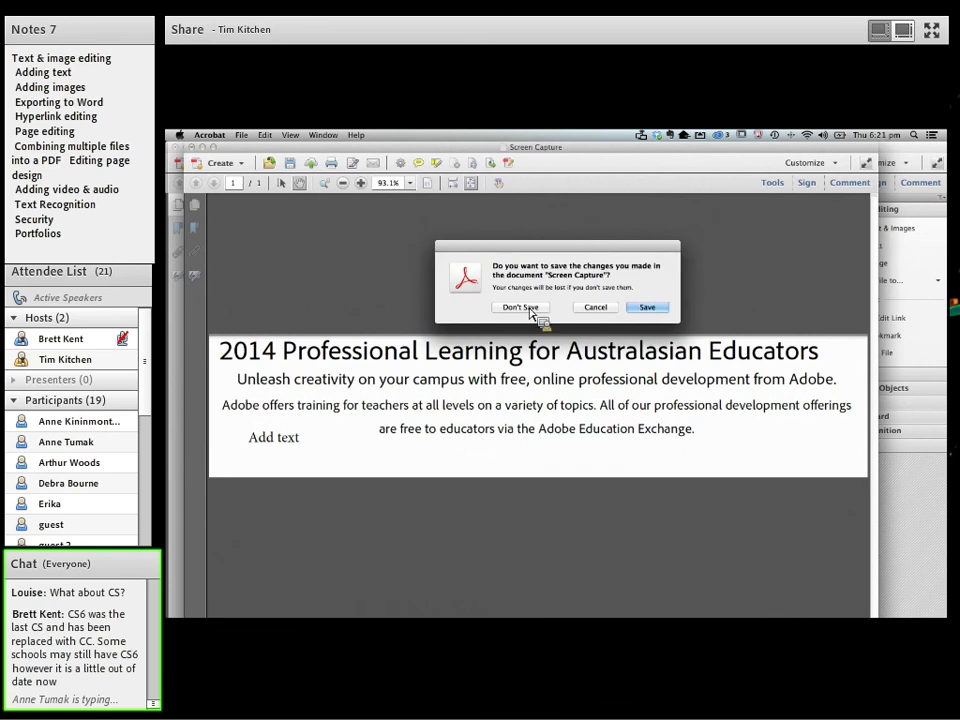
pyautogui.click(549, 316)
# Start combining files into a single PDF, switch to Finder and add the files from the Portfolio Resources folder on the Desktop.
pyautogui.click(224, 163)
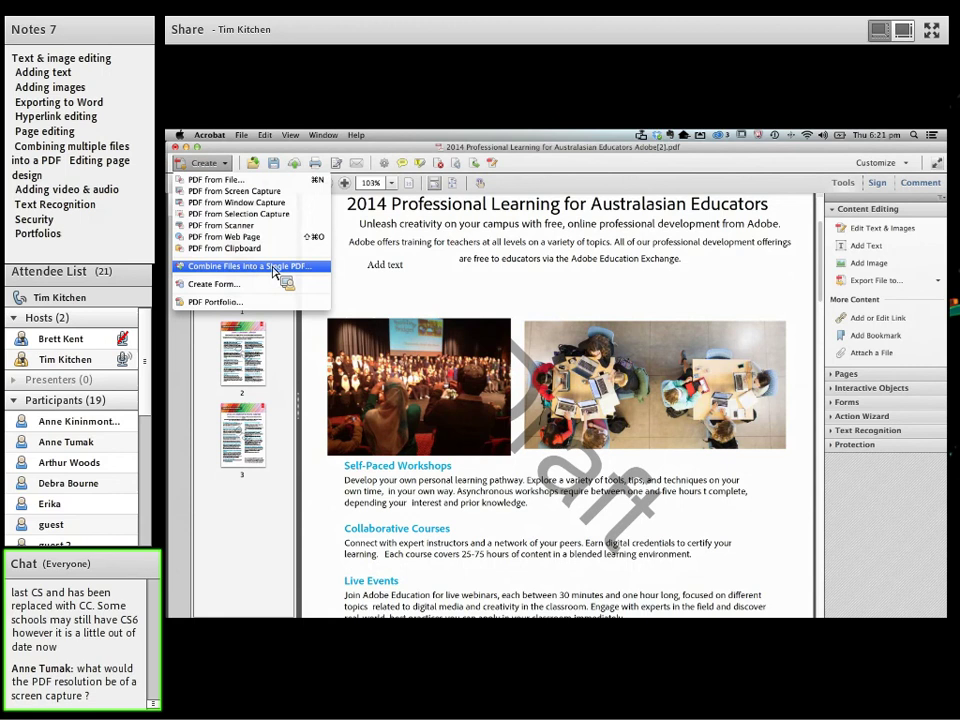
pyautogui.click(279, 272)
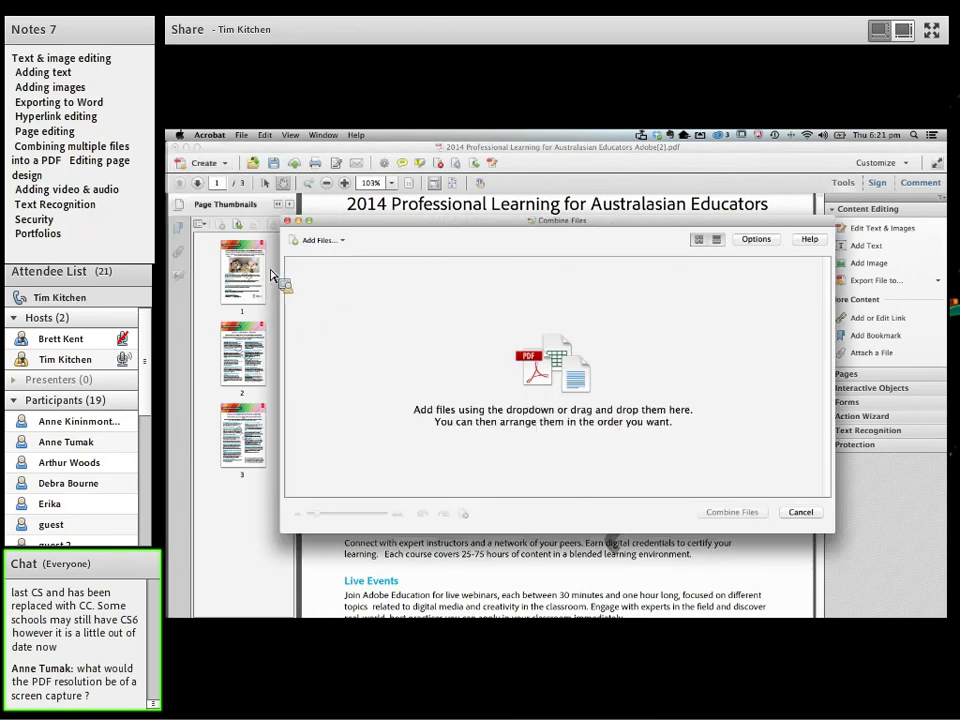
pyautogui.moveTo(385, 217); pyautogui.dragTo(349, 174)
pyautogui.press('super+Tab')
pyautogui.press('super+Tab')
pyautogui.press('super+Tab')
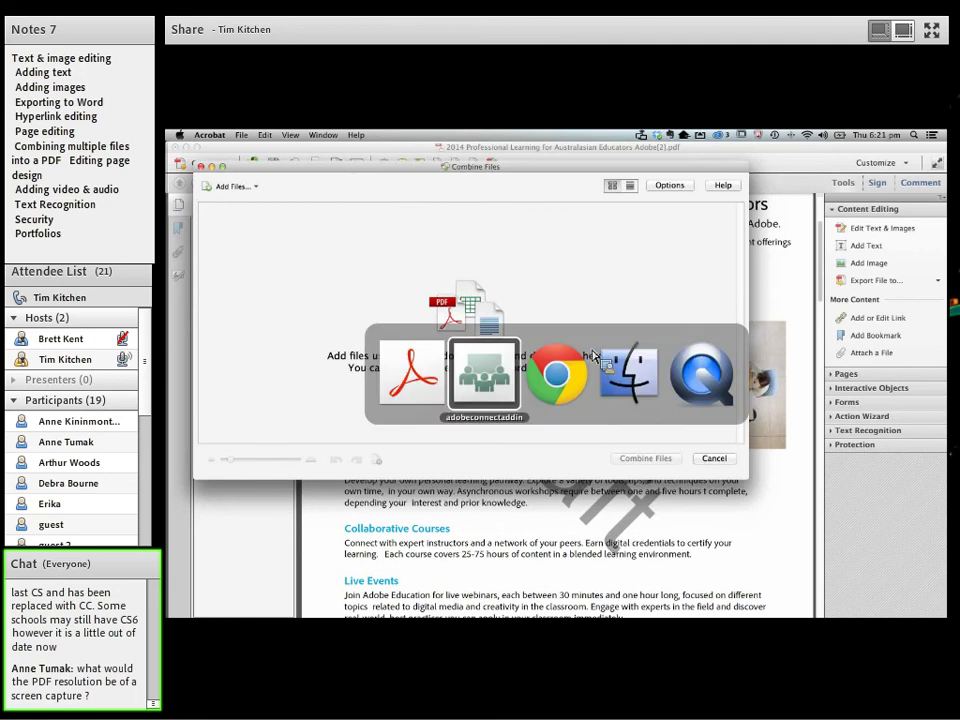
pyautogui.moveTo(573, 289); pyautogui.dragTo(617, 311)
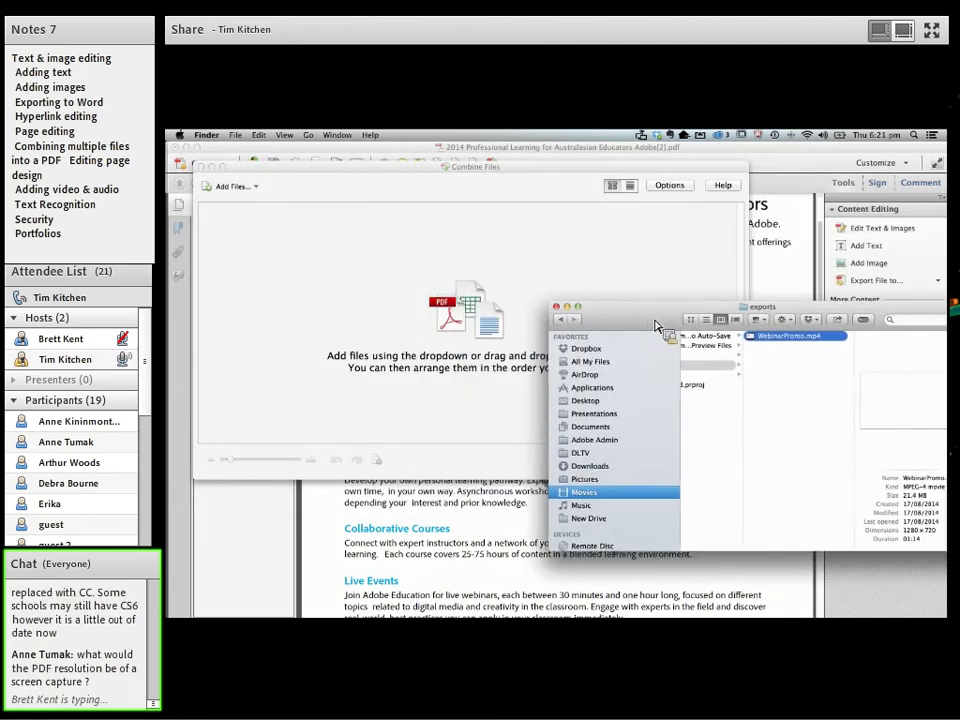
pyautogui.moveTo(657, 325); pyautogui.dragTo(795, 413)
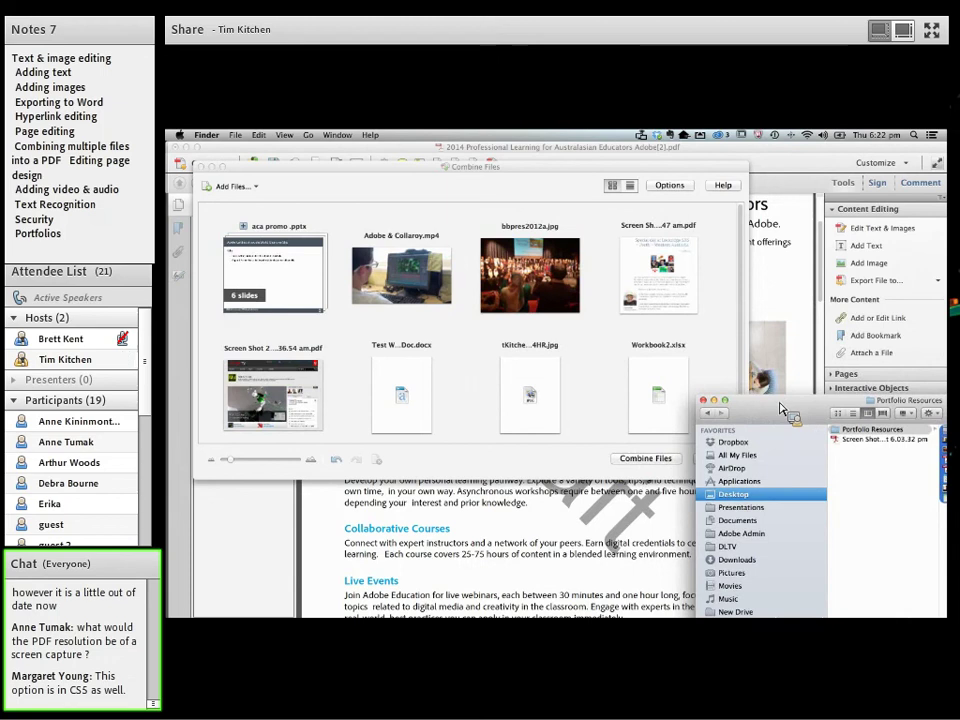
pyautogui.moveTo(786, 411); pyautogui.dragTo(845, 427)
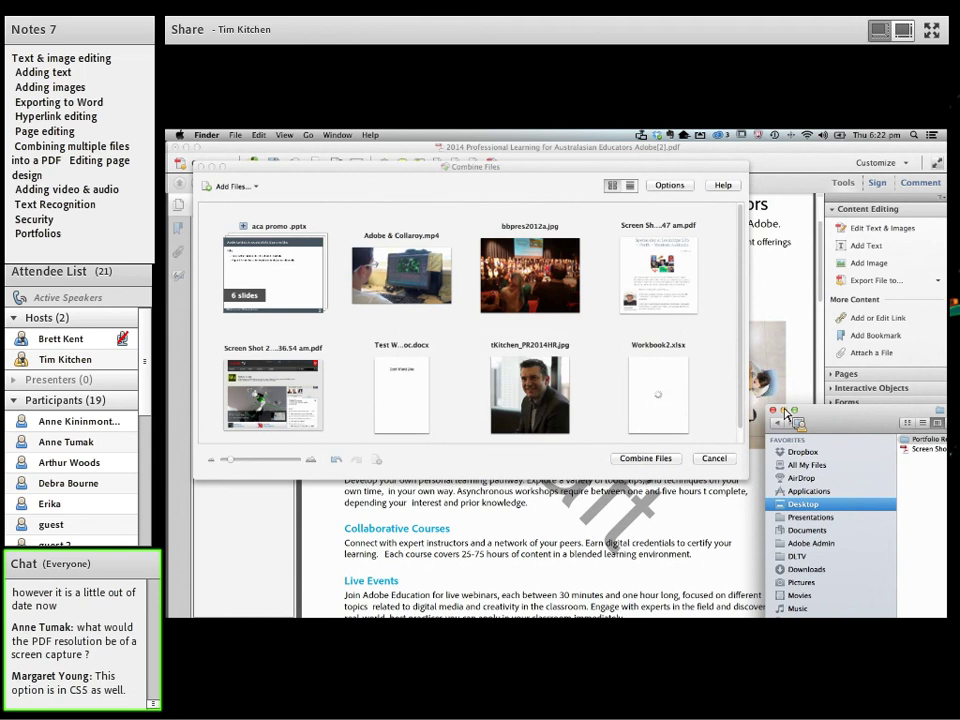
pyautogui.moveTo(750, 408); pyautogui.dragTo(603, 308)
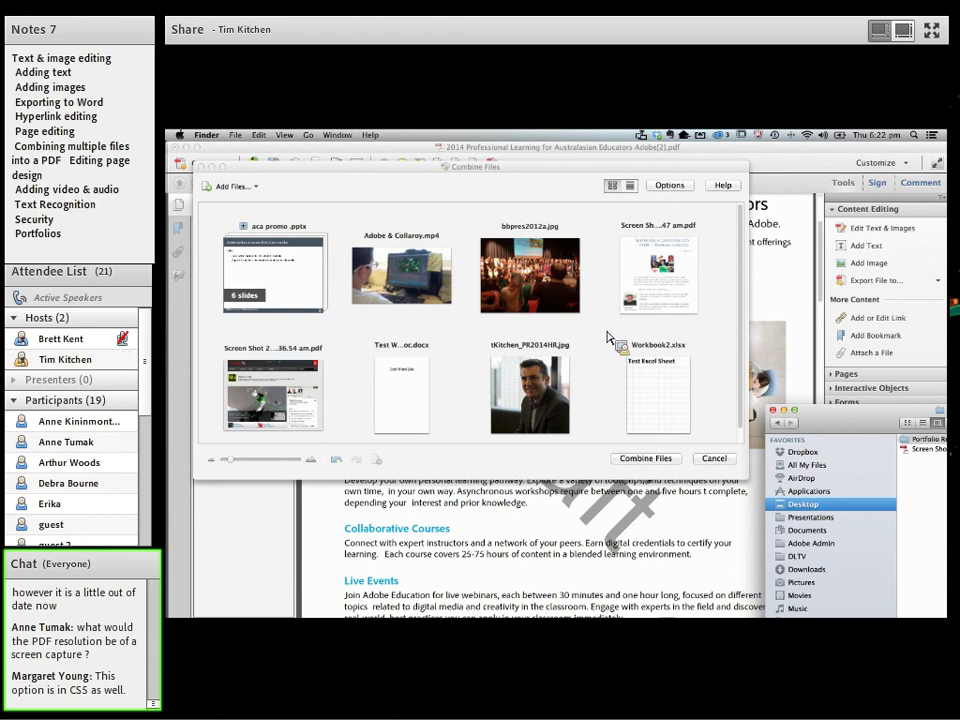
# Combine the added files into one PDF, accepting the insertion of the Adobe & Collaroy.mp4 video with Snap to content proportions.
pyautogui.click(636, 462)
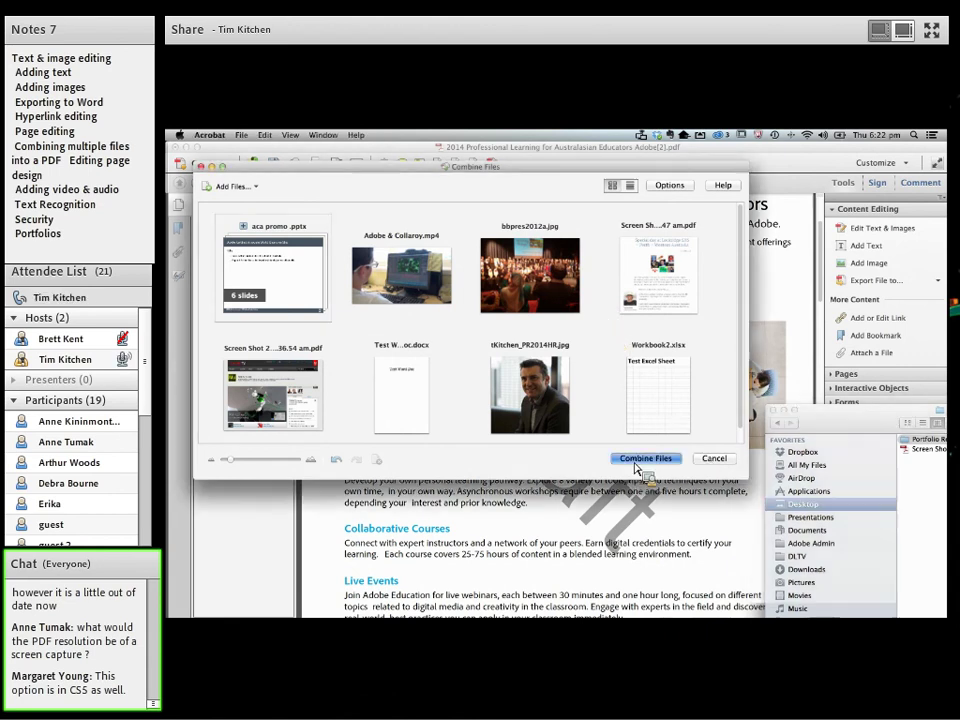
pyautogui.click(636, 462)
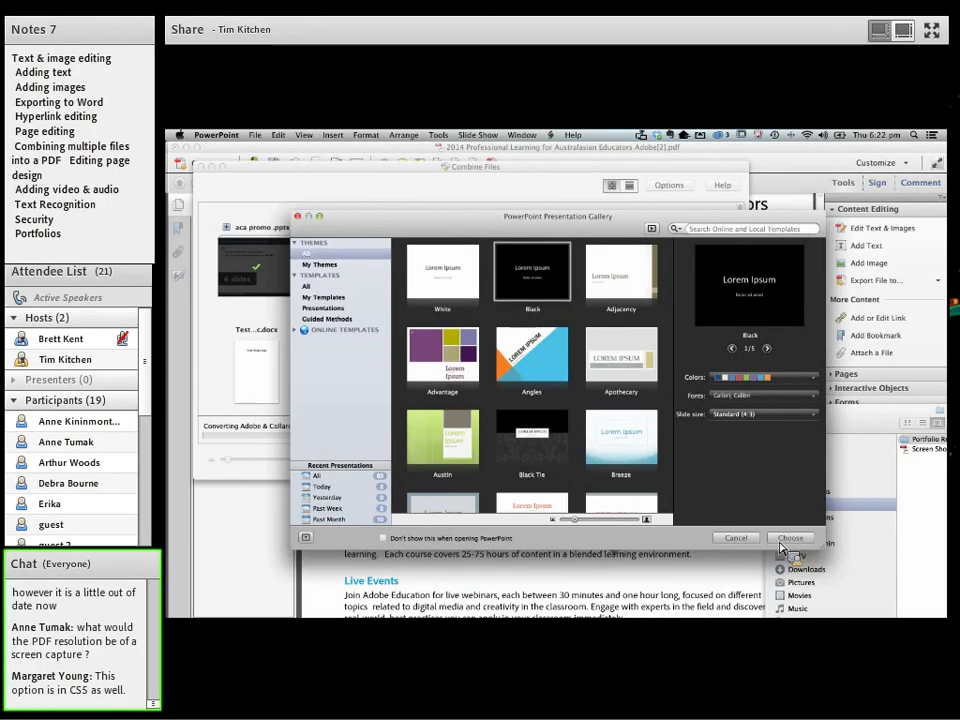
pyautogui.moveTo(424, 218); pyautogui.dragTo(565, 250)
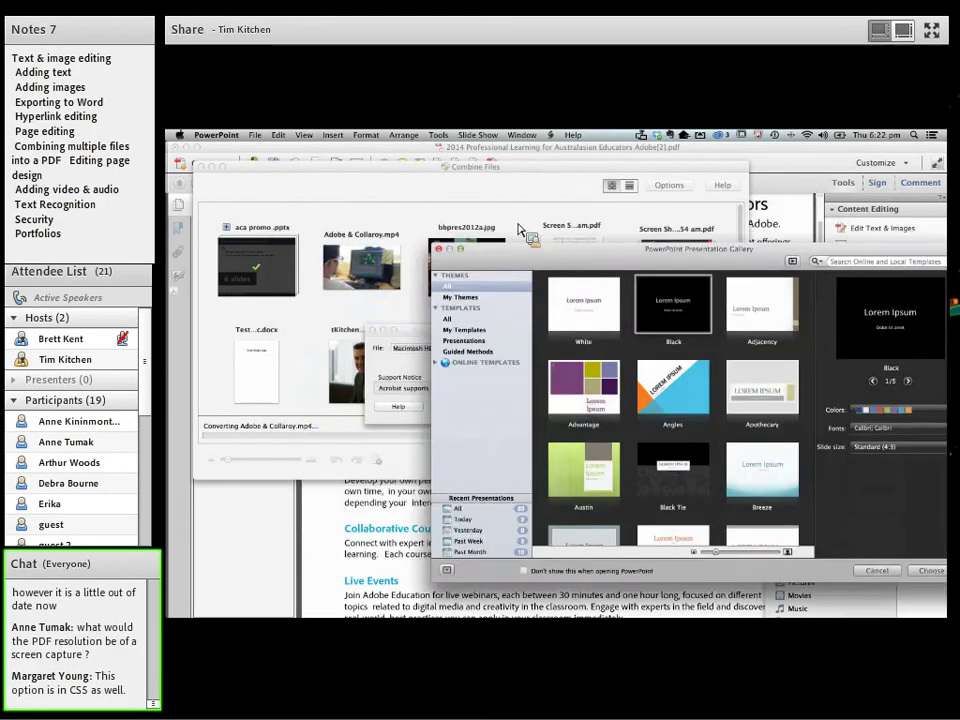
pyautogui.click(446, 196)
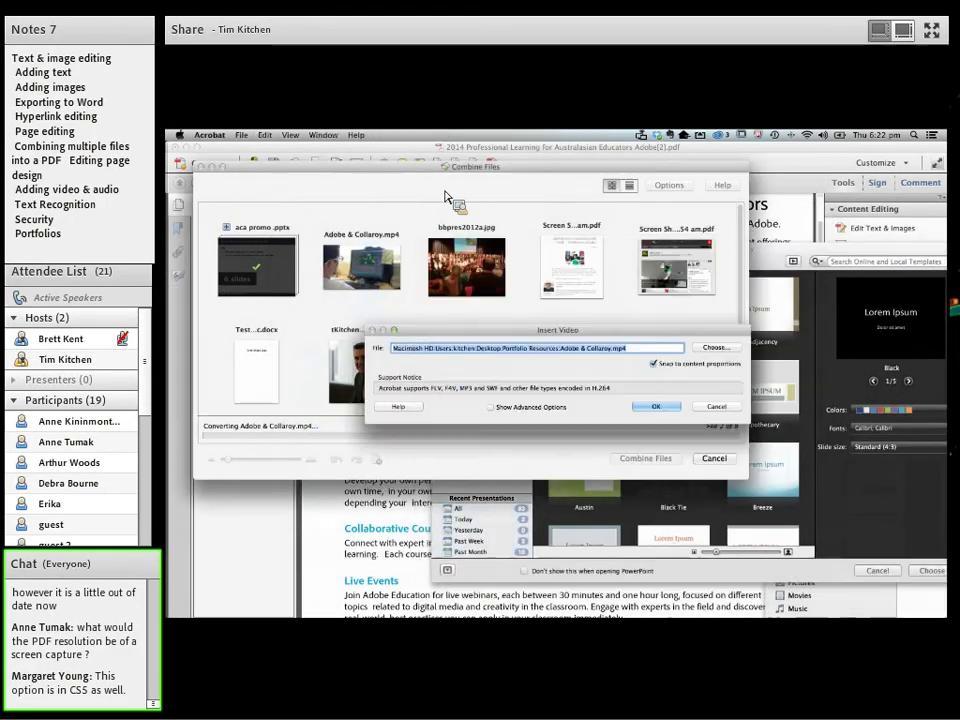
pyautogui.click(657, 407)
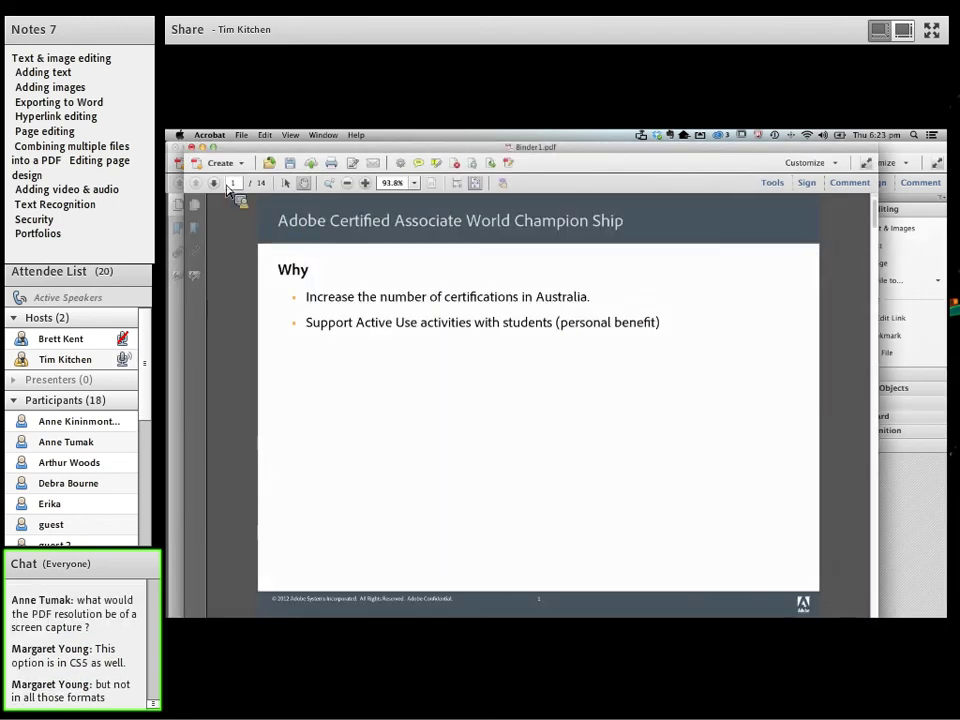
# Show the page thumbnails of the combined PDF and look through them down to page 9.
pyautogui.click(196, 205)
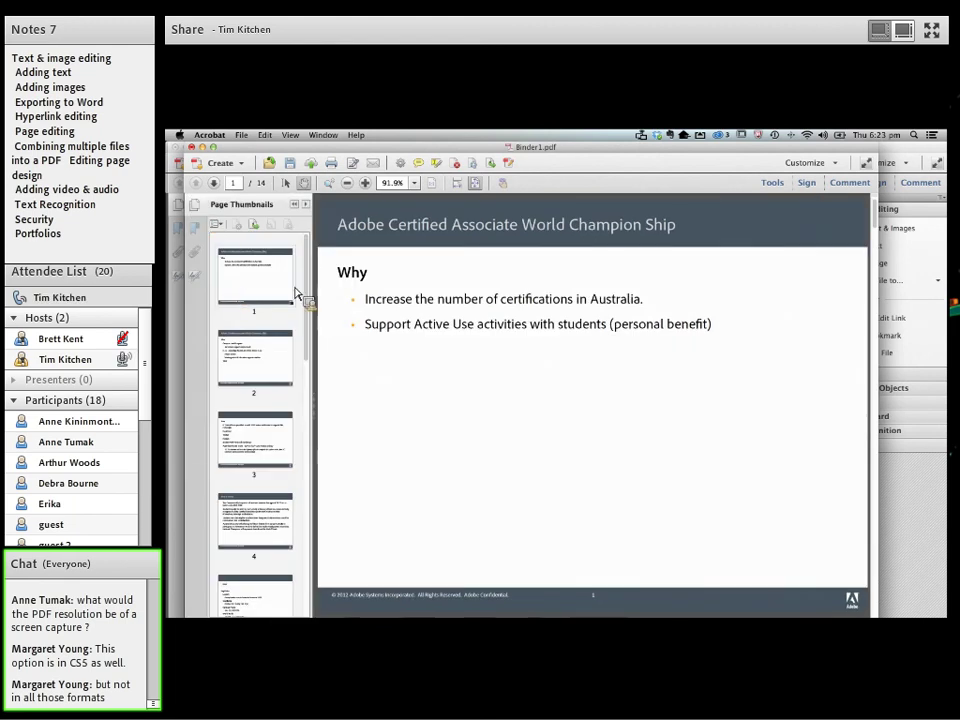
pyautogui.moveTo(296, 292); pyautogui.dragTo(294, 417)
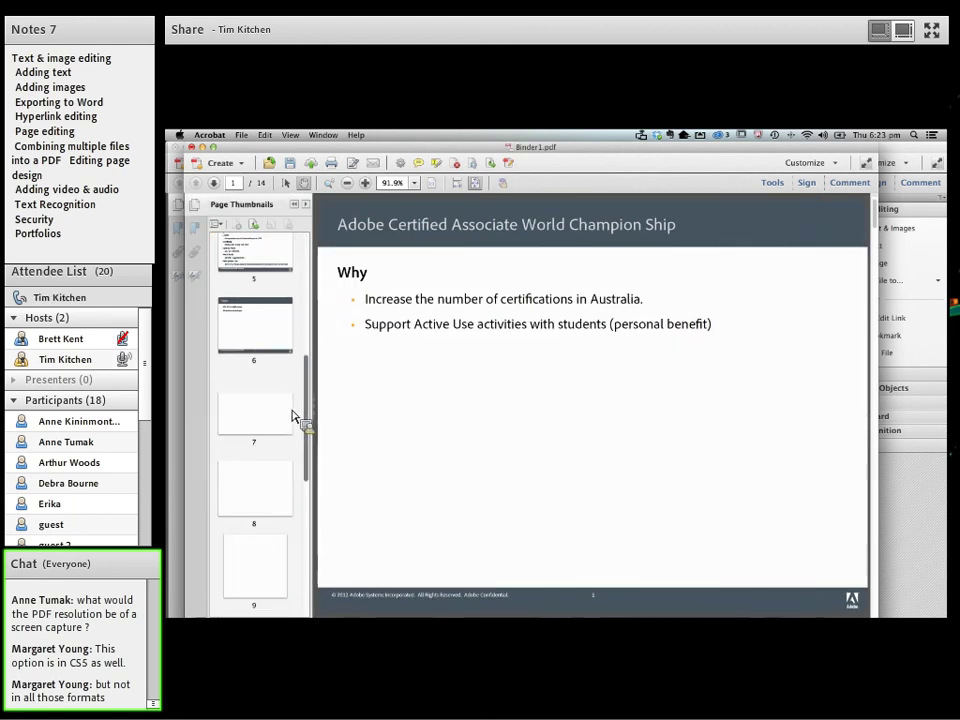
pyautogui.scroll(-1, 294, 420)
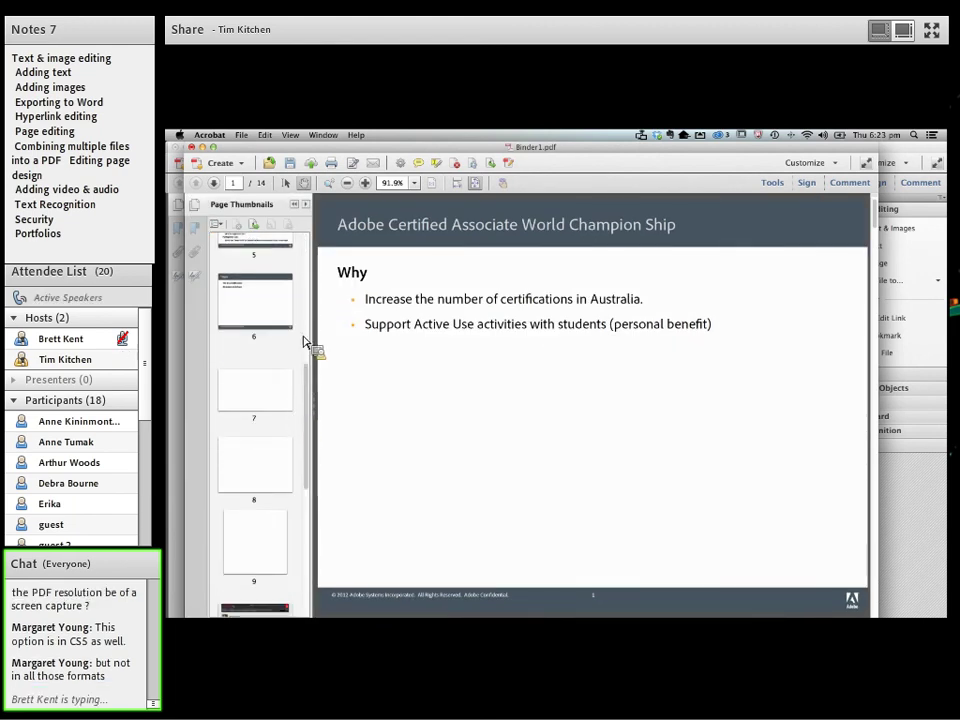
# Page forward through the combined PDF to page 9, return to page 7 and play its embedded video.
pyautogui.click(214, 184)
pyautogui.click(214, 184)
pyautogui.click(214, 184)
pyautogui.click(214, 184)
pyautogui.click(214, 184)
pyautogui.click(214, 184)
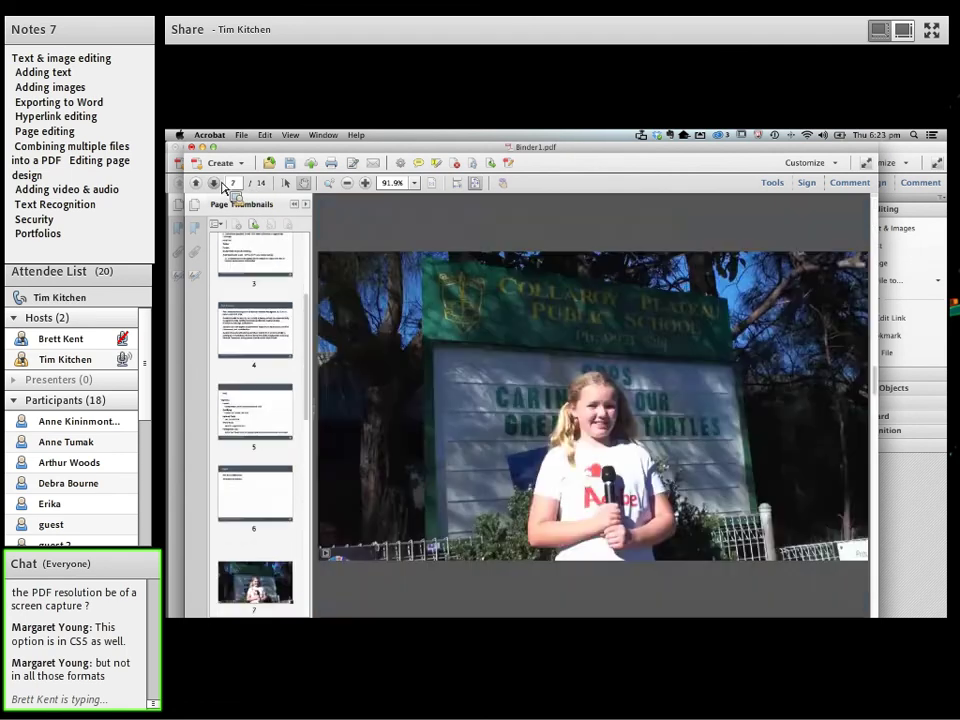
pyautogui.click(214, 184)
pyautogui.click(197, 184)
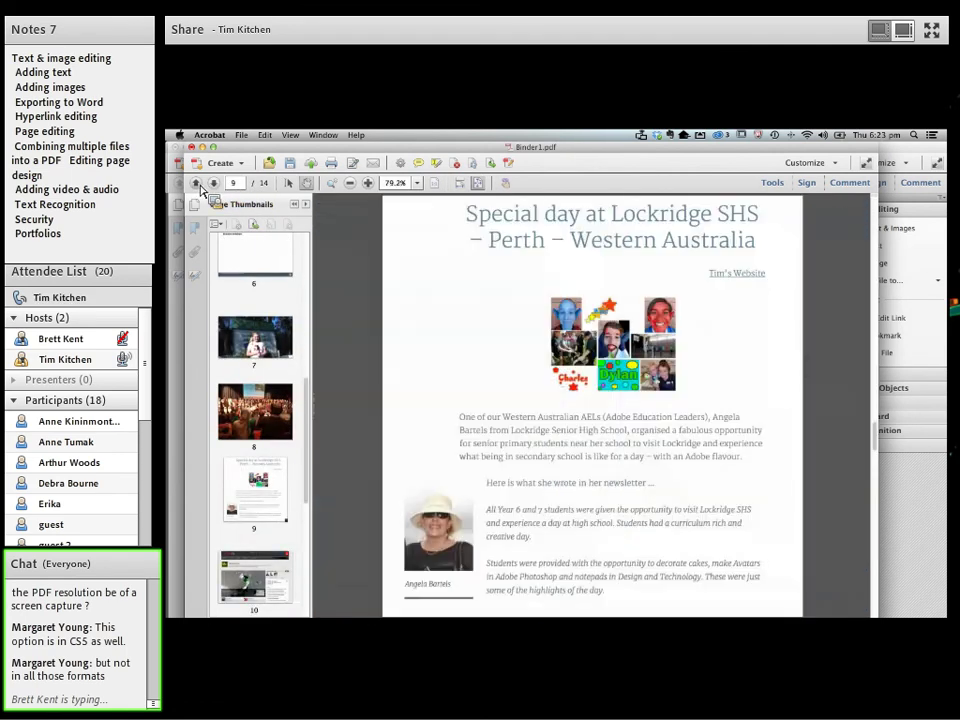
pyautogui.click(197, 184)
pyautogui.click(197, 184)
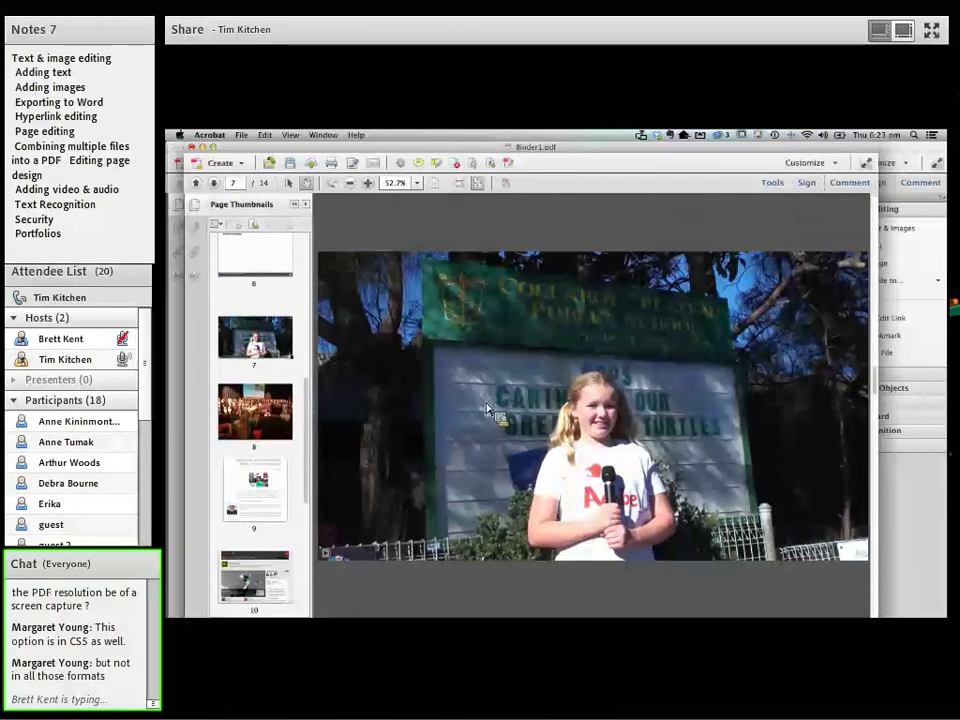
pyautogui.click(487, 407)
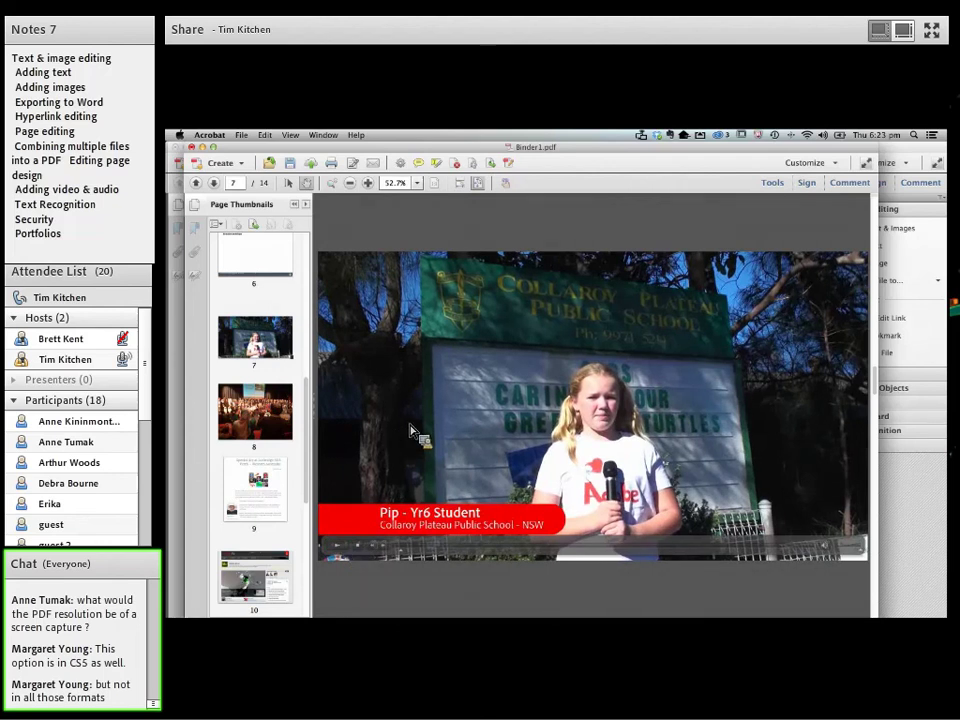
# View pages 8, 9, 10, 12 and 13 of the combined PDF and return to the first page thumbnails.
pyautogui.moveTo(308, 327); pyautogui.dragTo(311, 447)
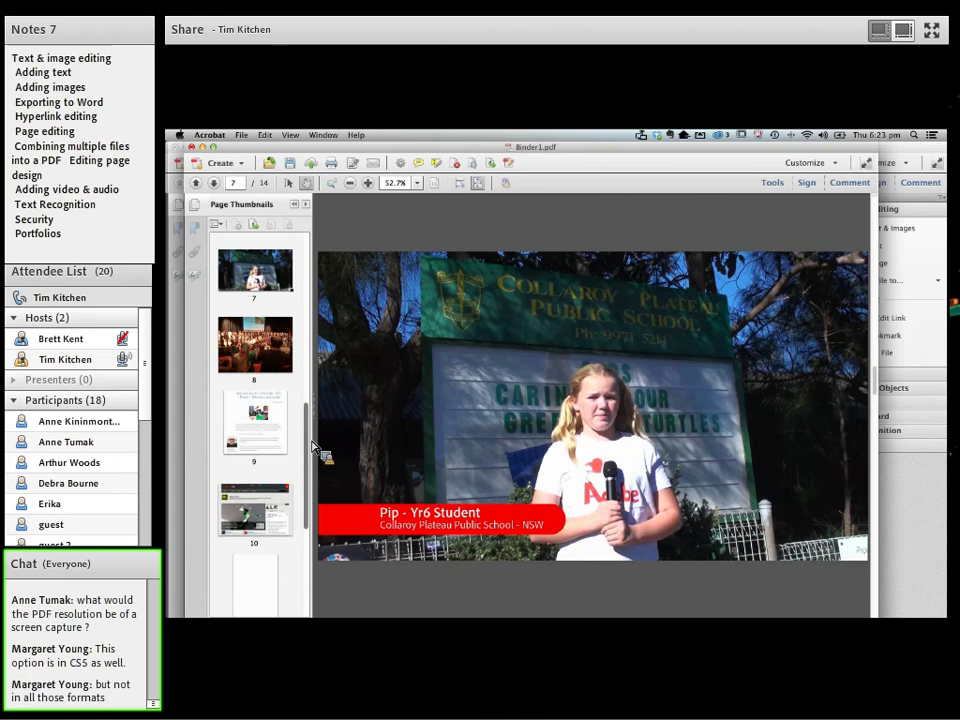
pyautogui.click(264, 360)
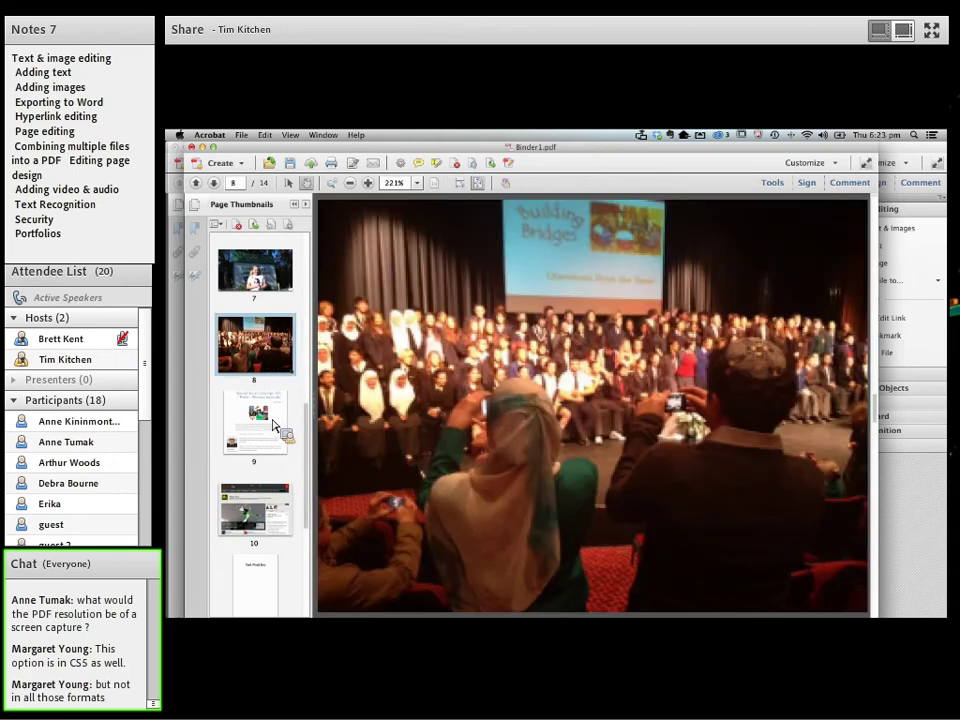
pyautogui.click(276, 425)
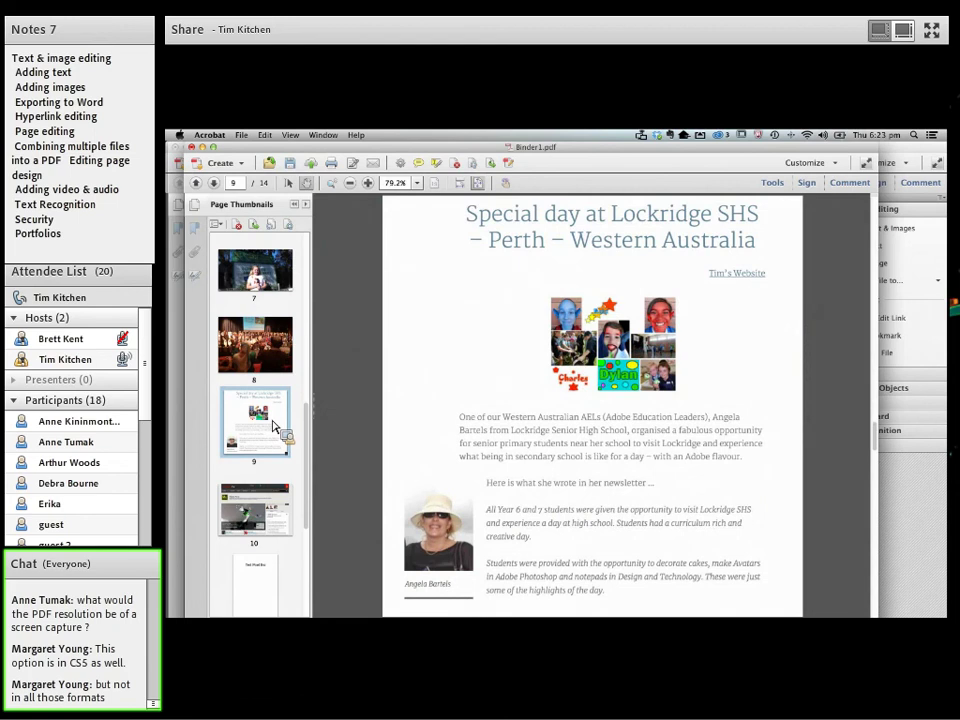
pyautogui.scroll(-5, 276, 425)
pyautogui.click(262, 282)
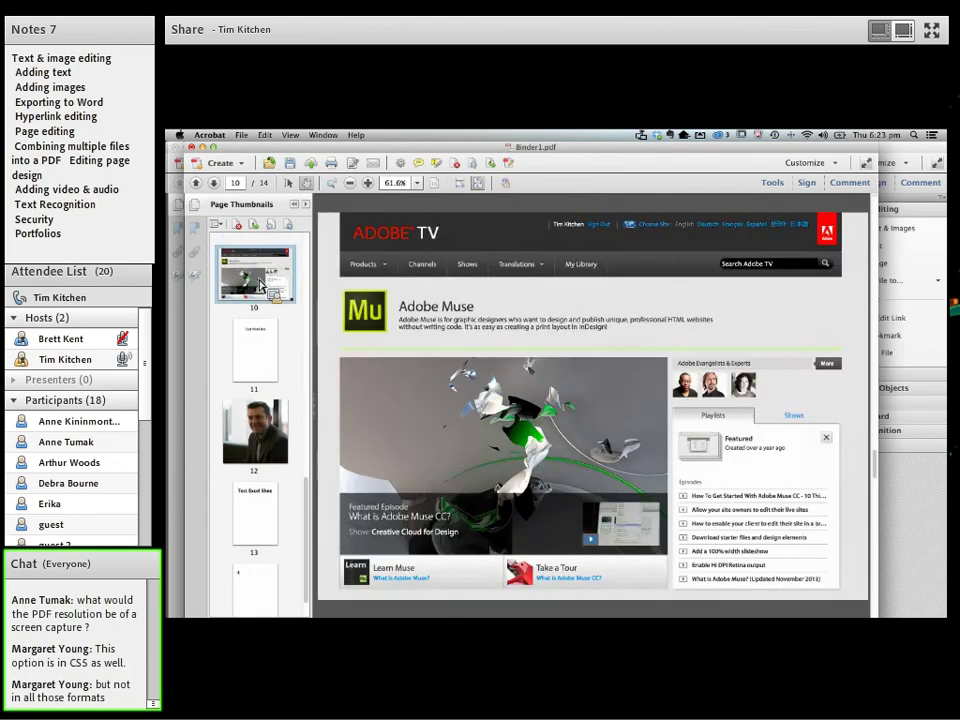
pyautogui.scroll(-1, 265, 340)
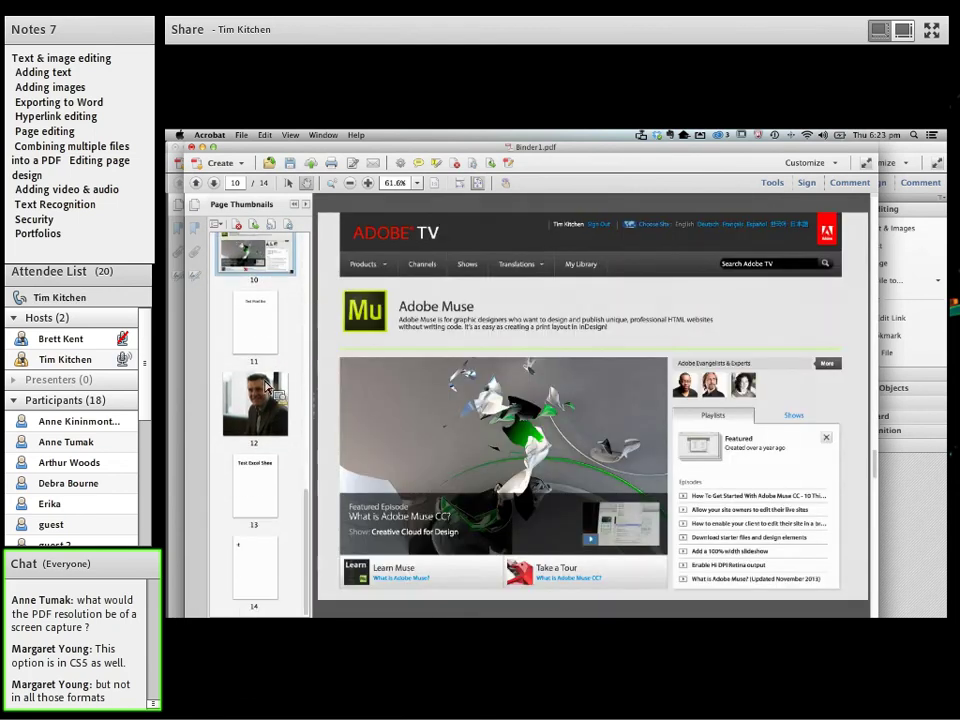
pyautogui.click(268, 392)
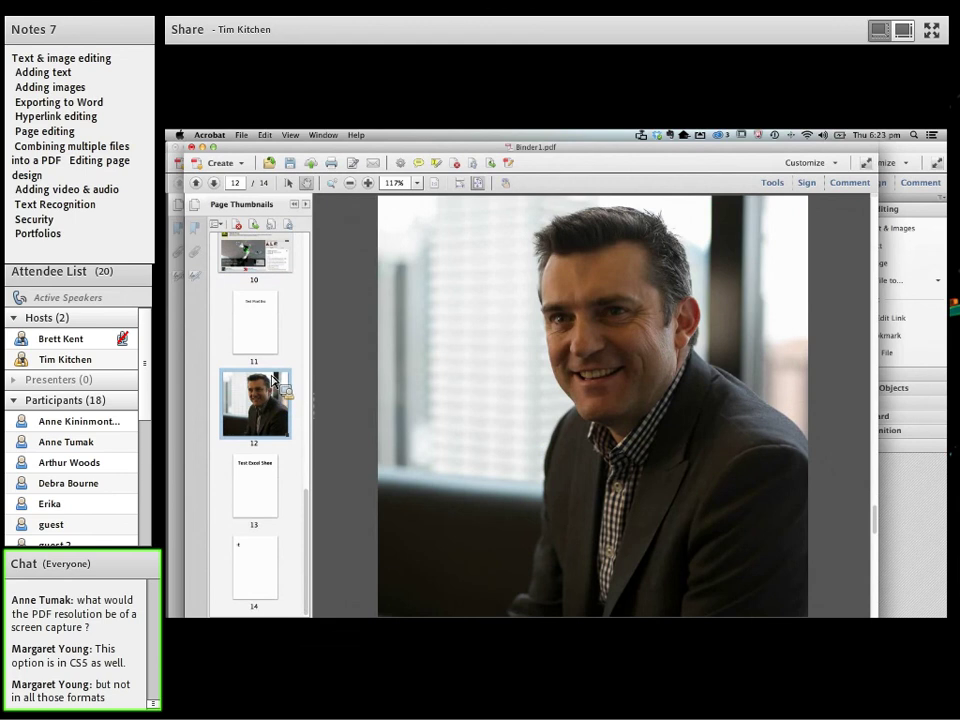
pyautogui.click(263, 483)
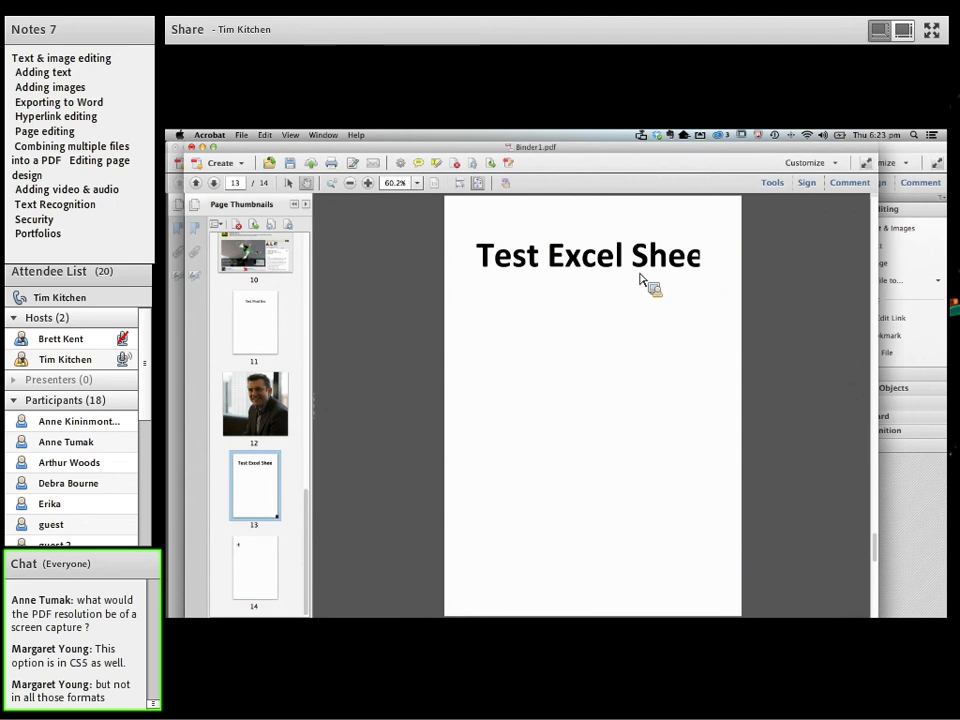
pyautogui.scroll(10, 280, 366)
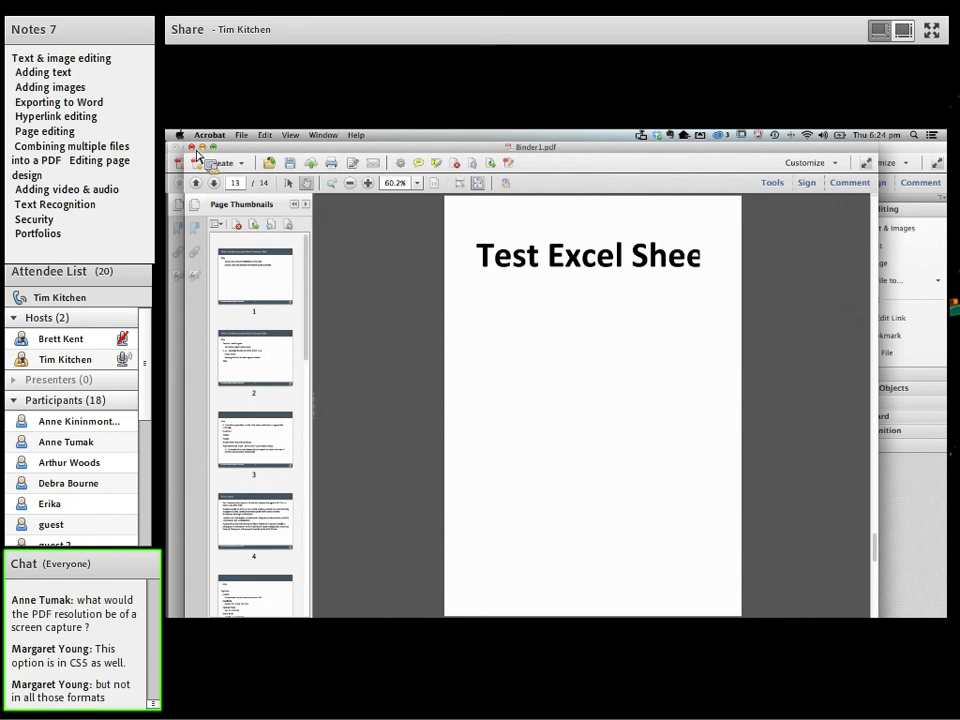
# Close the combined Binder1.pdf and return to the 2014 Professional Learning for Australasian Educators document.
pyautogui.click(192, 148)
pyautogui.click(533, 310)
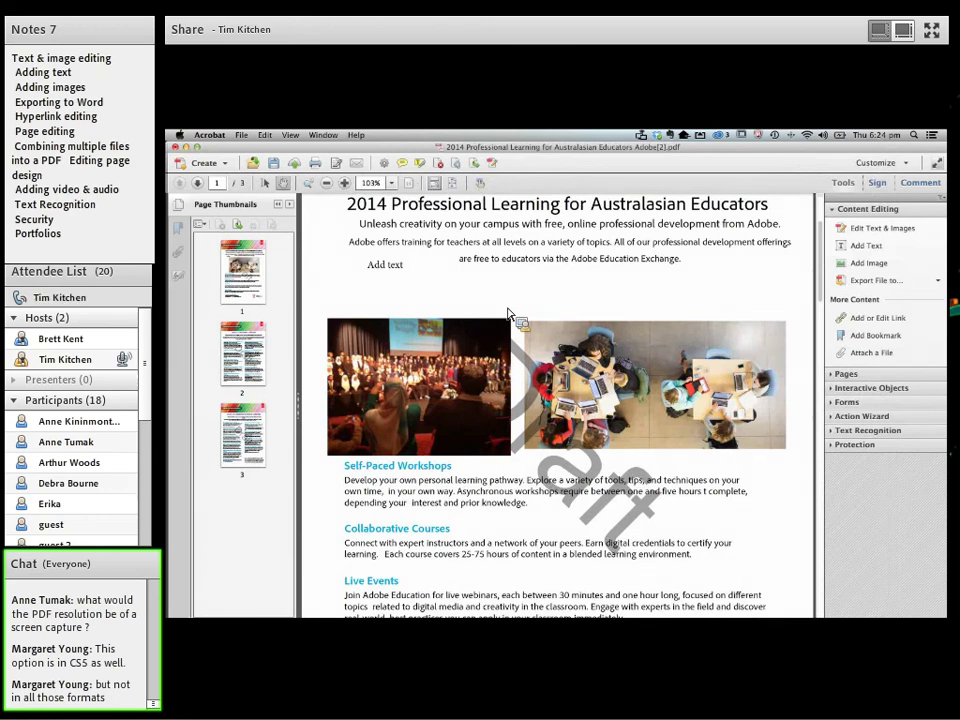
pyautogui.press('super+Tab')
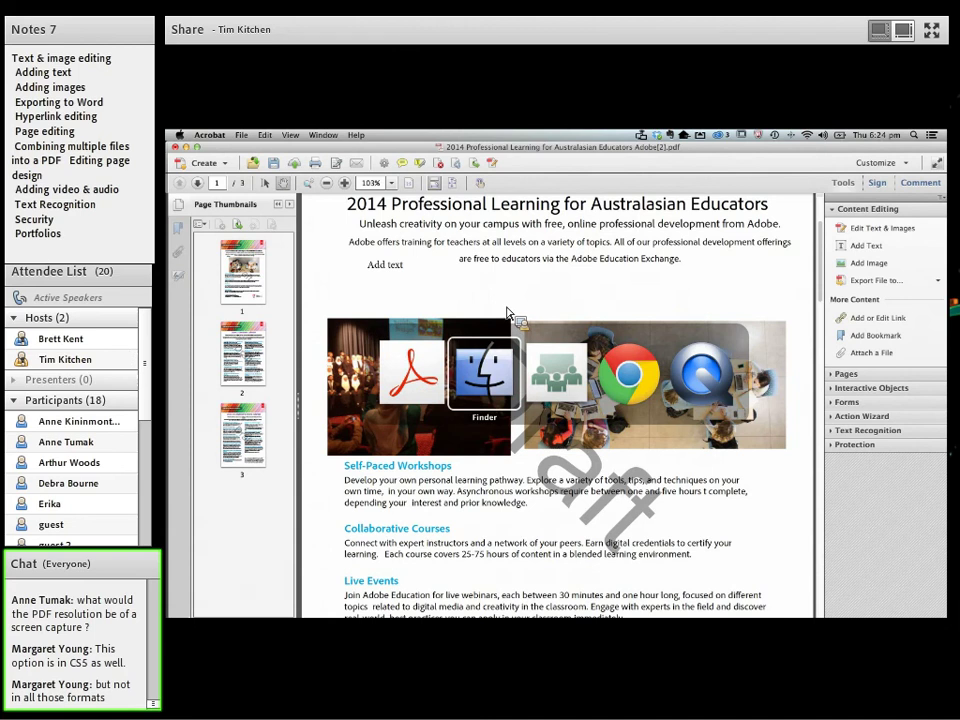
pyautogui.press('Escape')
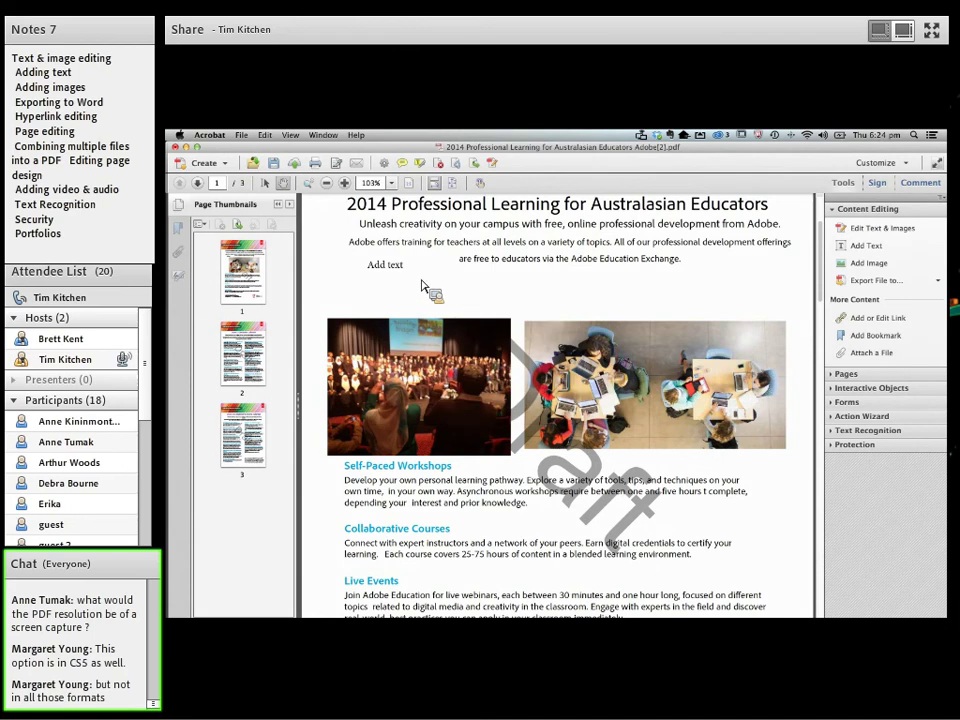
# Create a PDF from a screen capture and look for it on the Desktop in a new Finder window.
pyautogui.click(206, 163)
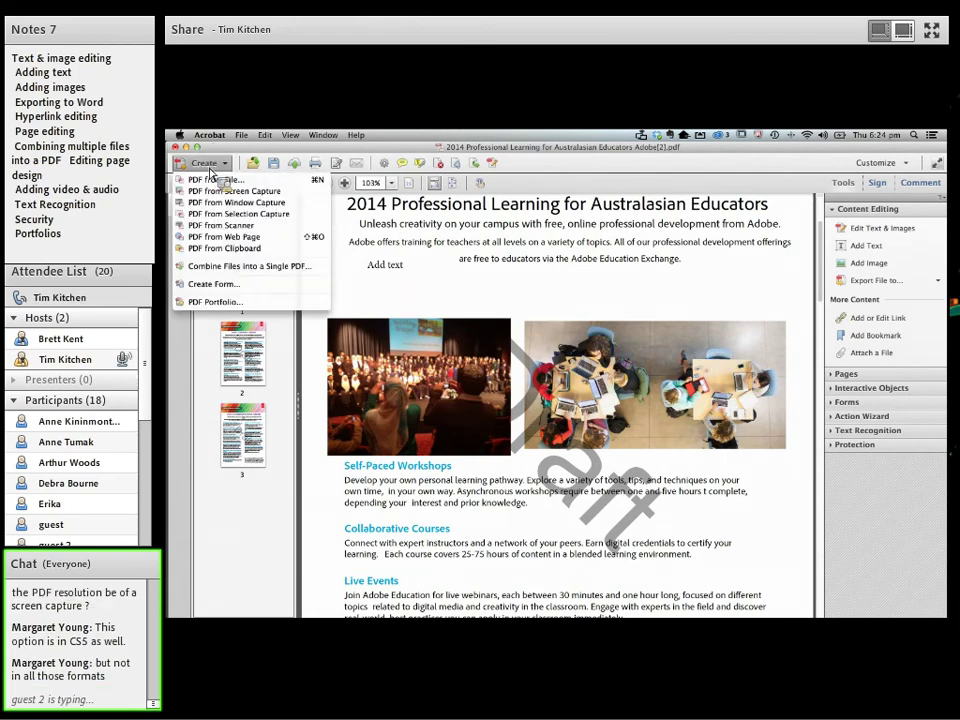
pyautogui.click(213, 192)
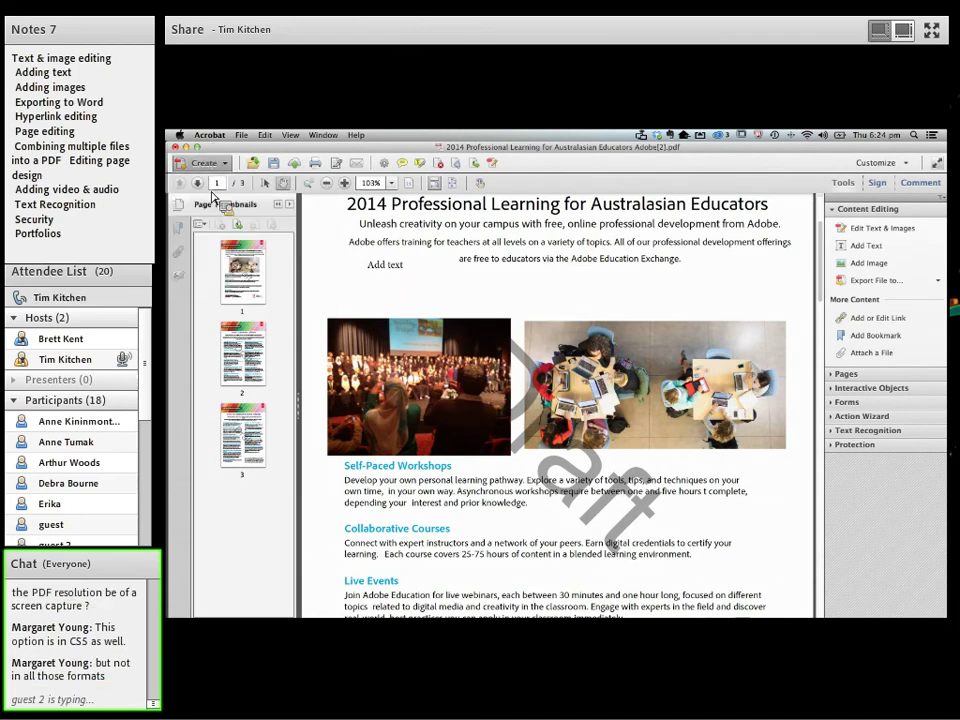
pyautogui.press('super+Tab')
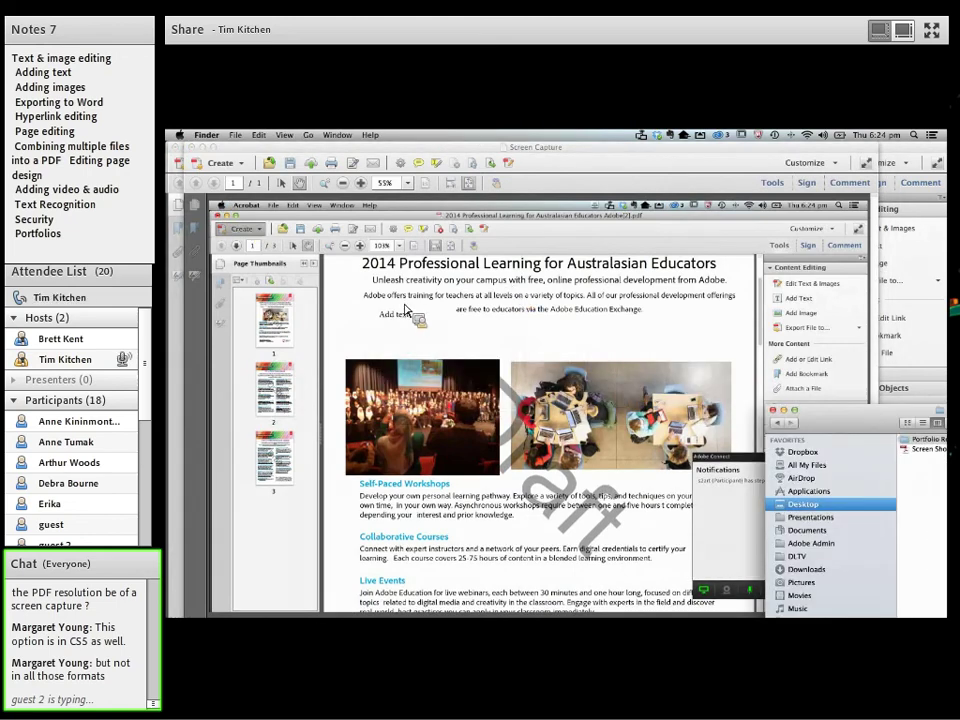
pyautogui.press('super+n')
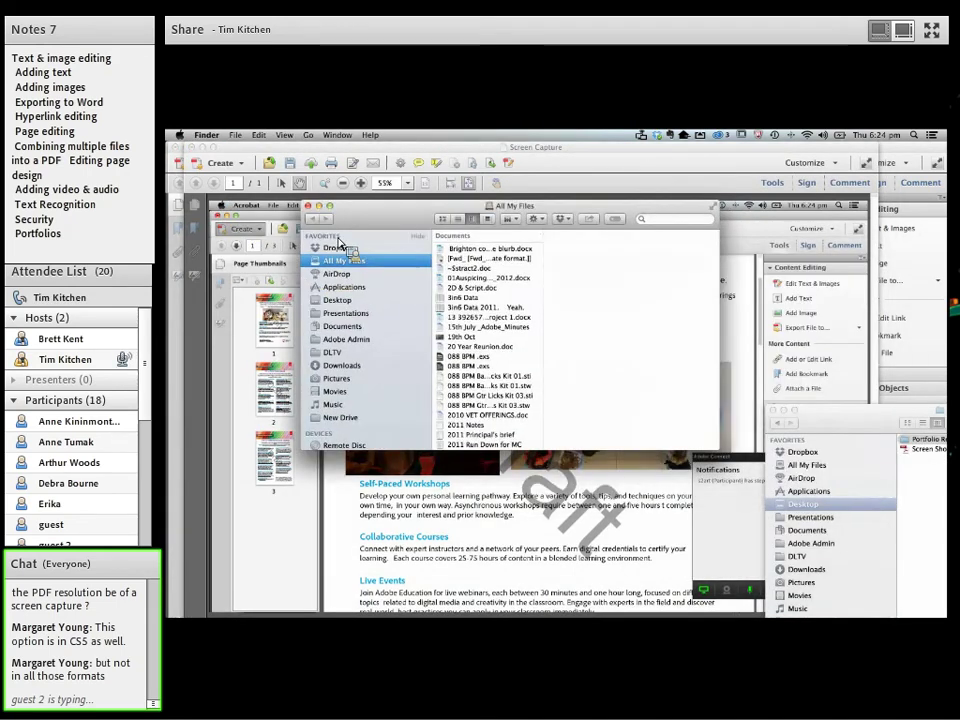
pyautogui.click(340, 300)
pyautogui.click(462, 246)
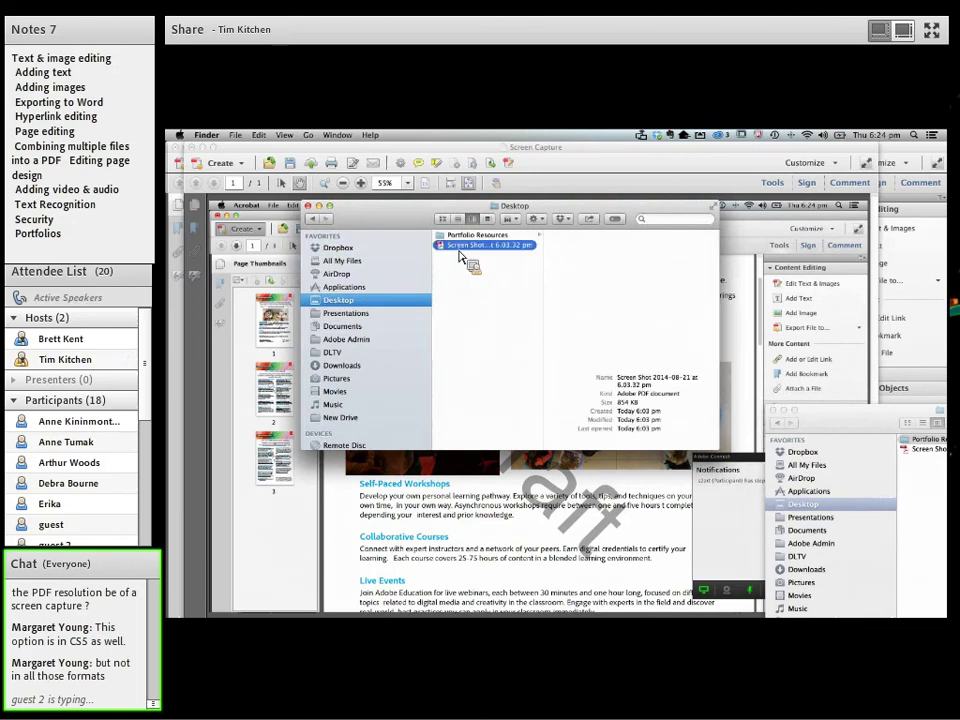
pyautogui.moveTo(461, 255); pyautogui.dragTo(275, 160)
# Save the captured screen PDF from Acrobat as Screen Capture.pdf in the Portfolio Resources folder.
pyautogui.click(243, 135)
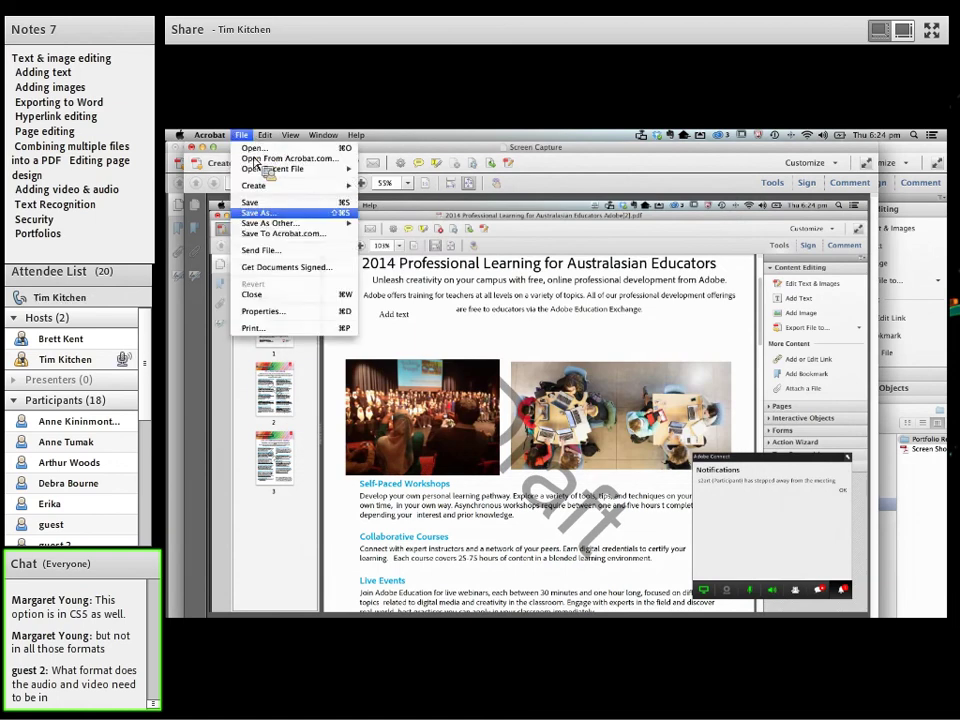
pyautogui.click(272, 214)
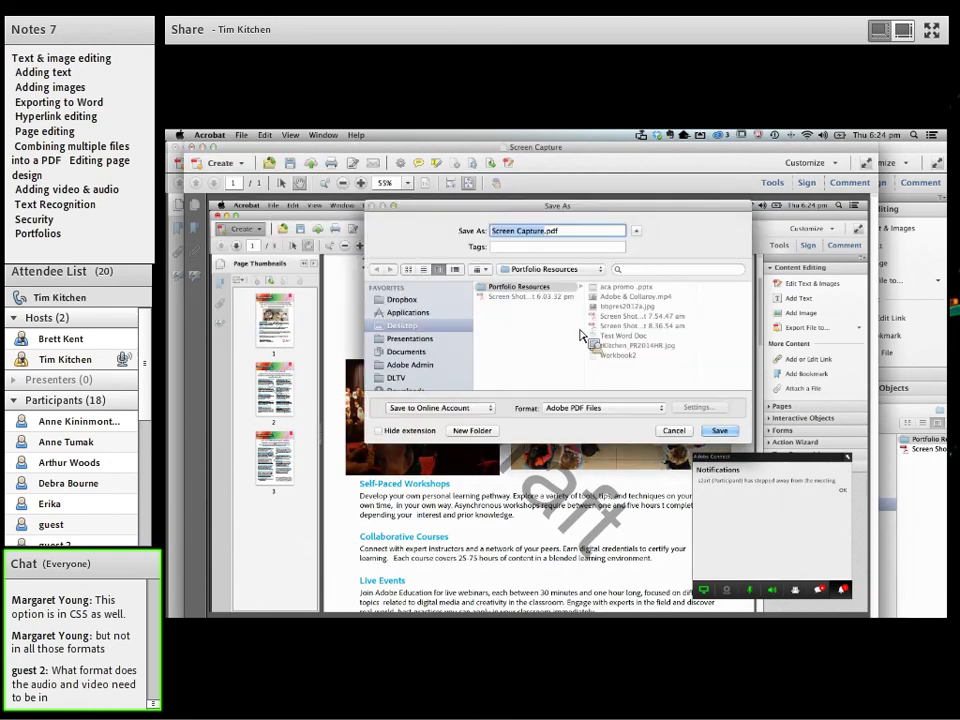
pyautogui.click(719, 431)
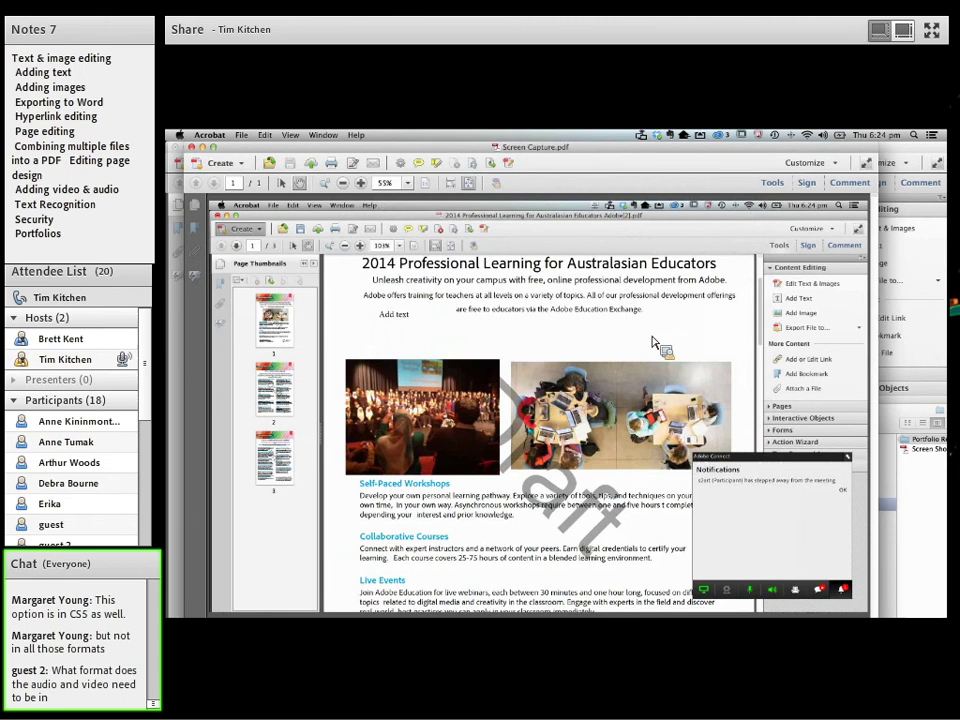
# Switch to Finder to check the Desktop for the saved screen capture and switch back to Acrobat.
pyautogui.press('super+Tab')
pyautogui.press('super+Tab')
pyautogui.press('super+Tab')
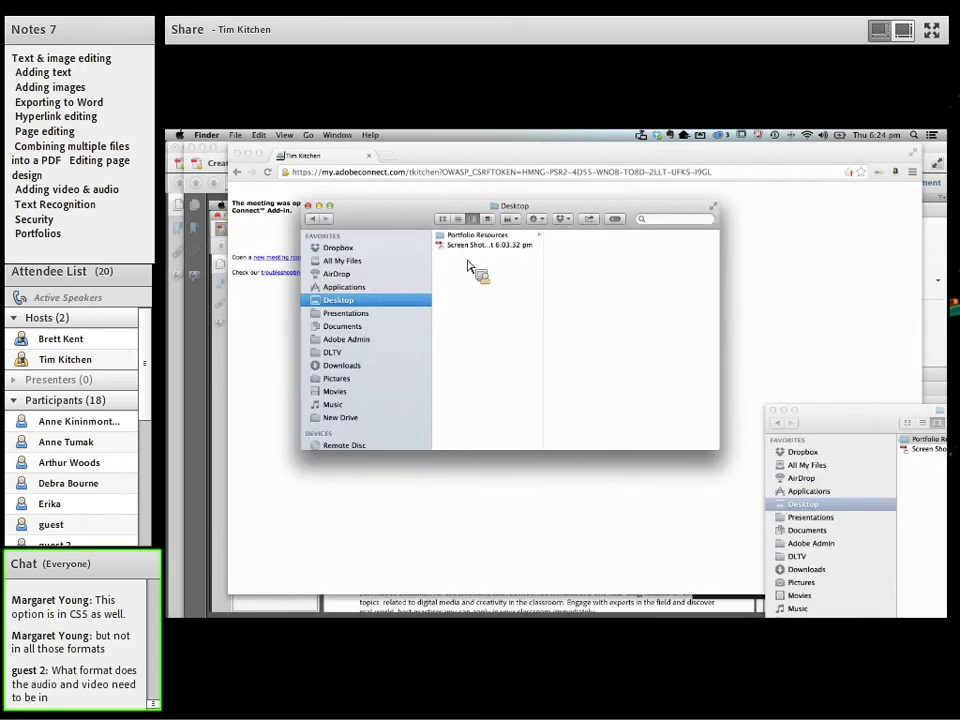
pyautogui.press('super+Tab')
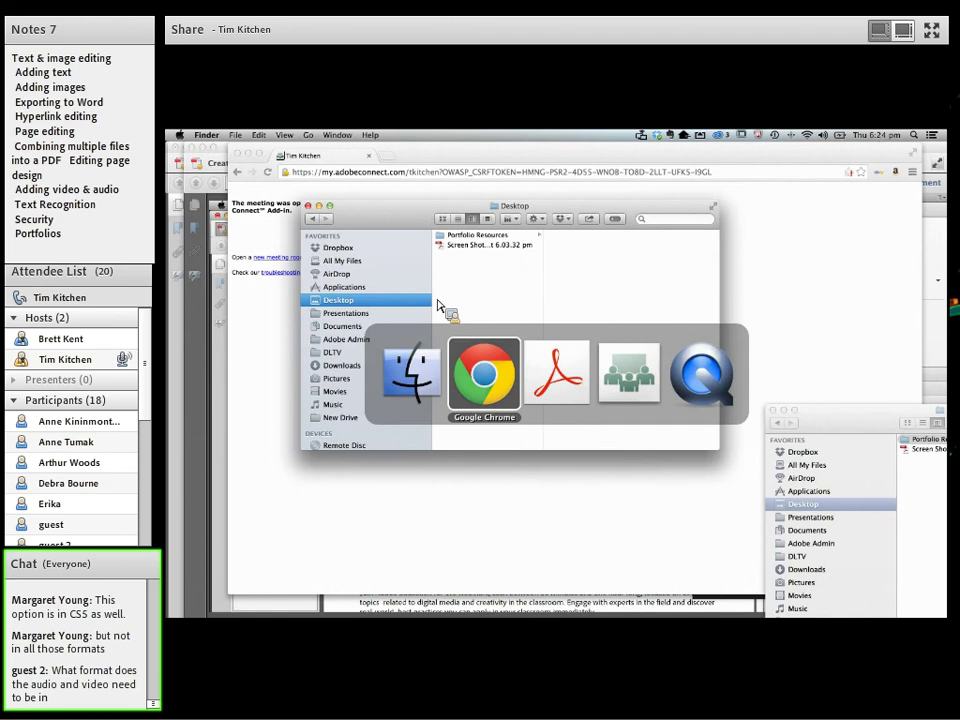
pyautogui.press('super+Tab')
pyautogui.press('super+Tab')
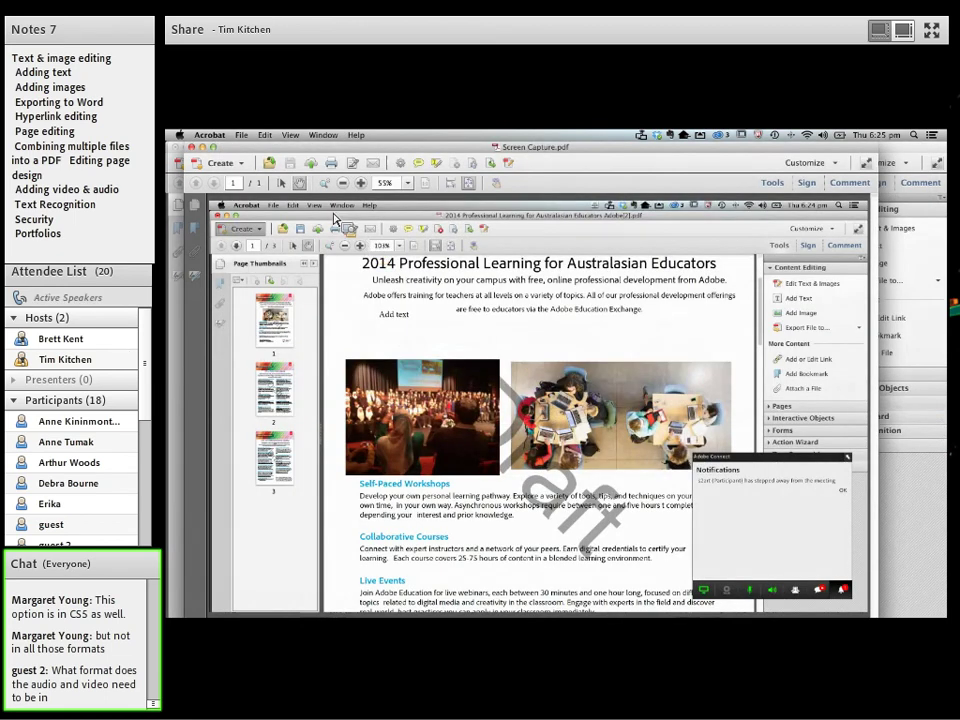
# Save a copy of the screen capture to the Desktop as Screen Capture.pdf and switch to Finder.
pyautogui.click(241, 135)
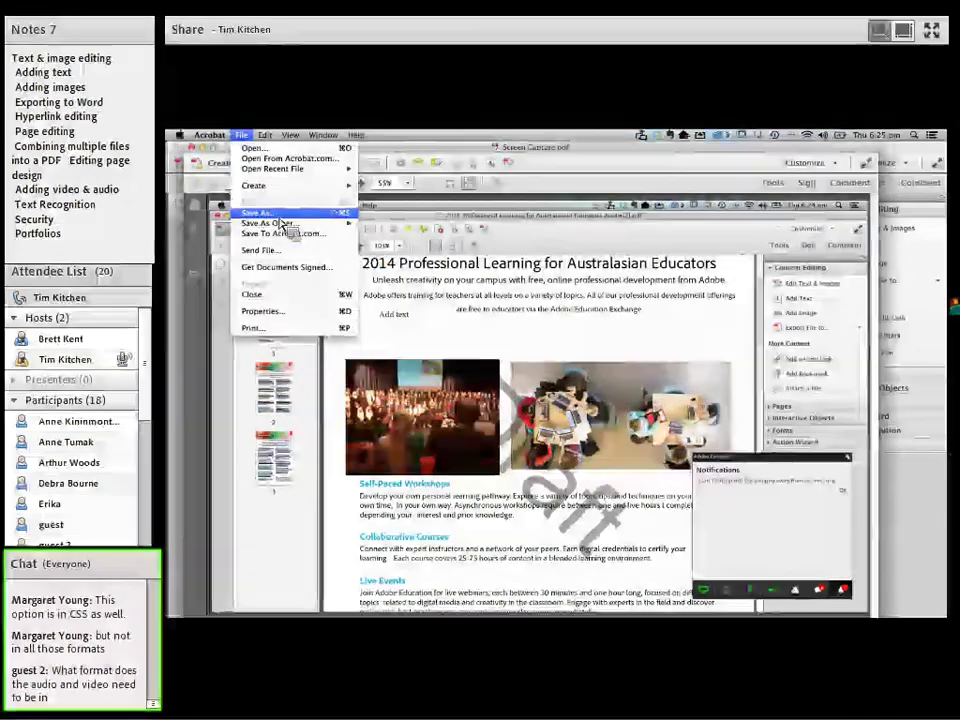
pyautogui.click(281, 216)
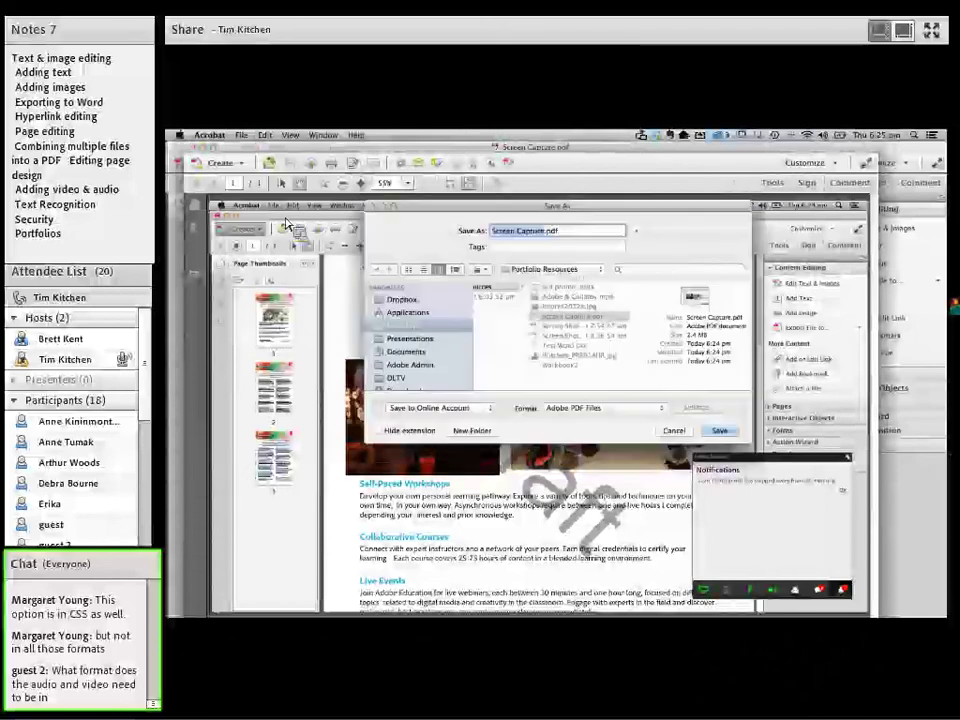
pyautogui.click(418, 326)
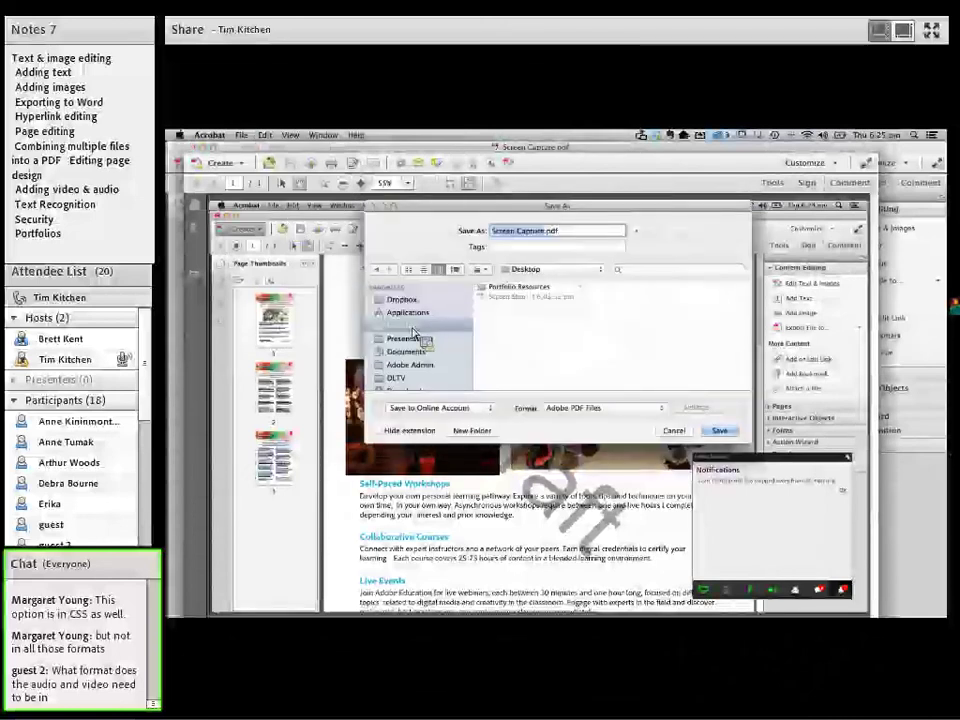
pyautogui.click(720, 430)
pyautogui.press('super+Tab')
pyautogui.press('super+Tab')
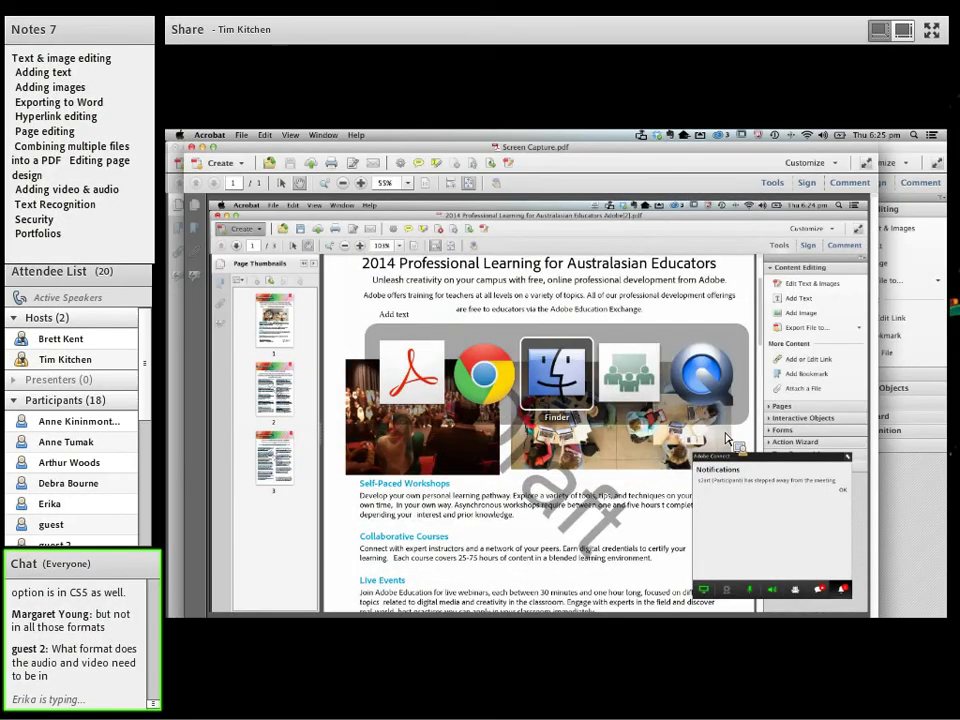
pyautogui.moveTo(478, 245); pyautogui.dragTo(490, 256)
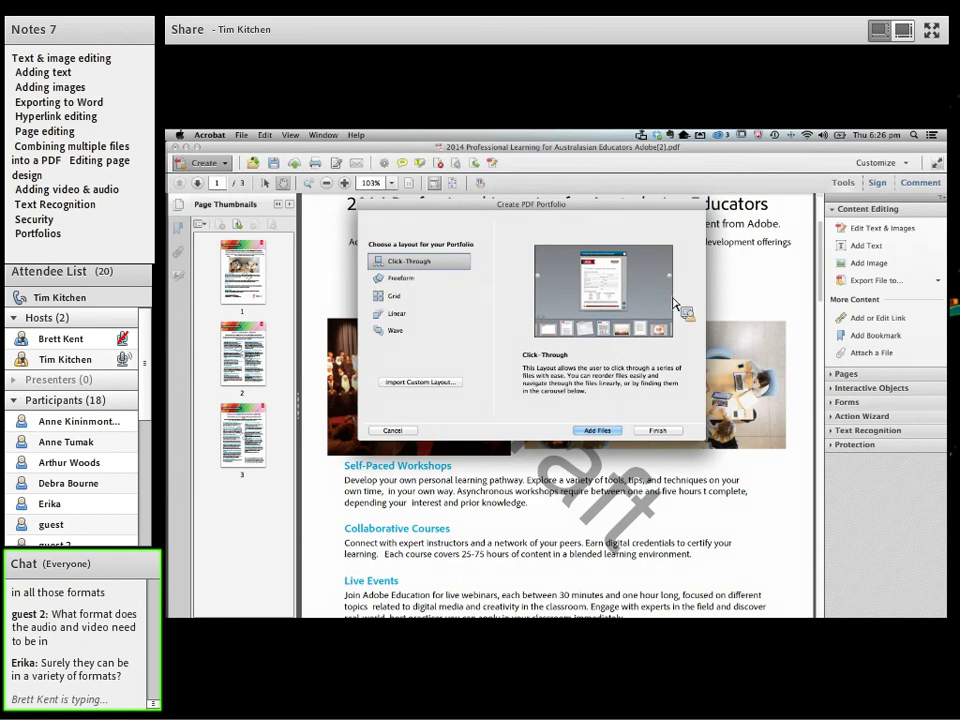
# Preview the Freeform, Grid and Linear layouts for the new PDF portfolio and choose the Wave layout.
pyautogui.click(405, 278)
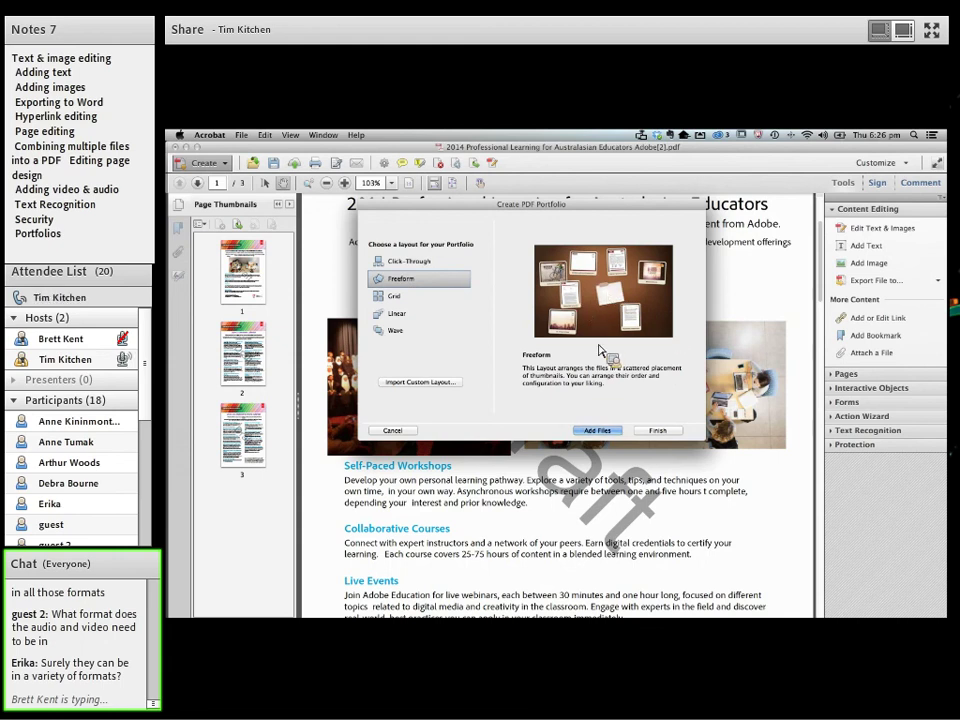
pyautogui.click(420, 297)
pyautogui.click(416, 314)
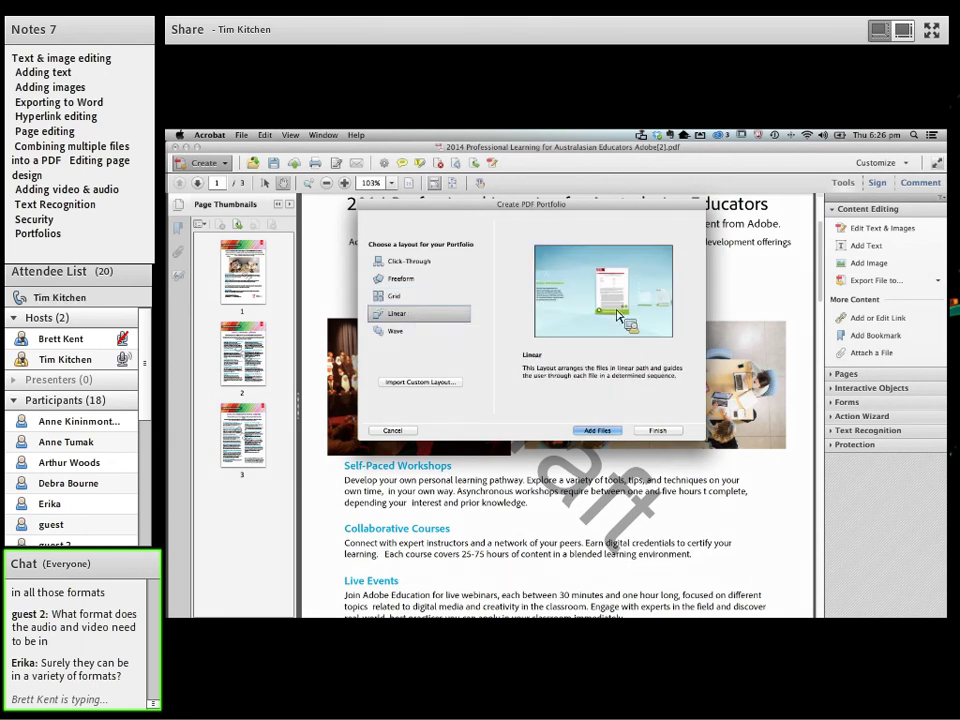
pyautogui.click(407, 336)
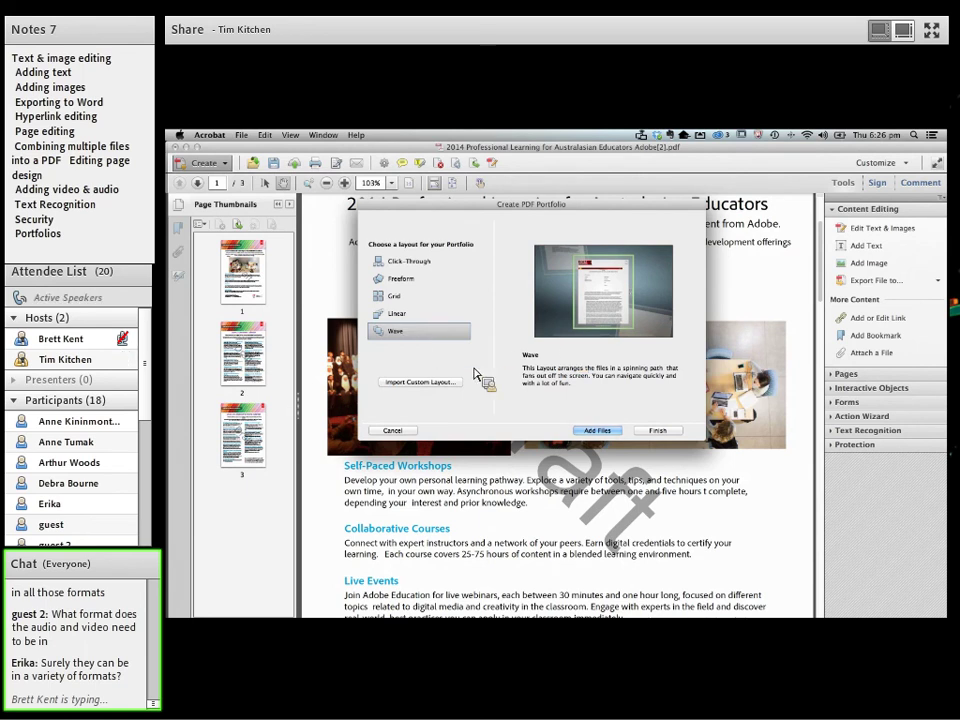
# Add all files from the Portfolio Resources folder on the Desktop to the PDF portfolio and finish creating it.
pyautogui.click(597, 430)
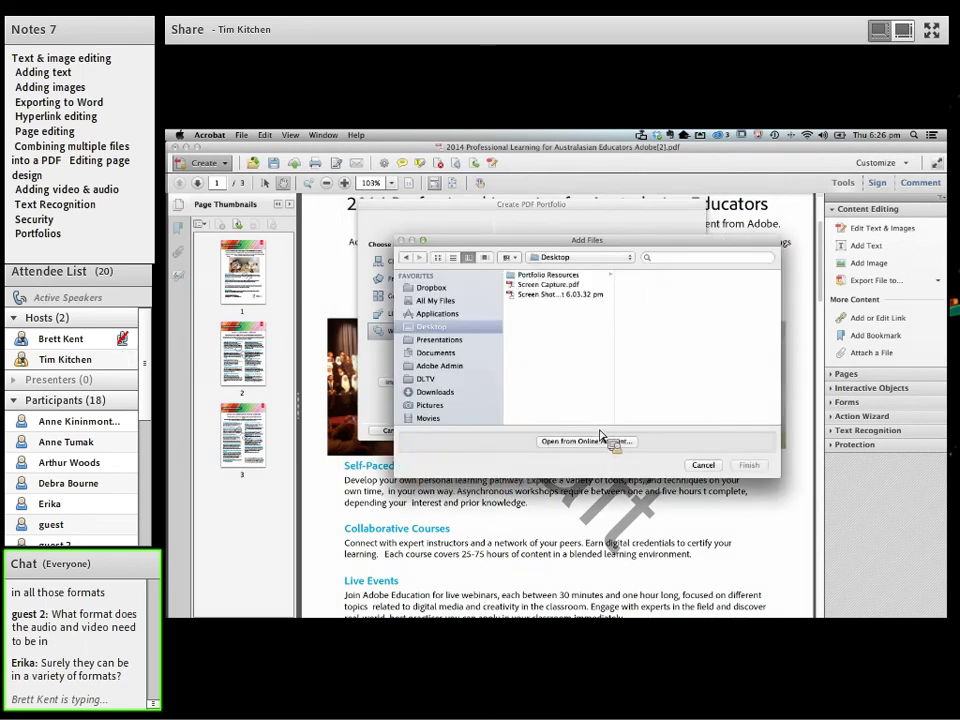
pyautogui.click(575, 275)
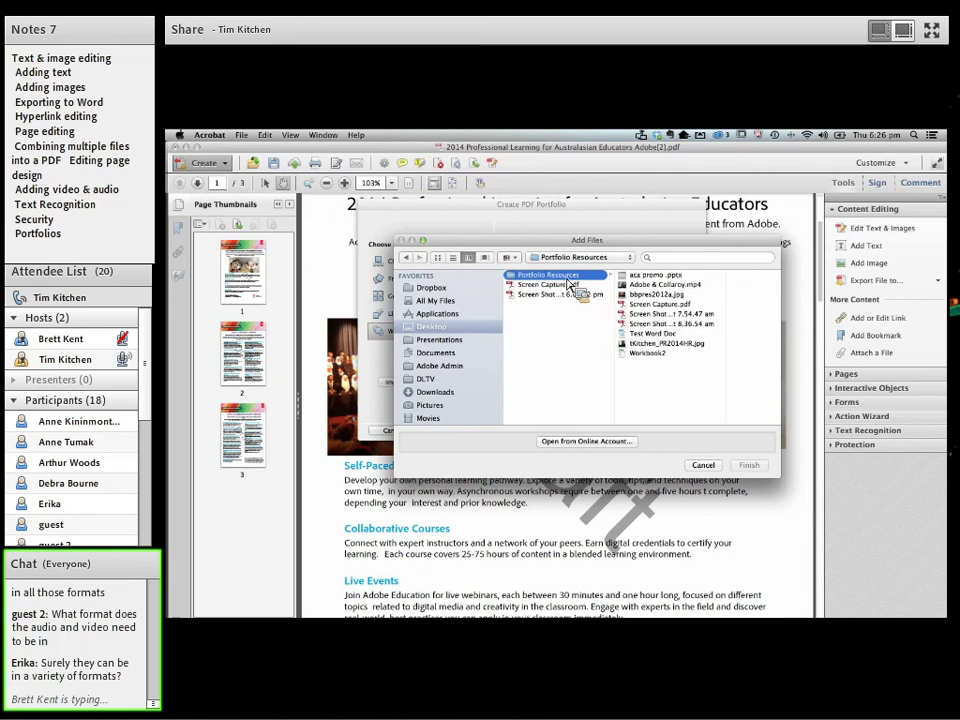
pyautogui.moveTo(654, 277); pyautogui.dragTo(617, 364)
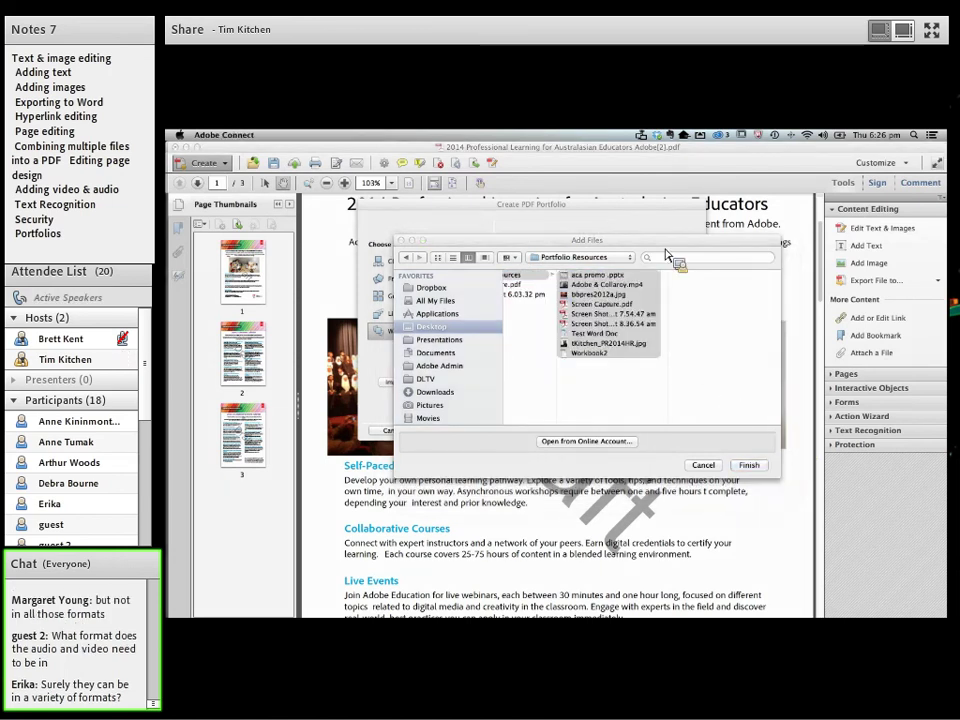
pyautogui.moveTo(618, 246); pyautogui.dragTo(515, 234)
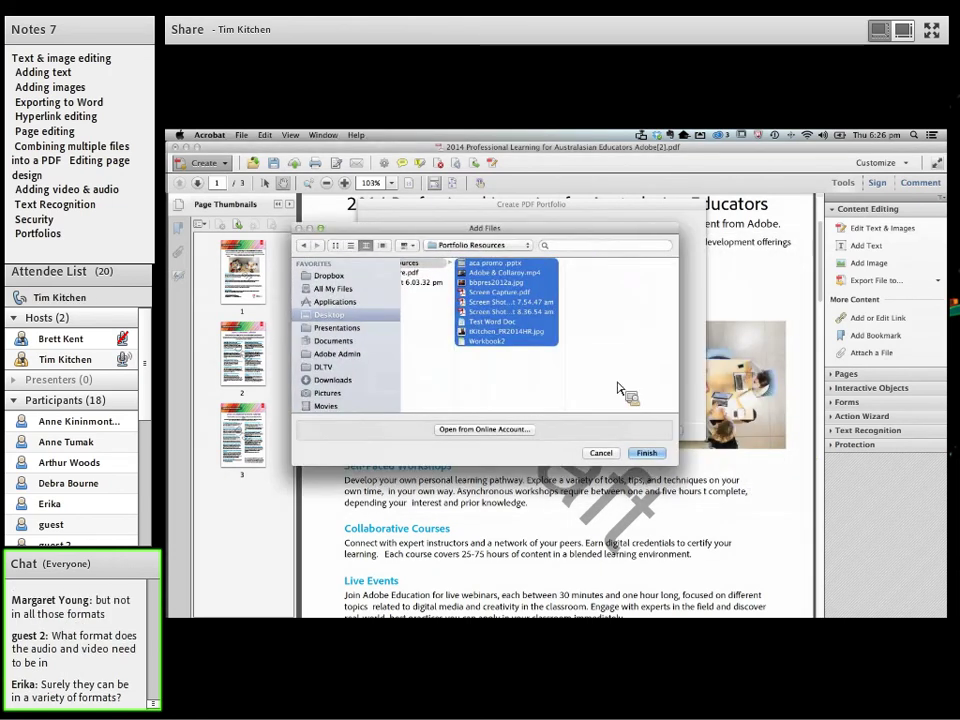
pyautogui.click(646, 452)
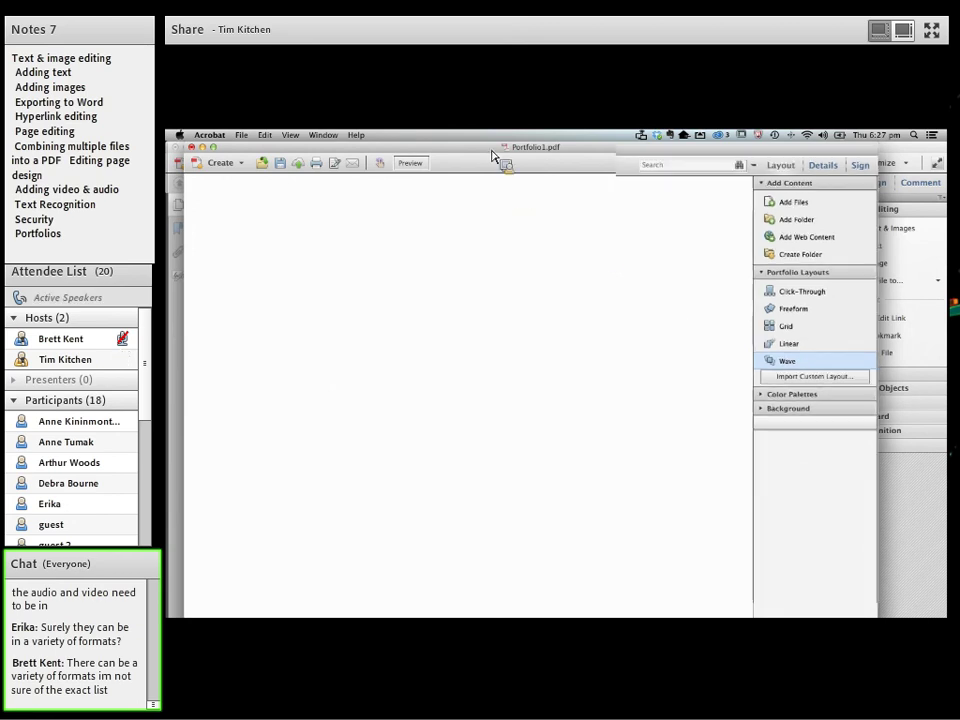
# Preview the finished Wave portfolio Portfolio1.pdf and reposition its window to check how the files display.
pyautogui.moveTo(490, 153); pyautogui.dragTo(502, 177)
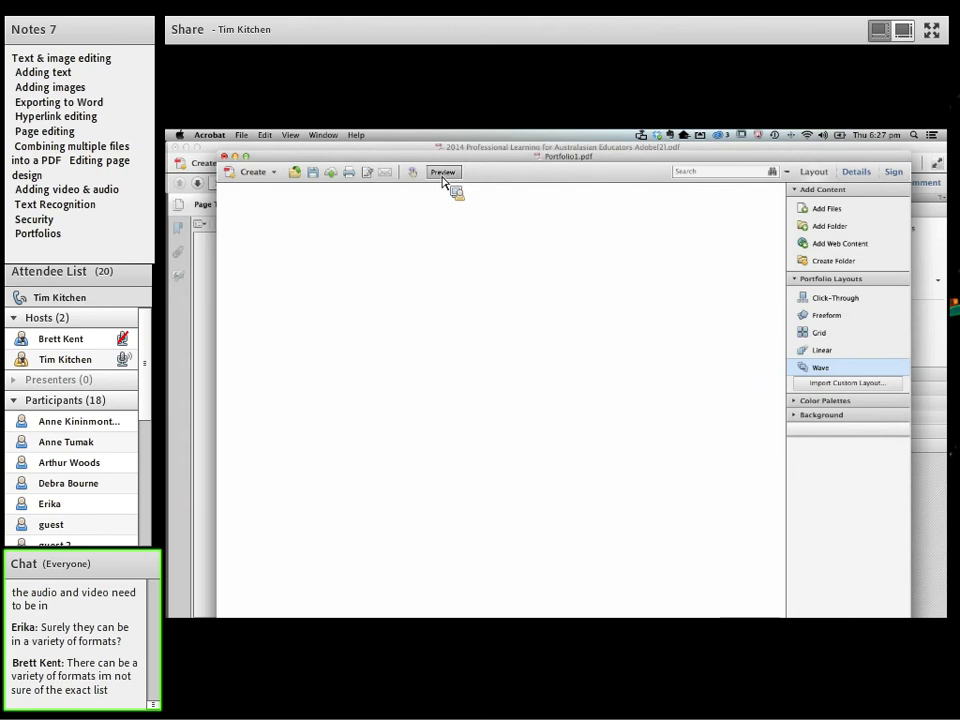
pyautogui.click(446, 181)
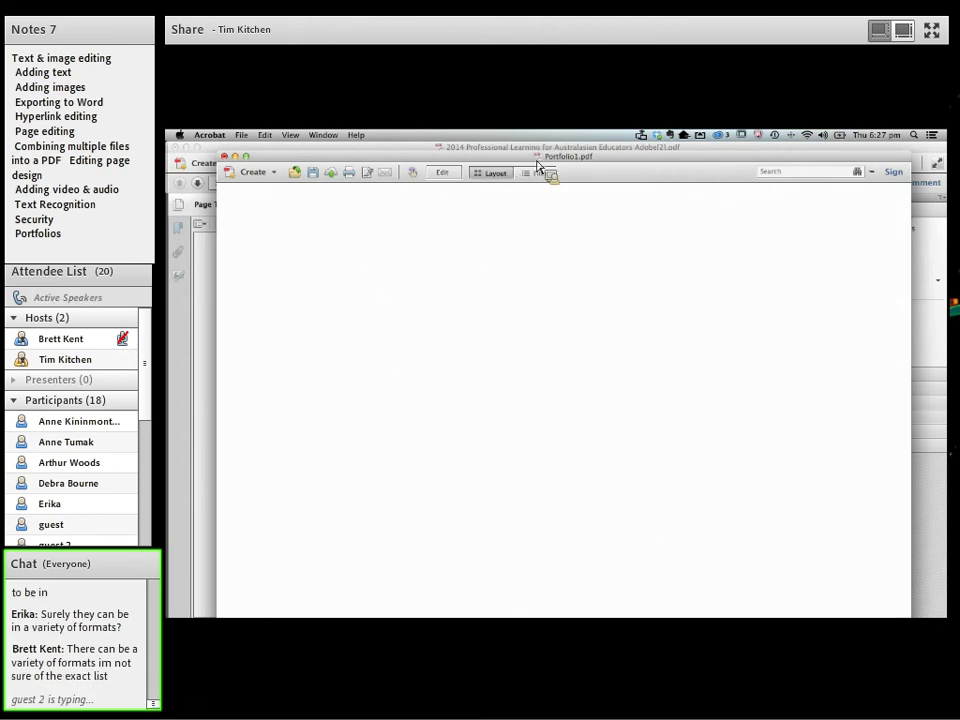
pyautogui.moveTo(537, 166); pyautogui.dragTo(470, 200)
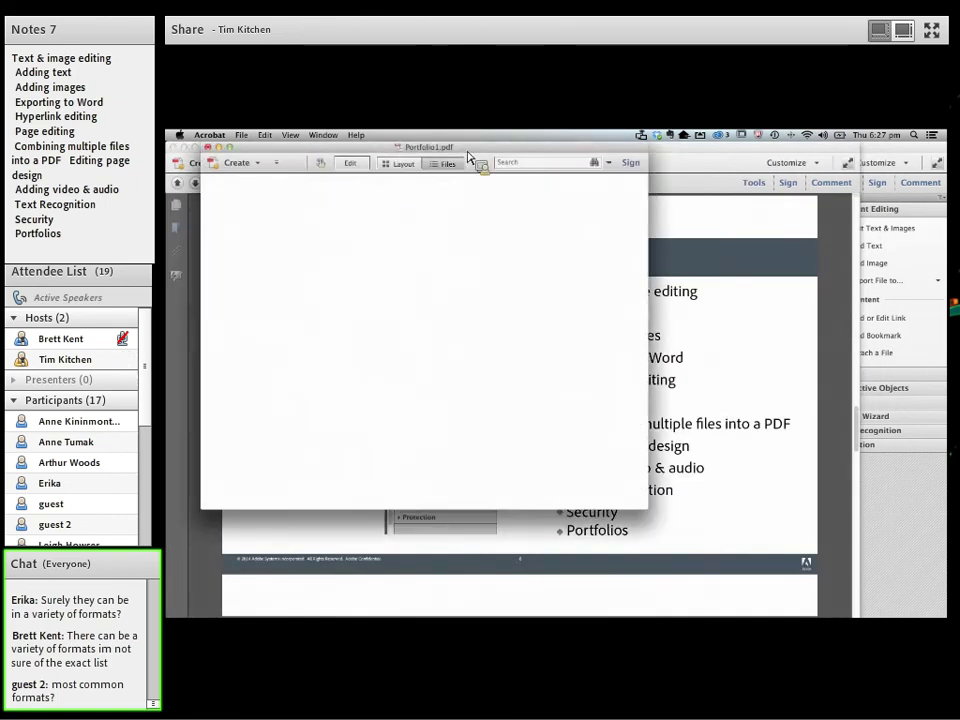
pyautogui.moveTo(468, 155); pyautogui.dragTo(497, 337)
# Create a second PDF portfolio with the Wave layout from all files in the Portfolio Resources folder.
pyautogui.click(440, 386)
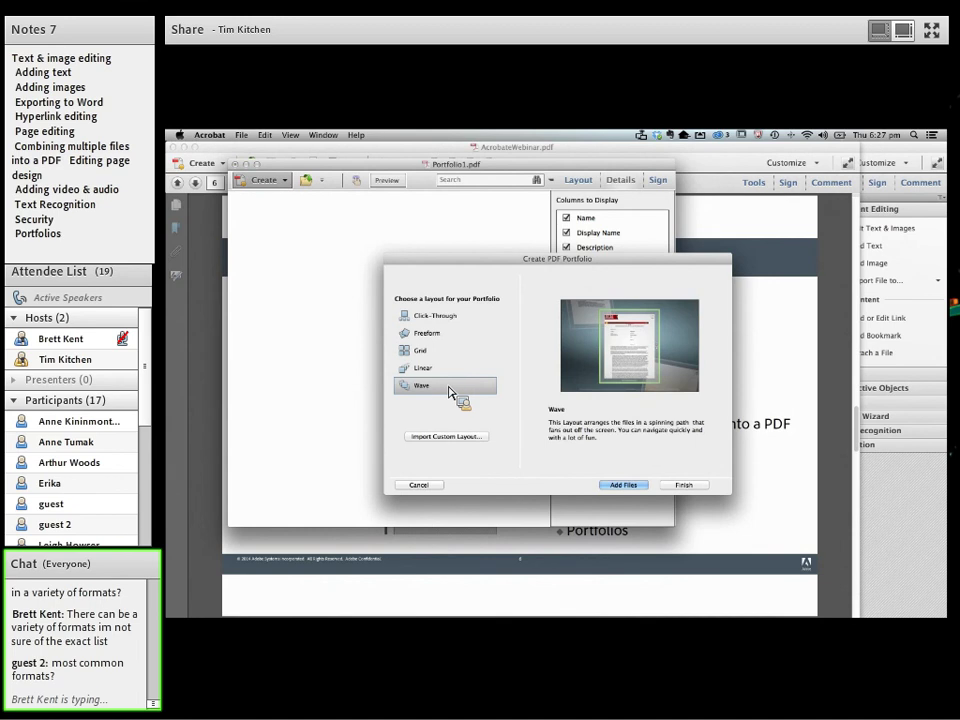
pyautogui.click(630, 486)
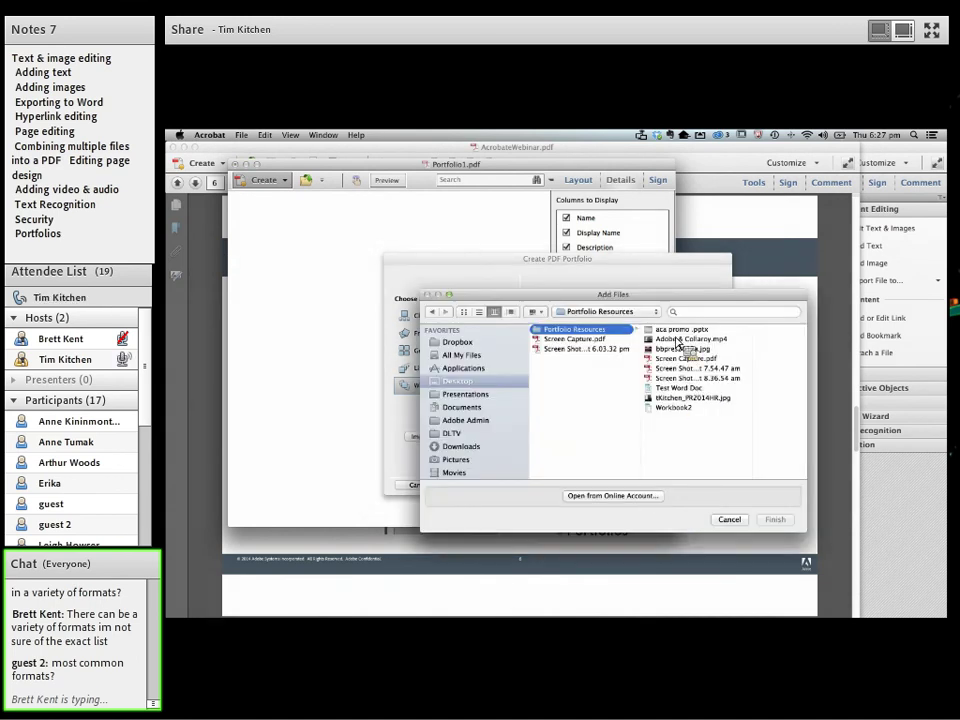
pyautogui.click(676, 334)
pyautogui.keyDown('shift'); pyautogui.click(640, 408); pyautogui.keyUp('shift')
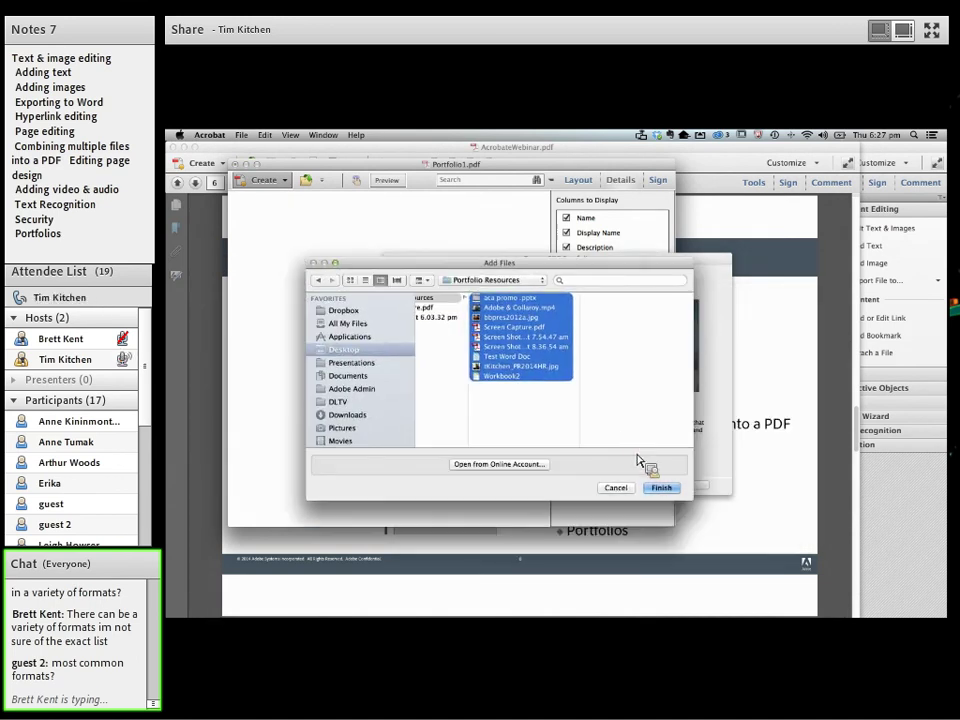
pyautogui.click(662, 488)
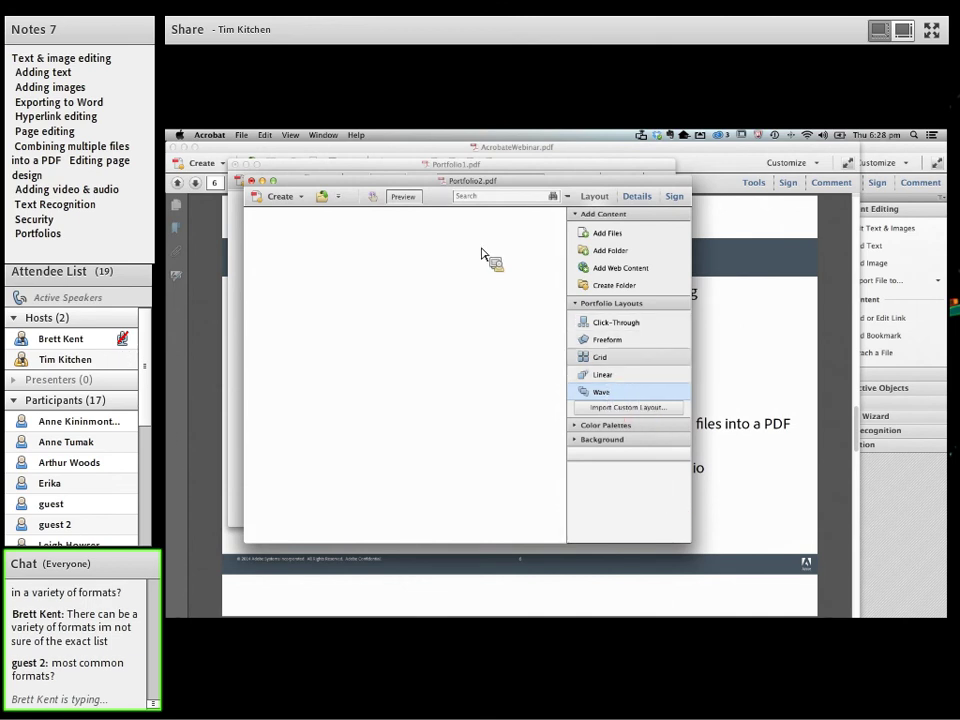
# Preview Portfolio2.pdf, return to editing to slightly enlarge and reposition its window, and preview the portfolio again.
pyautogui.click(403, 197)
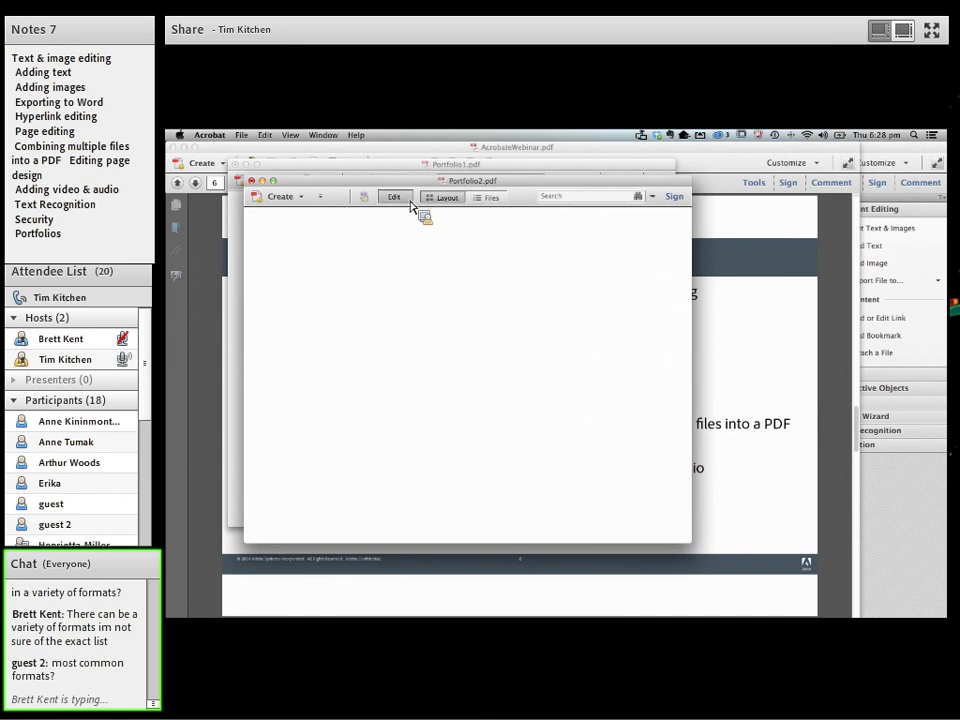
pyautogui.click(409, 199)
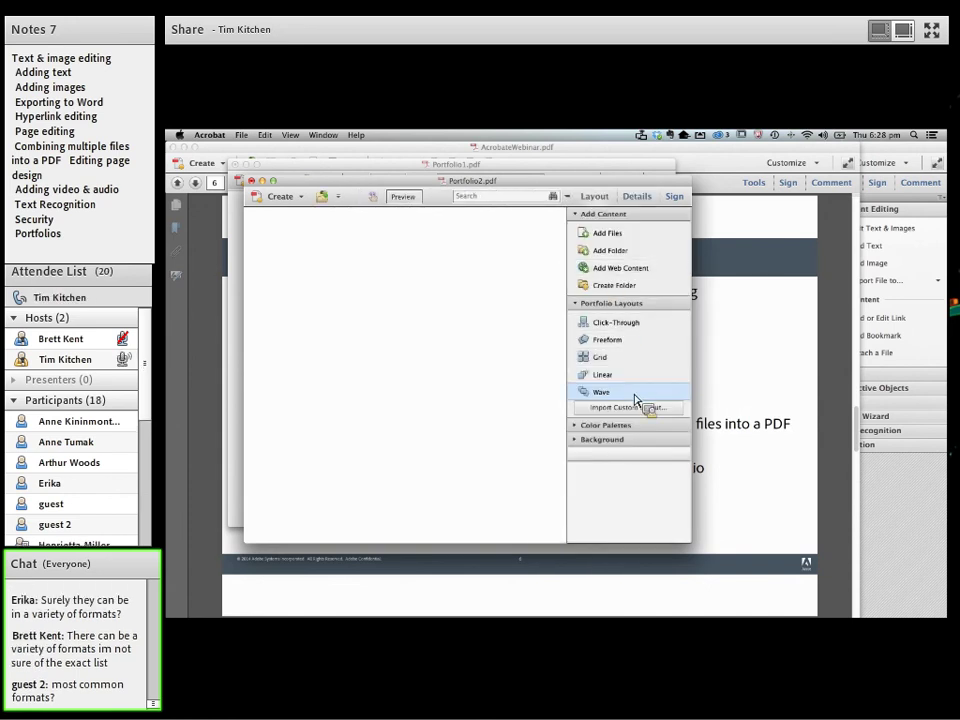
pyautogui.moveTo(695, 550); pyautogui.dragTo(716, 557)
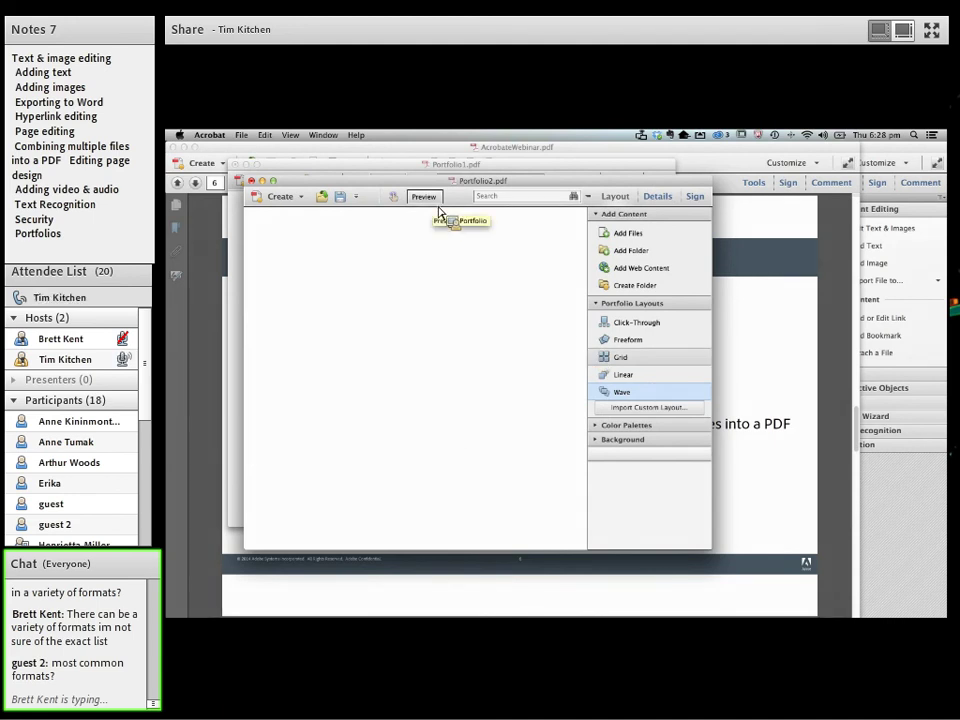
pyautogui.moveTo(446, 185); pyautogui.dragTo(443, 207)
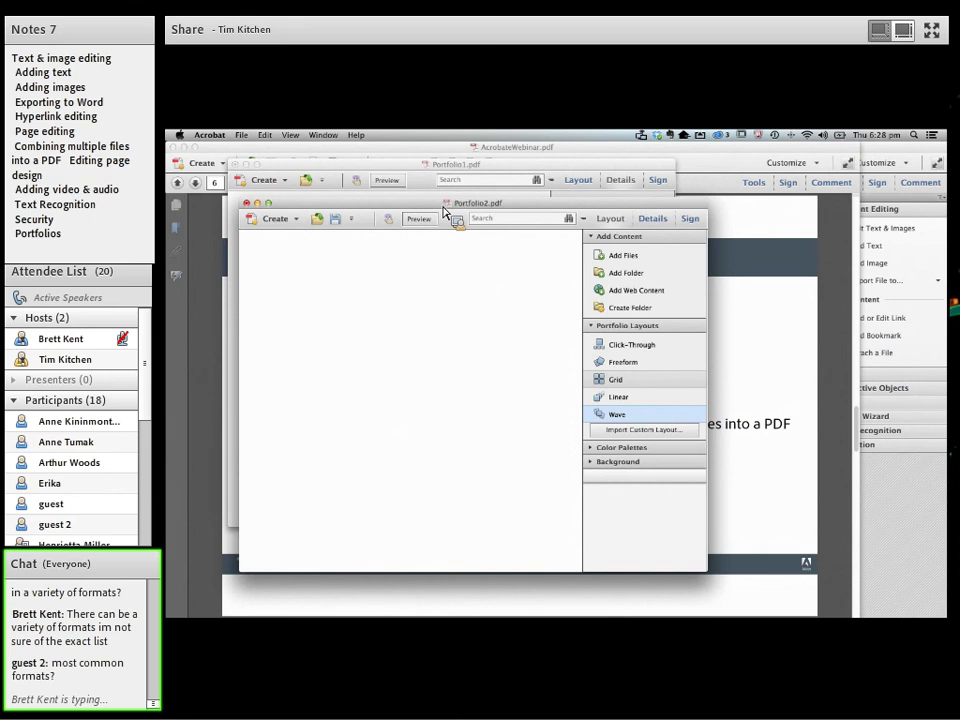
pyautogui.moveTo(443, 208); pyautogui.dragTo(403, 211)
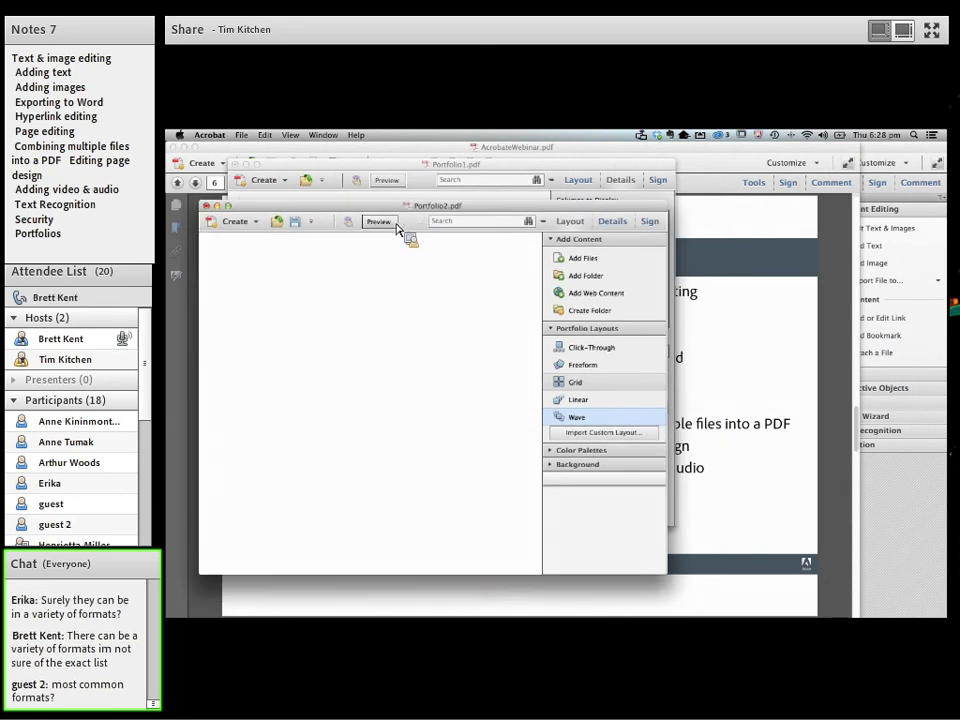
pyautogui.click(386, 222)
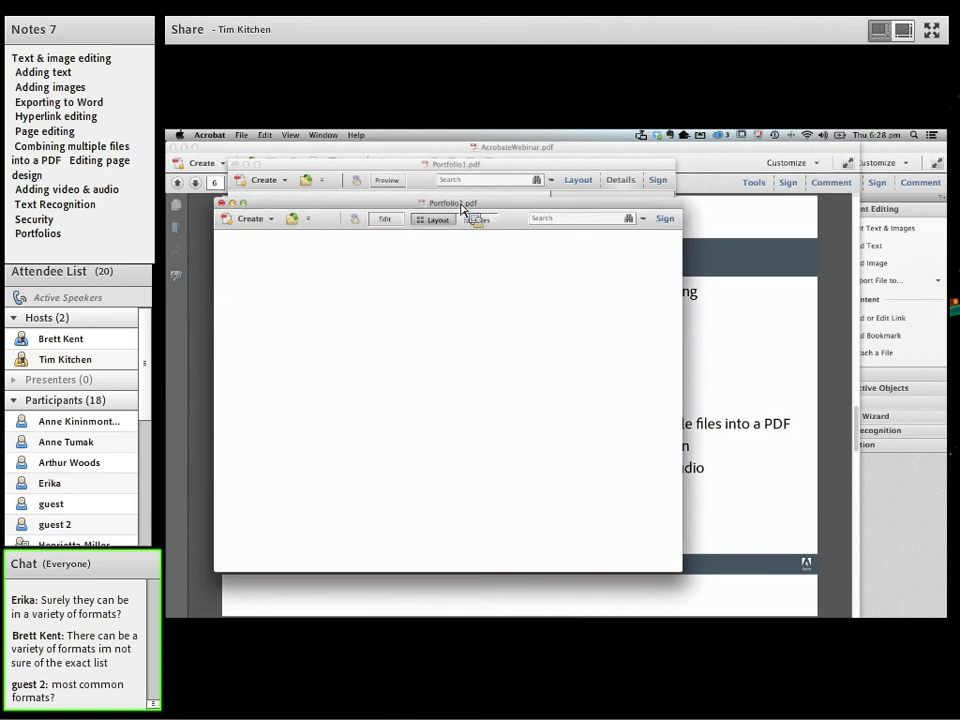
# Close Portfolio1.pdf without saving its changes.
pyautogui.click(435, 180)
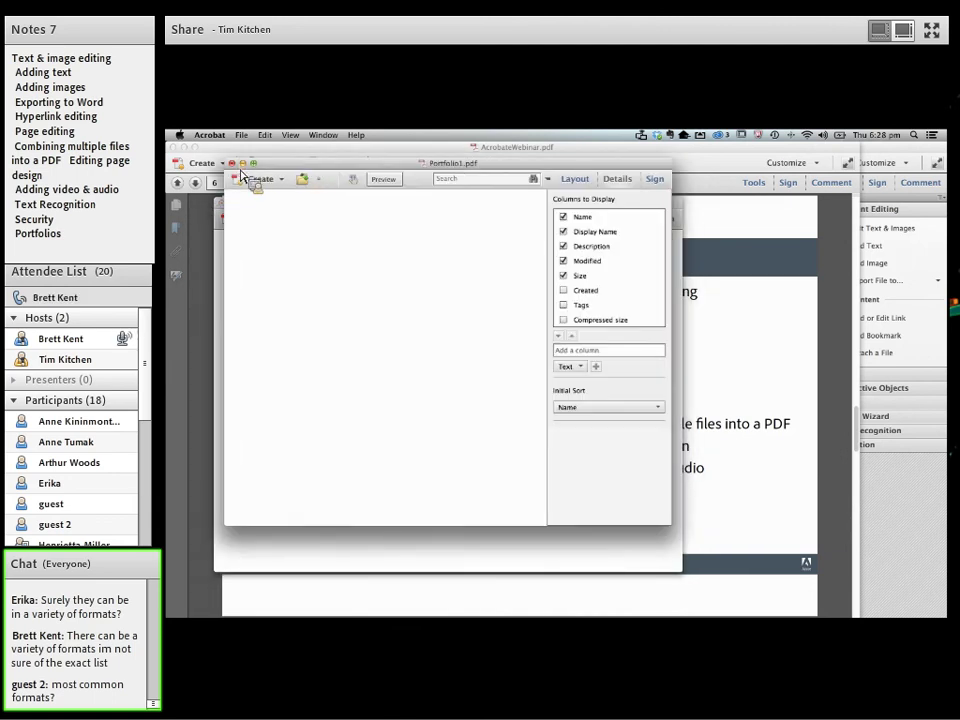
pyautogui.click(233, 164)
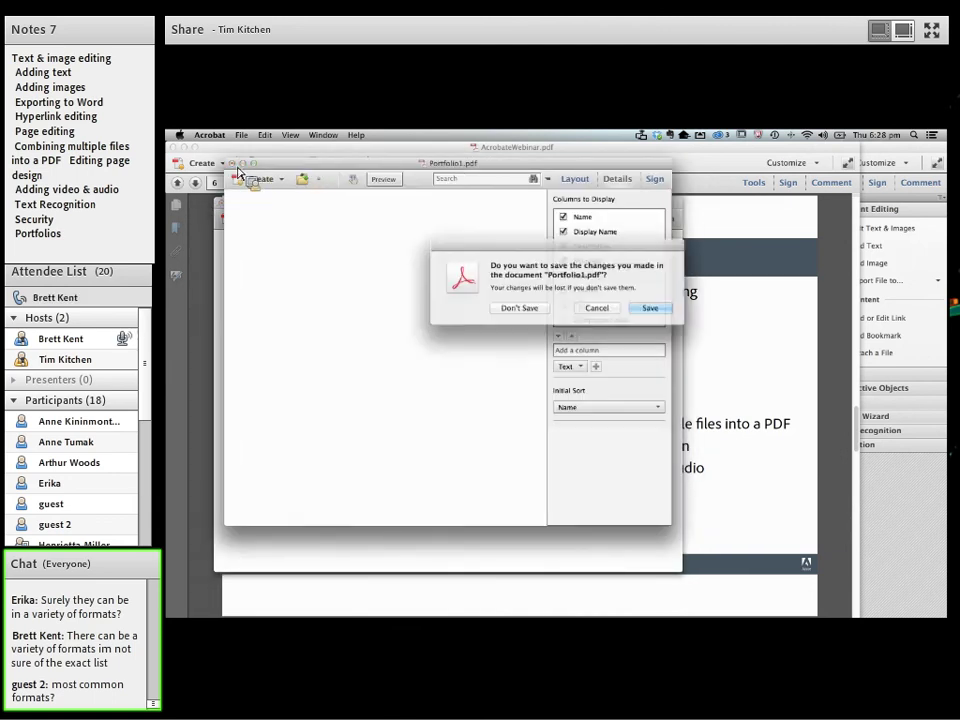
pyautogui.click(536, 310)
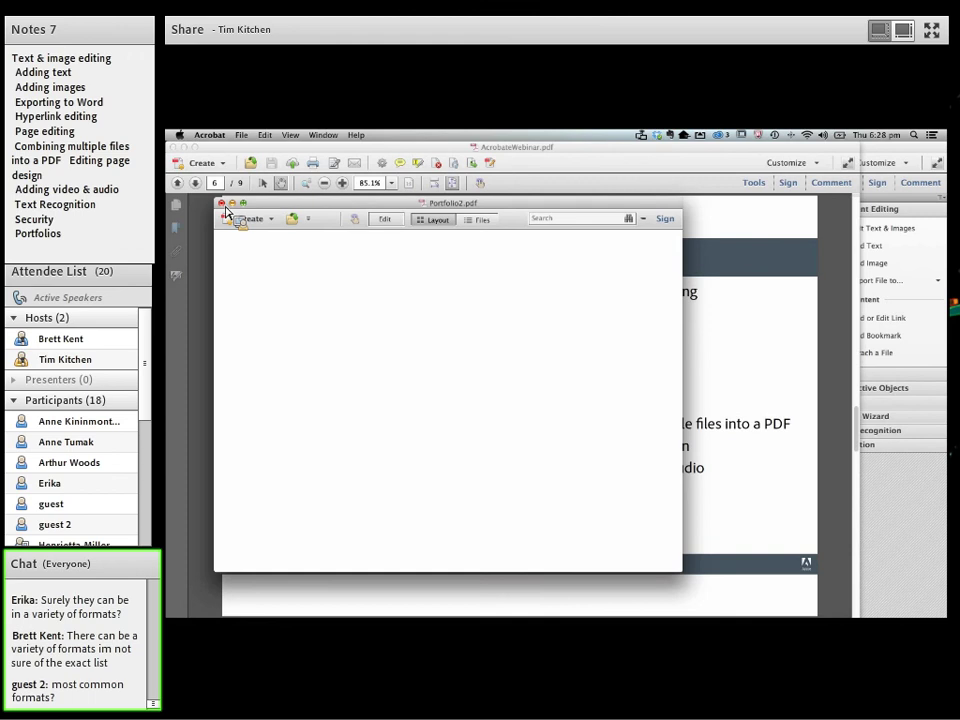
# Move the Portfolio2.pdf window aside to uncover the Acrobat agenda page in AcrobateWebinar.pdf.
pyautogui.moveTo(283, 206); pyautogui.dragTo(283, 182)
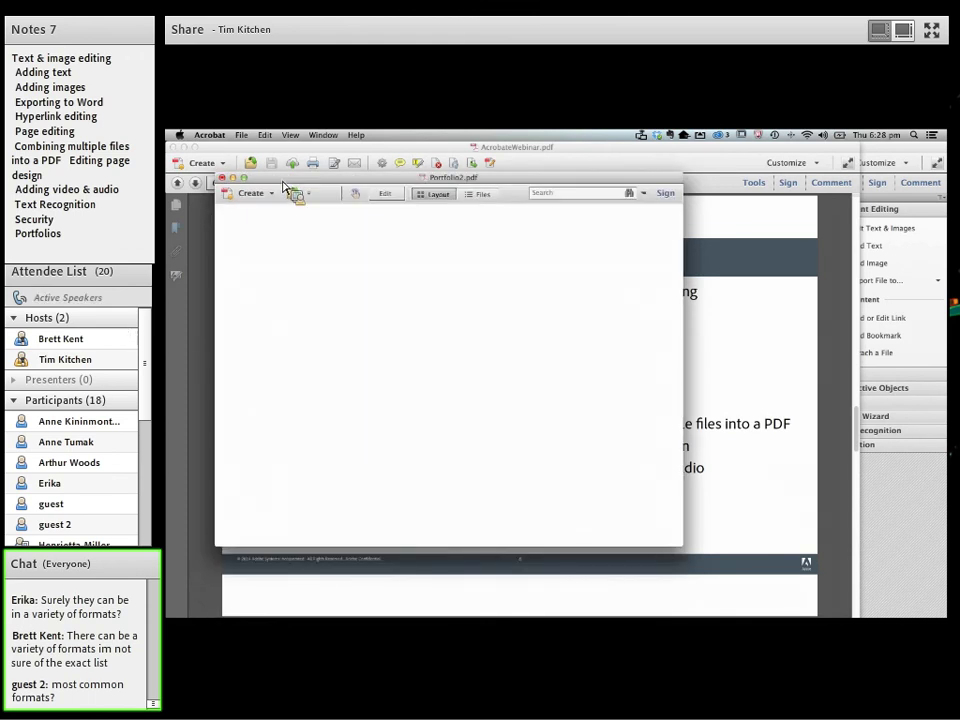
pyautogui.moveTo(280, 188); pyautogui.dragTo(553, 183)
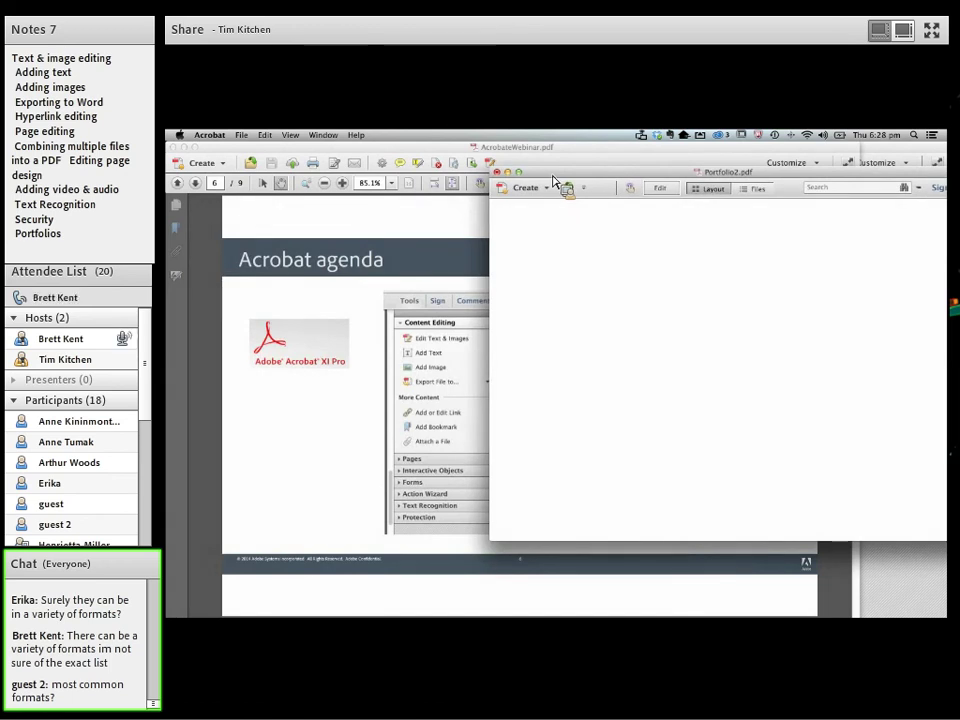
pyautogui.moveTo(553, 180); pyautogui.dragTo(610, 180)
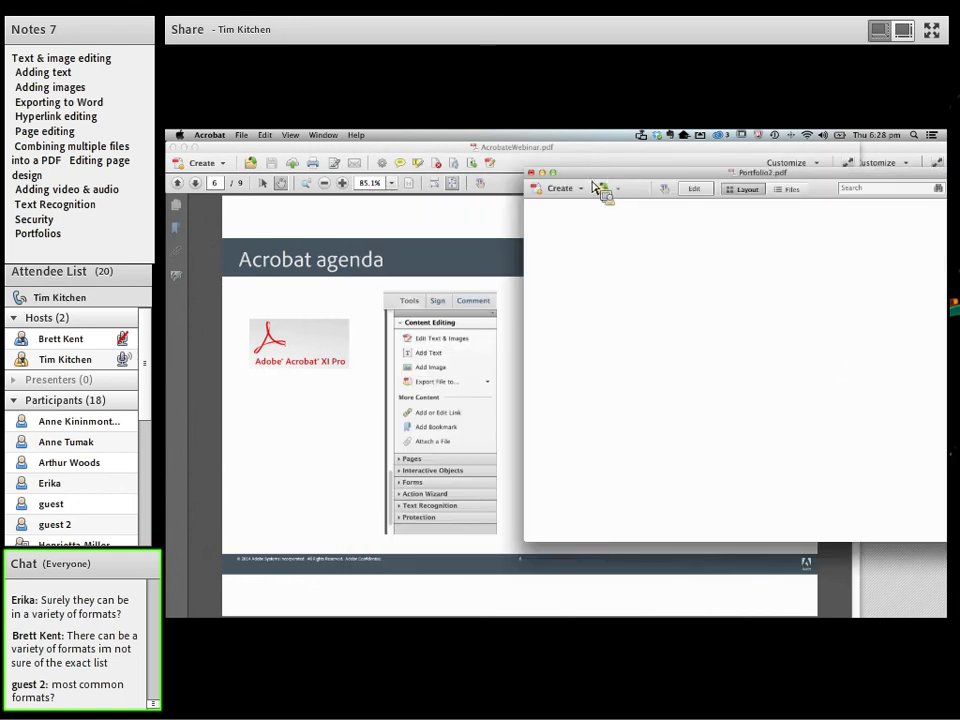
pyautogui.moveTo(593, 184); pyautogui.dragTo(589, 178)
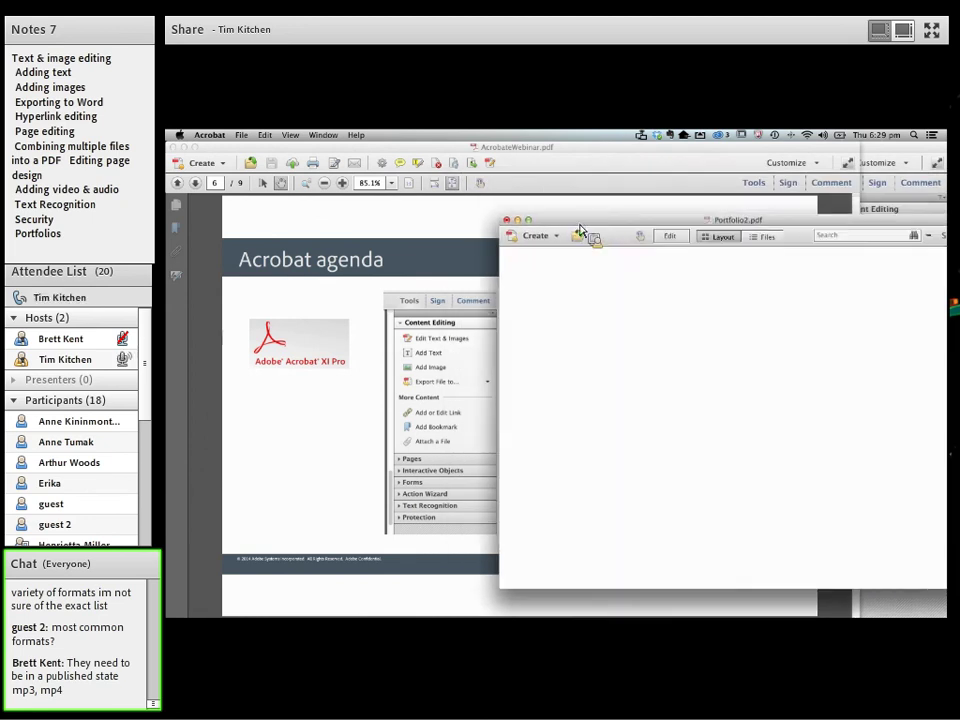
# Stop sharing the screen in the web meeting.
pyautogui.press('super+Tab')
pyautogui.press('super+Tab')
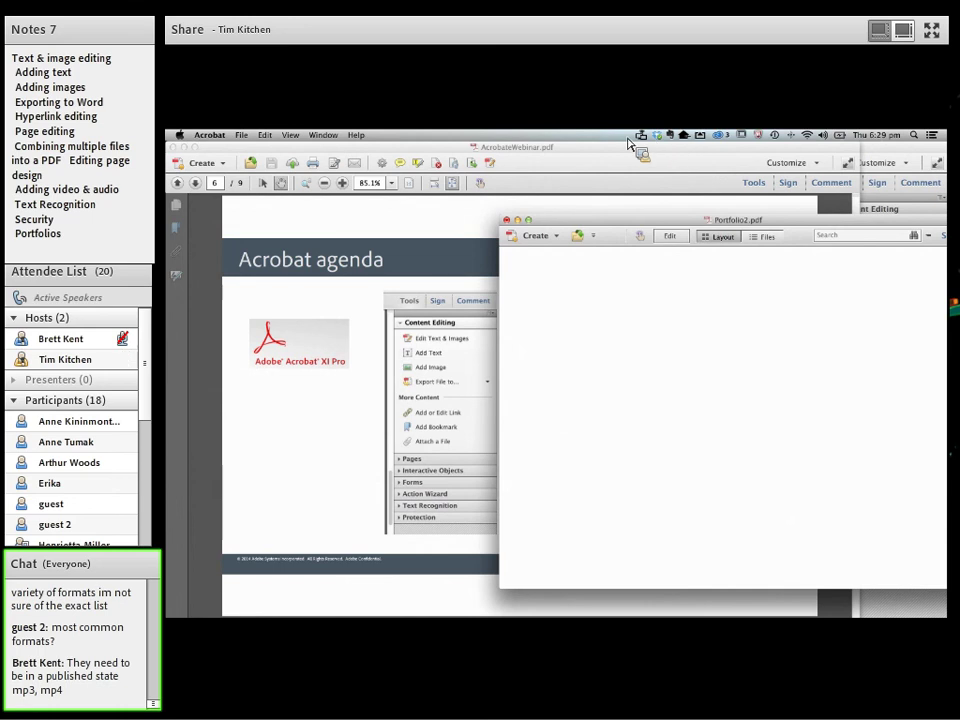
pyautogui.click(646, 191)
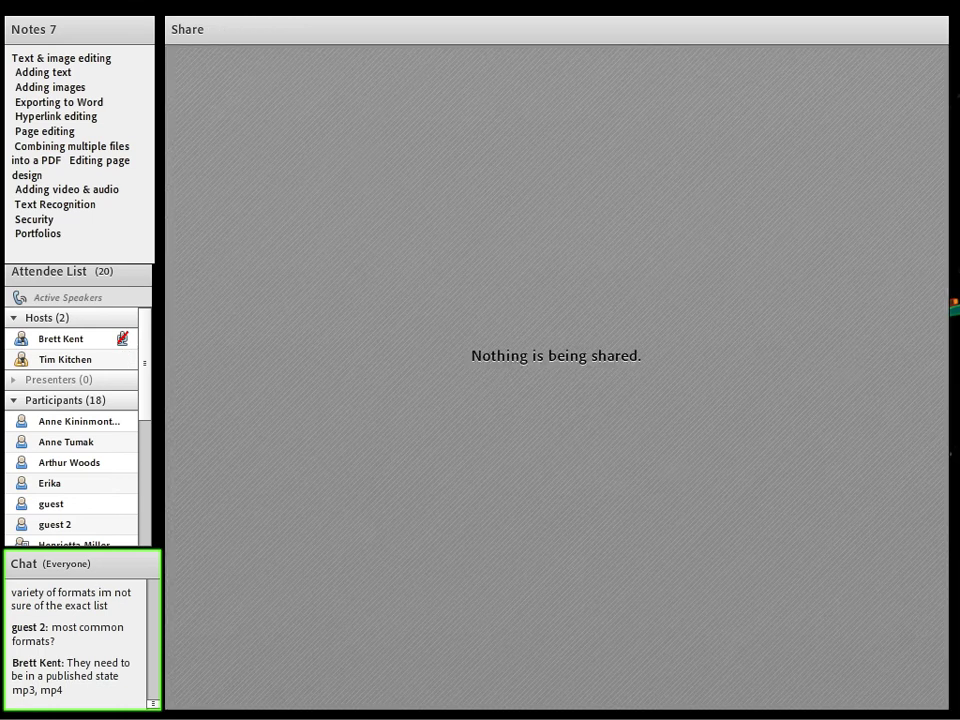